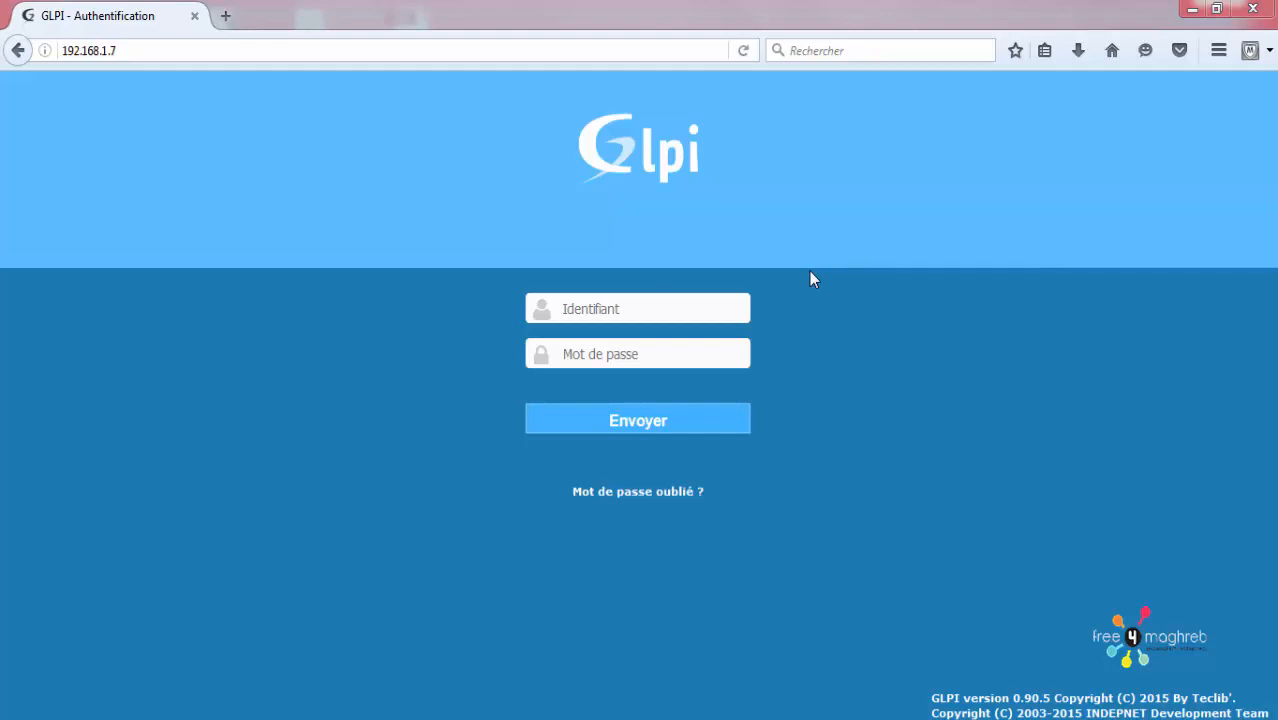
Step: Log in to GLPI as the glpi user with its default password and dismiss the save-login prompt
{"action": "left_click", "coordinate": [595, 300]}
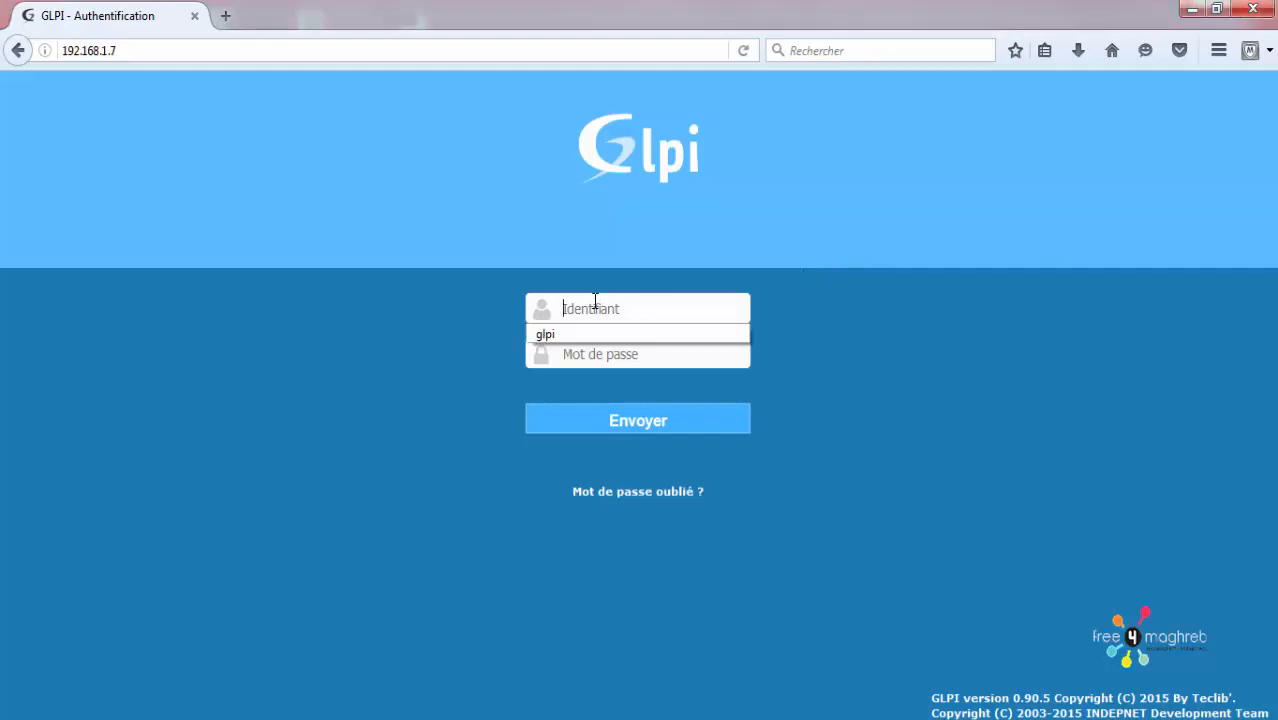
{"action": "type", "text": "glpi"}
{"action": "key", "text": "Tab"}
{"action": "type", "text": "g"}
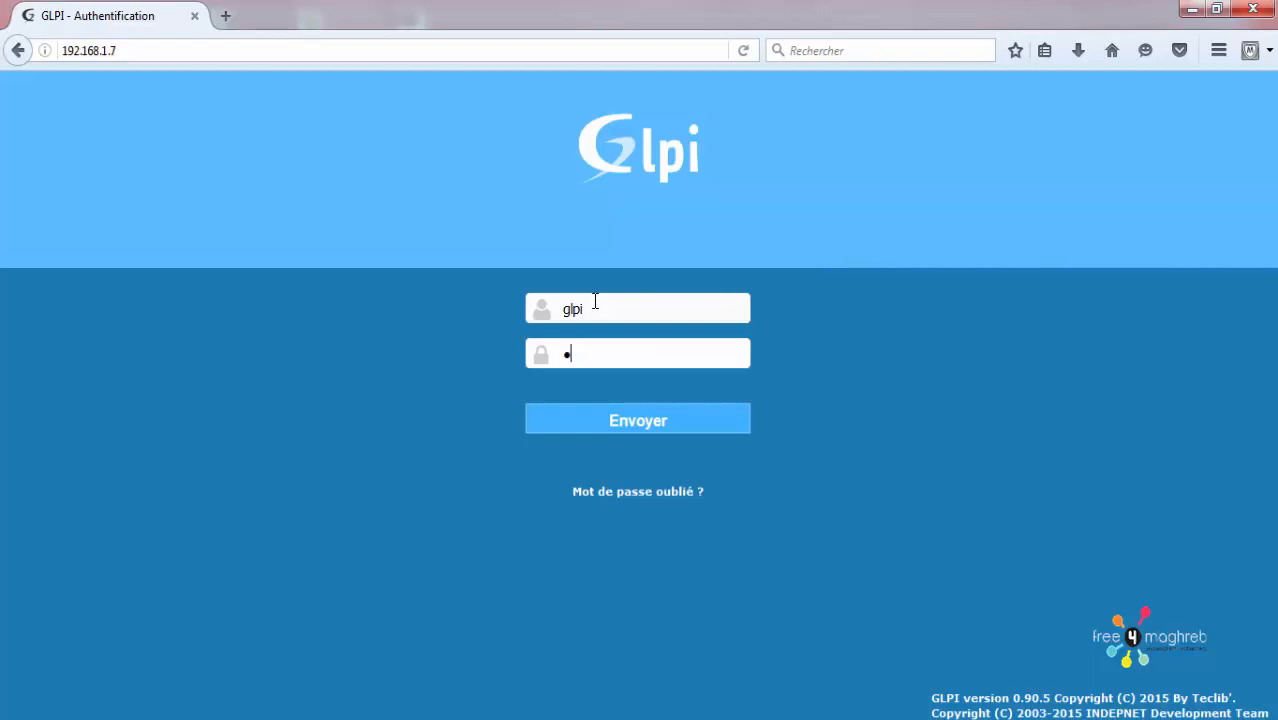
{"action": "type", "text": "lpi"}
{"action": "key", "text": "Return"}
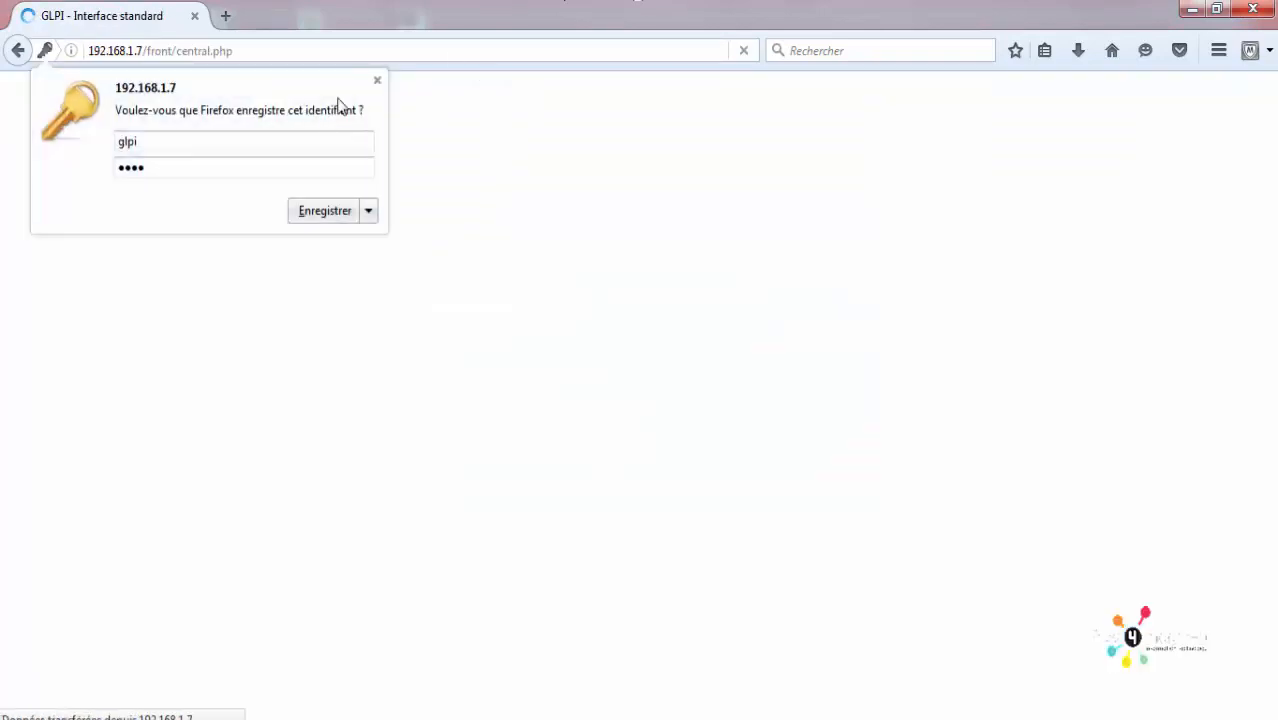
{"action": "left_click", "coordinate": [378, 84]}
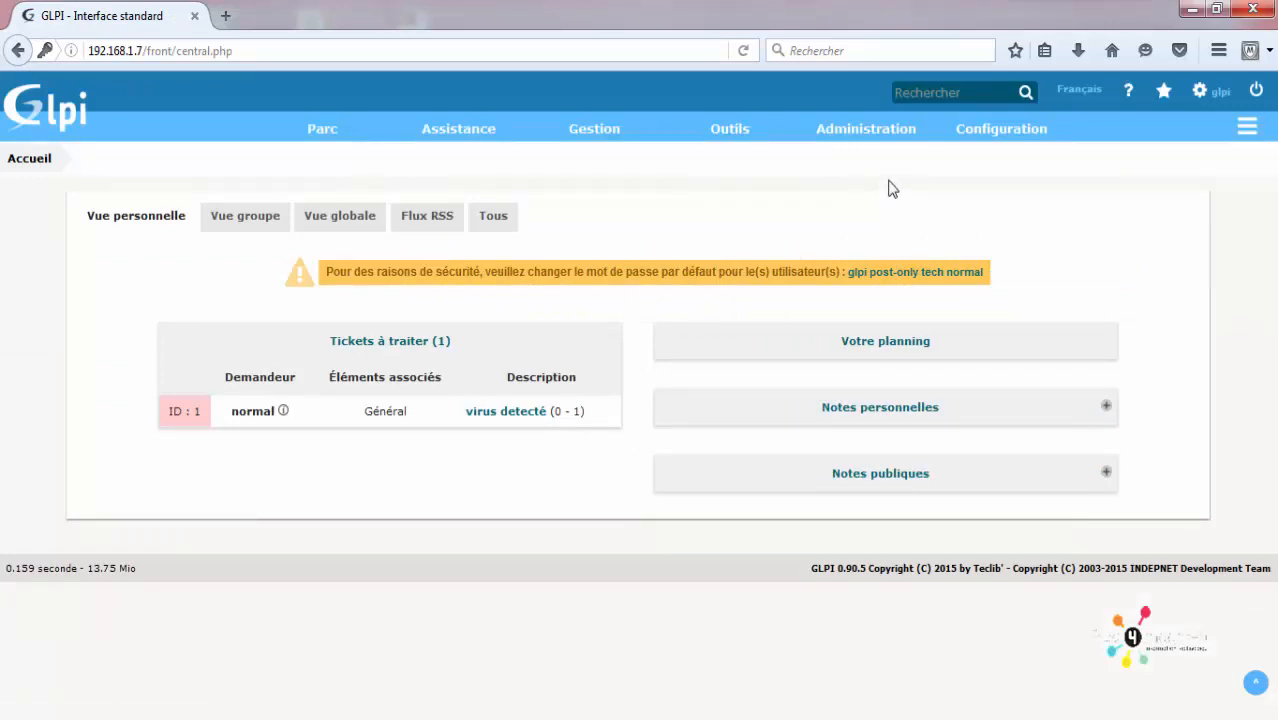
{"action": "mouse_move", "coordinate": [990, 130]}
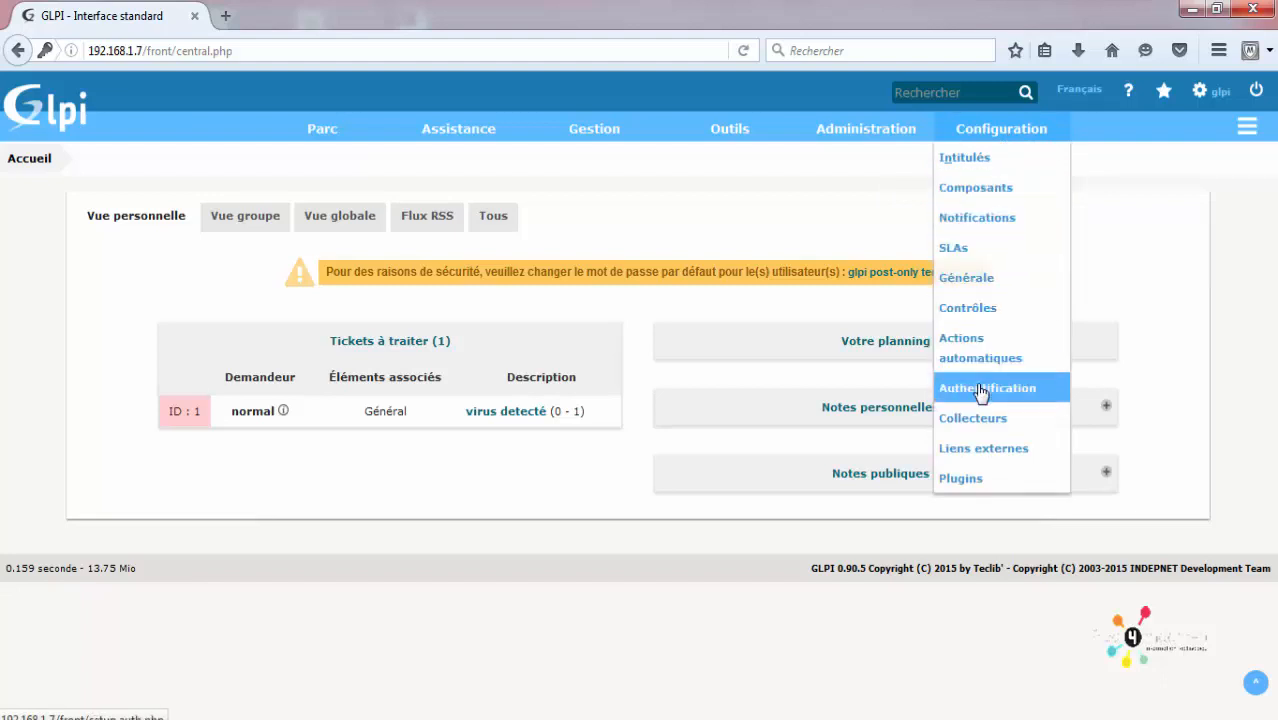
{"action": "left_click", "coordinate": [857, 155]}
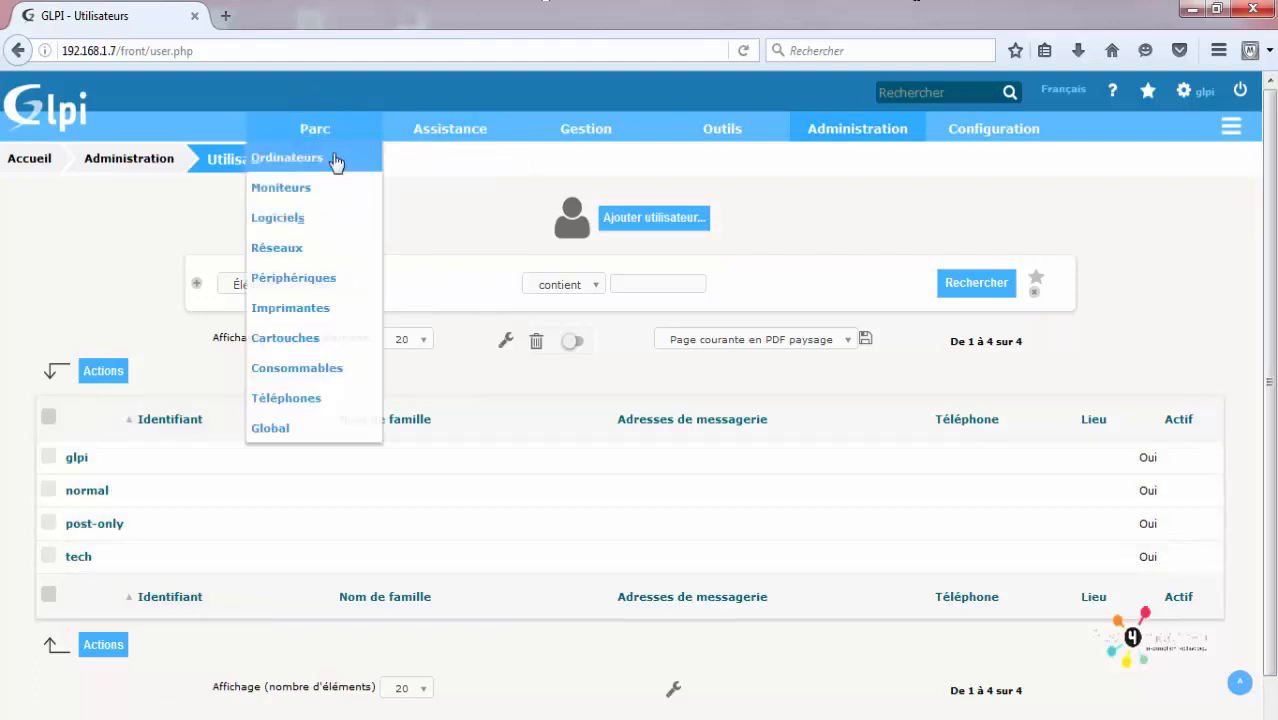
{"action": "left_click", "coordinate": [60, 105]}
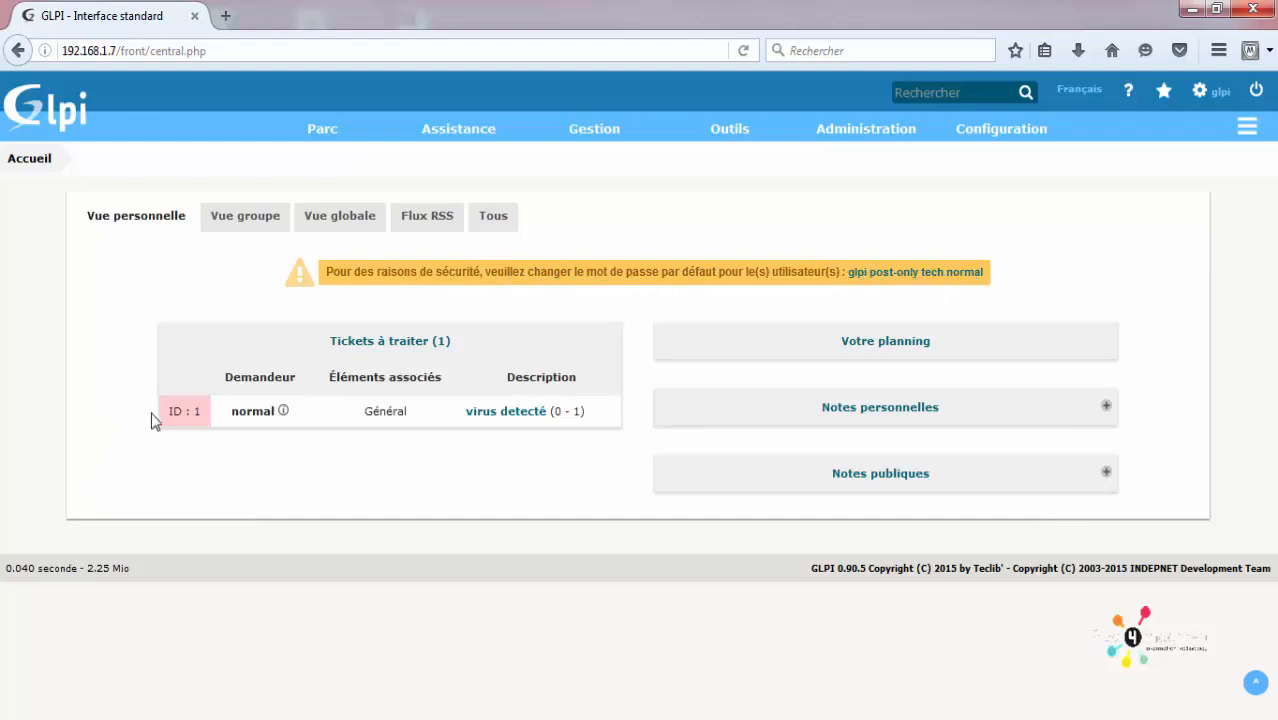
Step: Open the glpi user's account form from the Utilisateurs list
{"action": "left_click", "coordinate": [858, 280]}
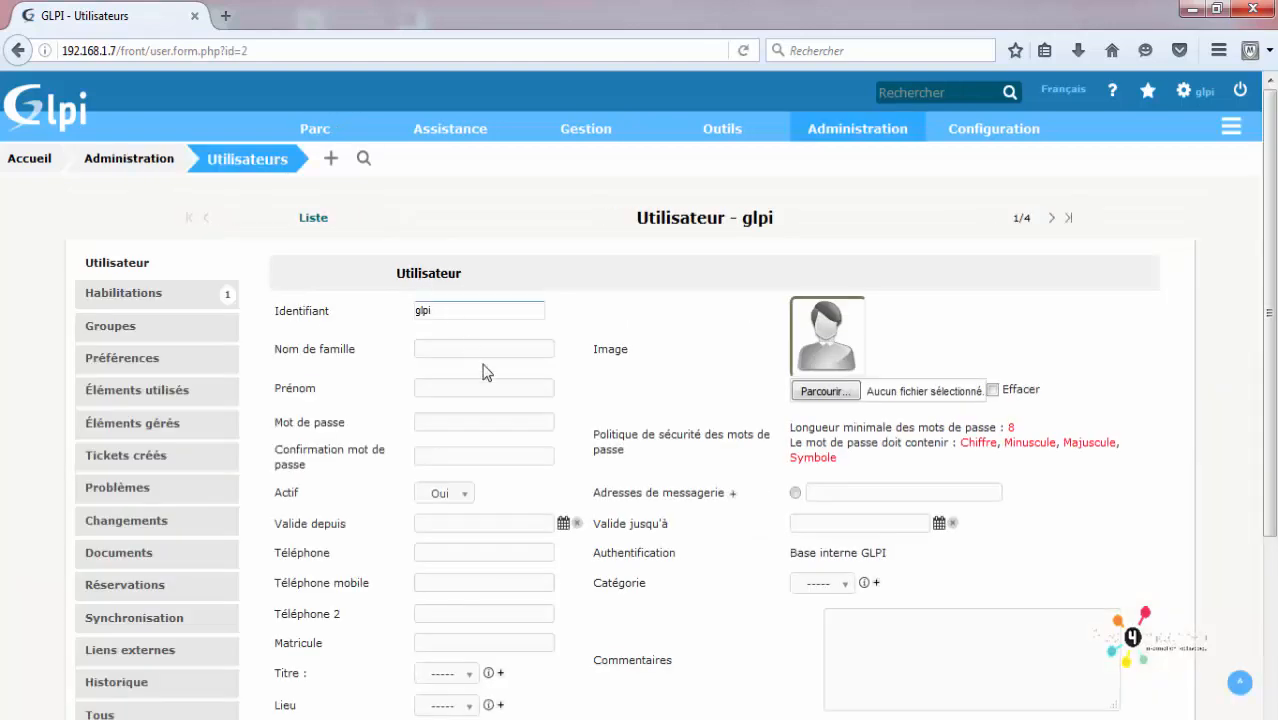
{"action": "left_click", "coordinate": [450, 424]}
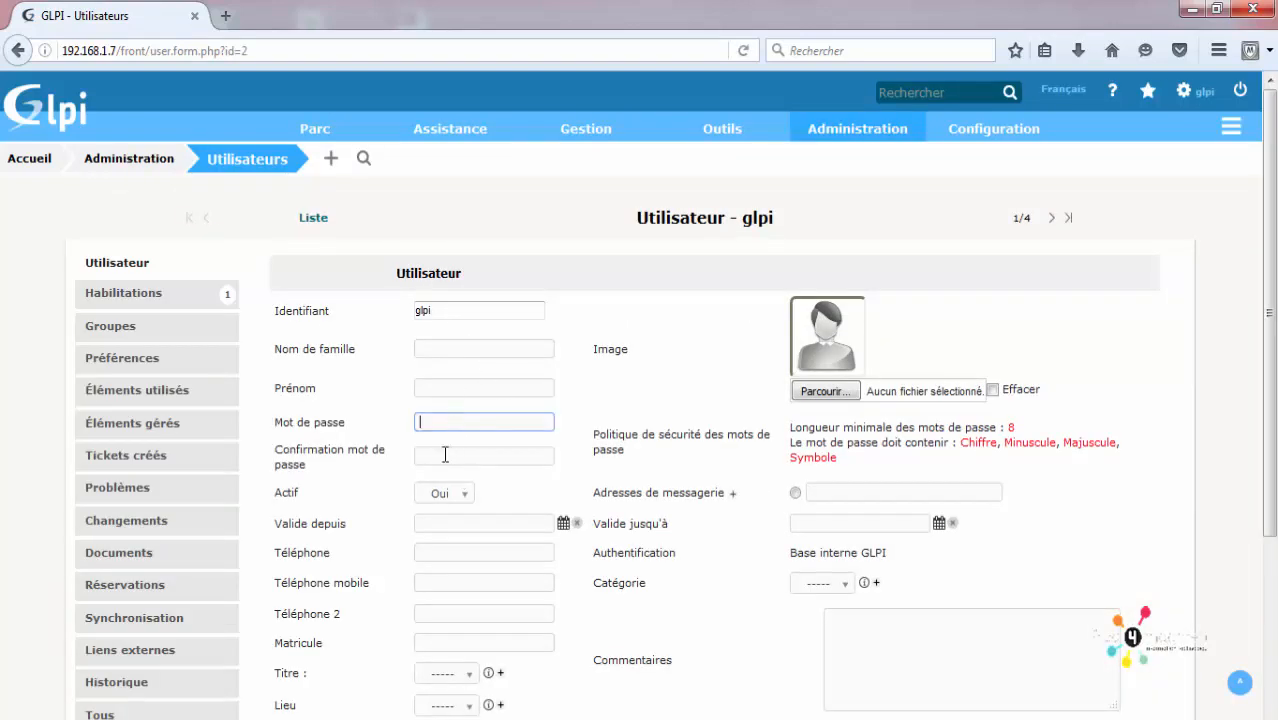
{"action": "left_click", "coordinate": [442, 456]}
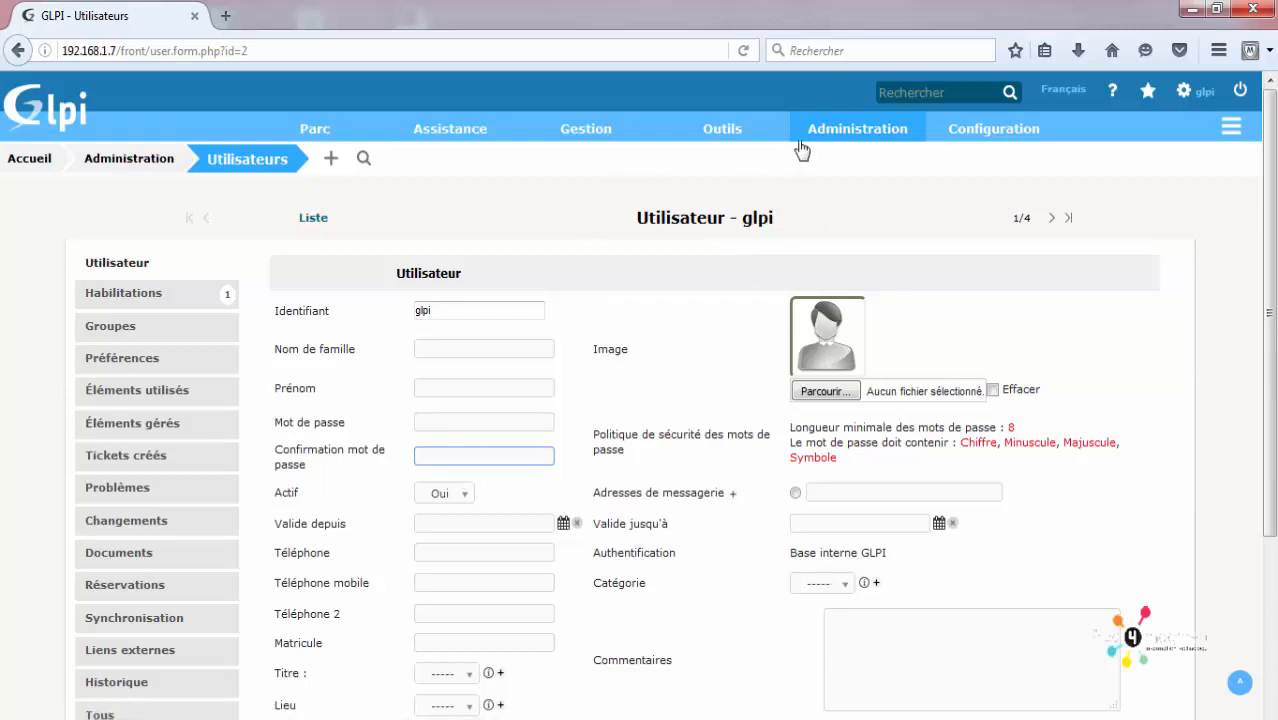
{"action": "mouse_move", "coordinate": [830, 140]}
{"action": "left_click", "coordinate": [846, 164]}
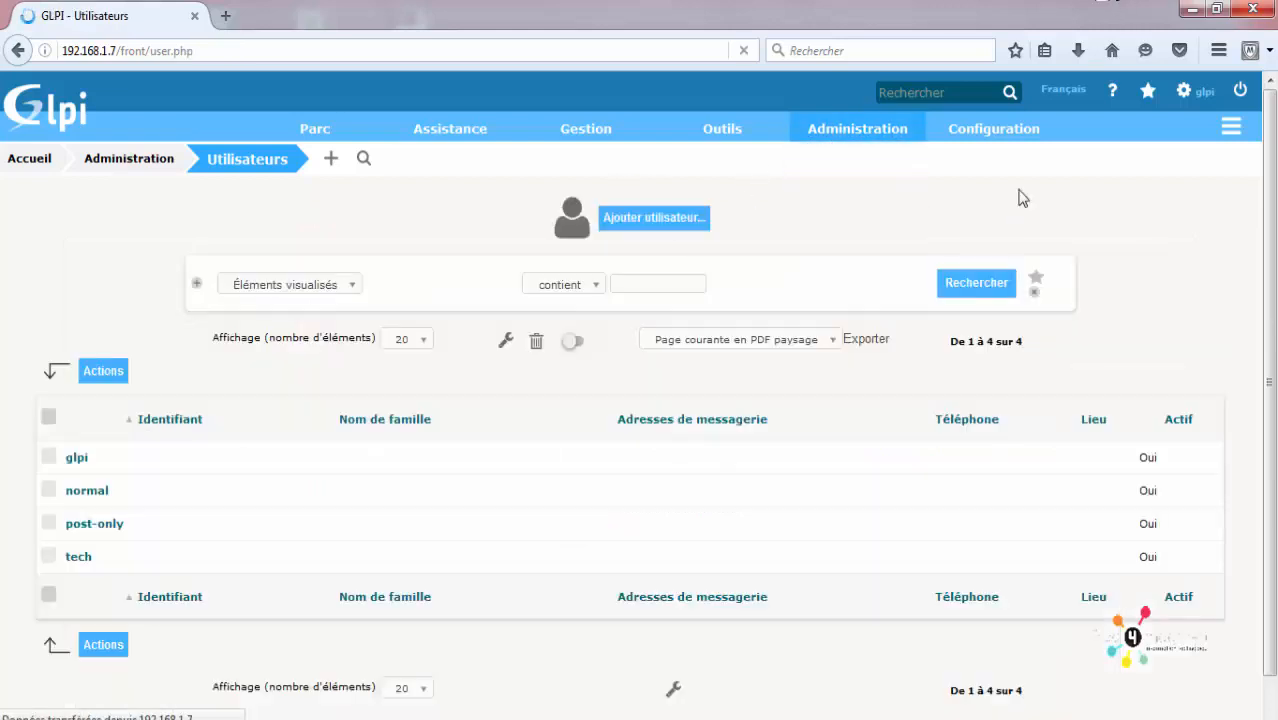
{"action": "scroll", "coordinate": [400, 362], "scroll_direction": "down", "scroll_amount": 1}
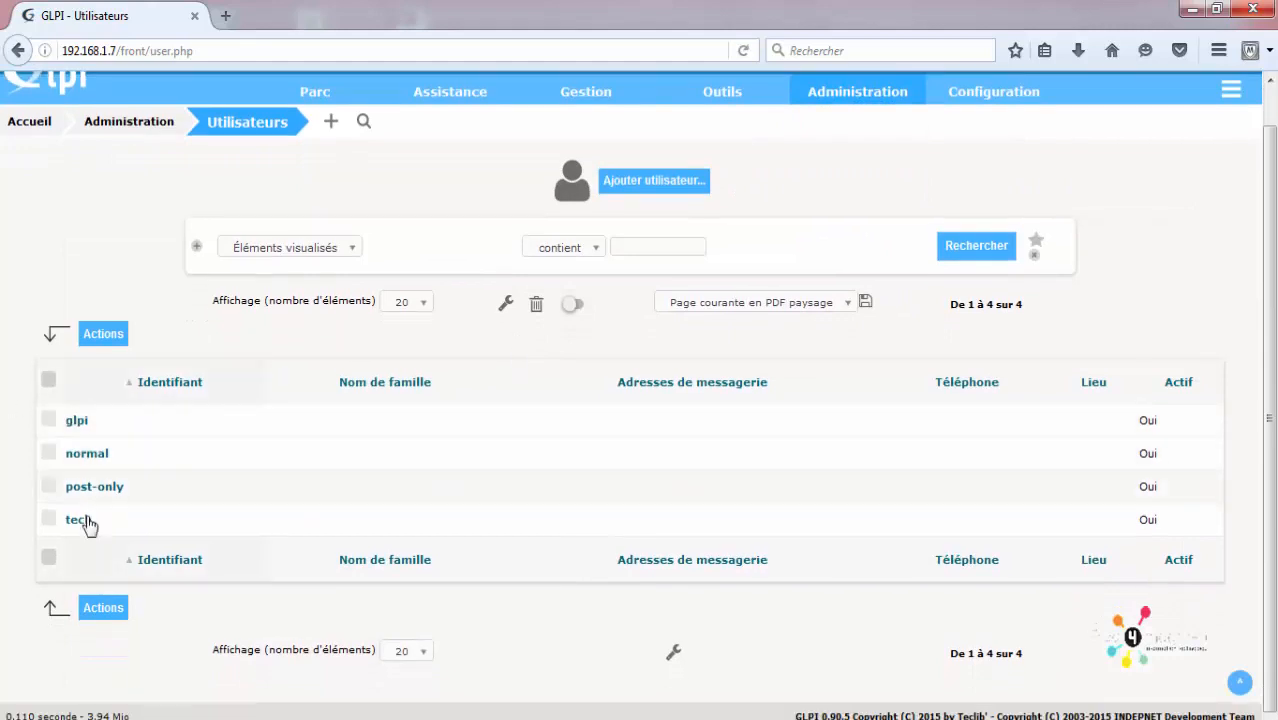
{"action": "left_click", "coordinate": [82, 422]}
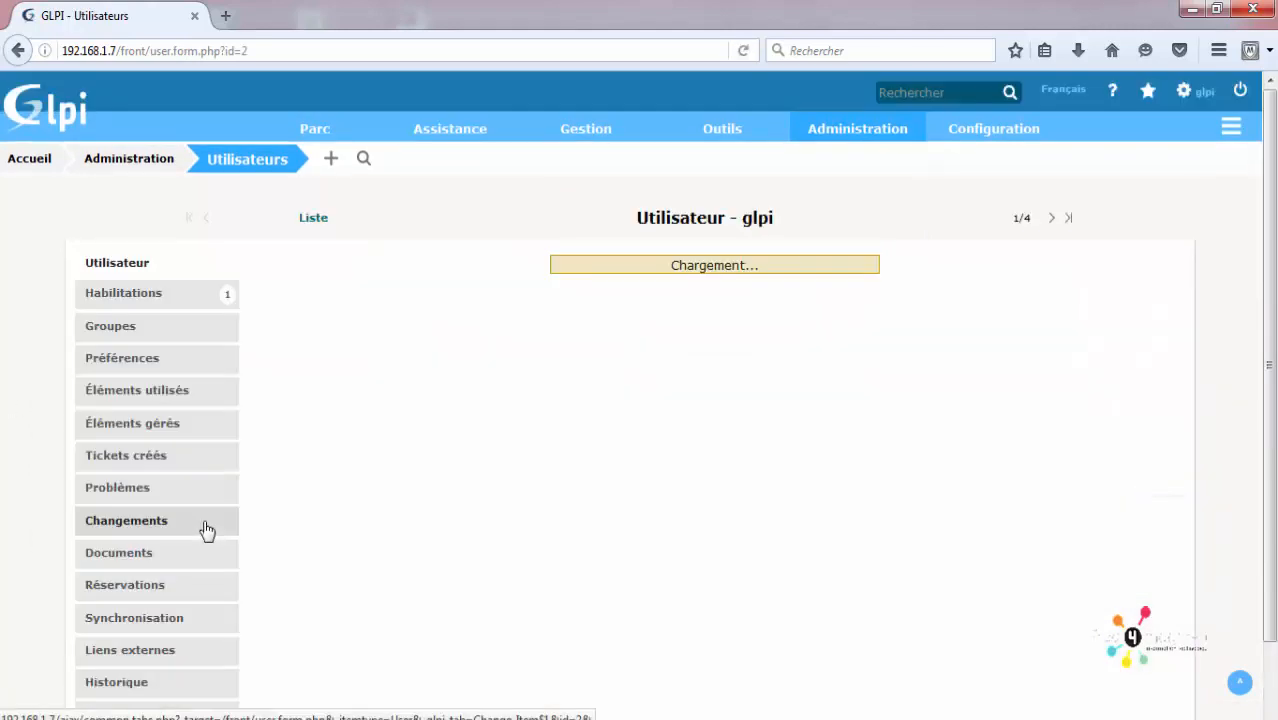
{"action": "scroll", "coordinate": [300, 440], "scroll_direction": "down", "scroll_amount": 4}
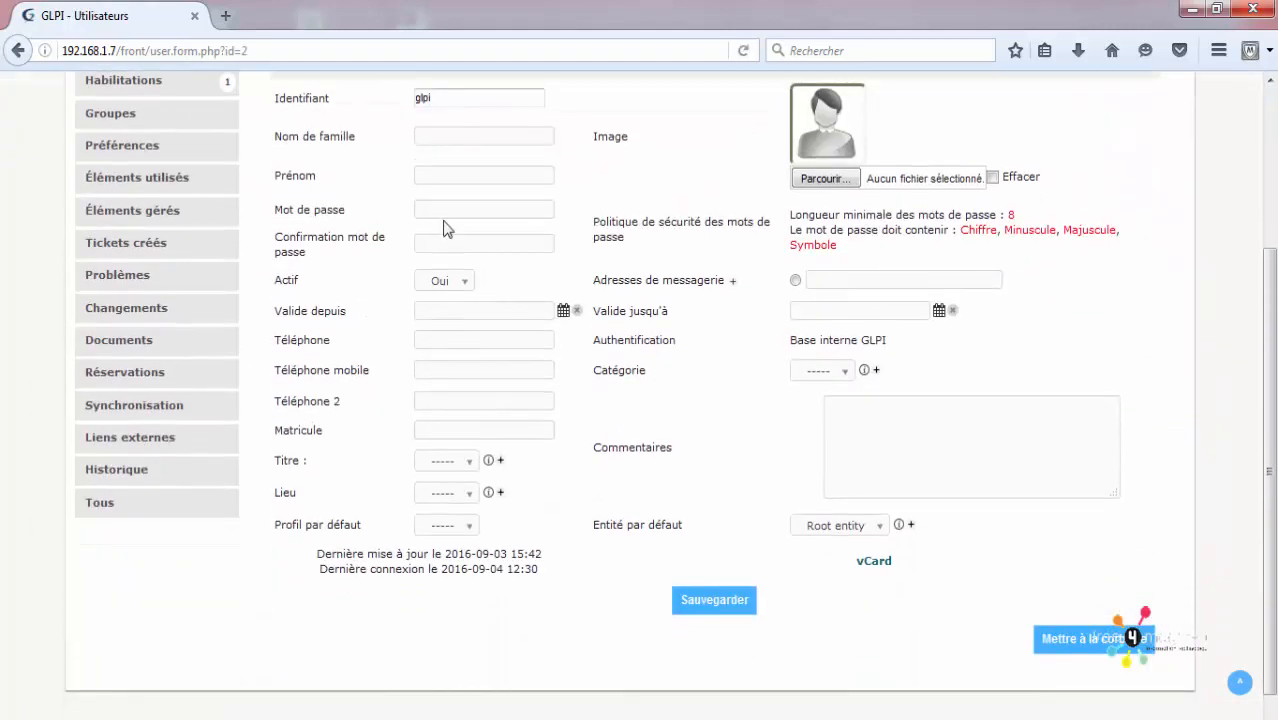
Step: Enter a new glpi password, noting the 8-character minimum and Chiffre rule, and save
{"action": "left_click", "coordinate": [443, 210]}
{"action": "left_click", "coordinate": [445, 238]}
{"action": "left_click", "coordinate": [438, 212]}
{"action": "left_click", "coordinate": [438, 244]}
{"action": "left_click", "coordinate": [440, 213]}
{"action": "double_click", "coordinate": [1010, 215]}
{"action": "double_click", "coordinate": [978, 230]}
{"action": "left_click", "coordinate": [1050, 248]}
{"action": "left_click", "coordinate": [439, 210]}
{"action": "left_click", "coordinate": [695, 605]}
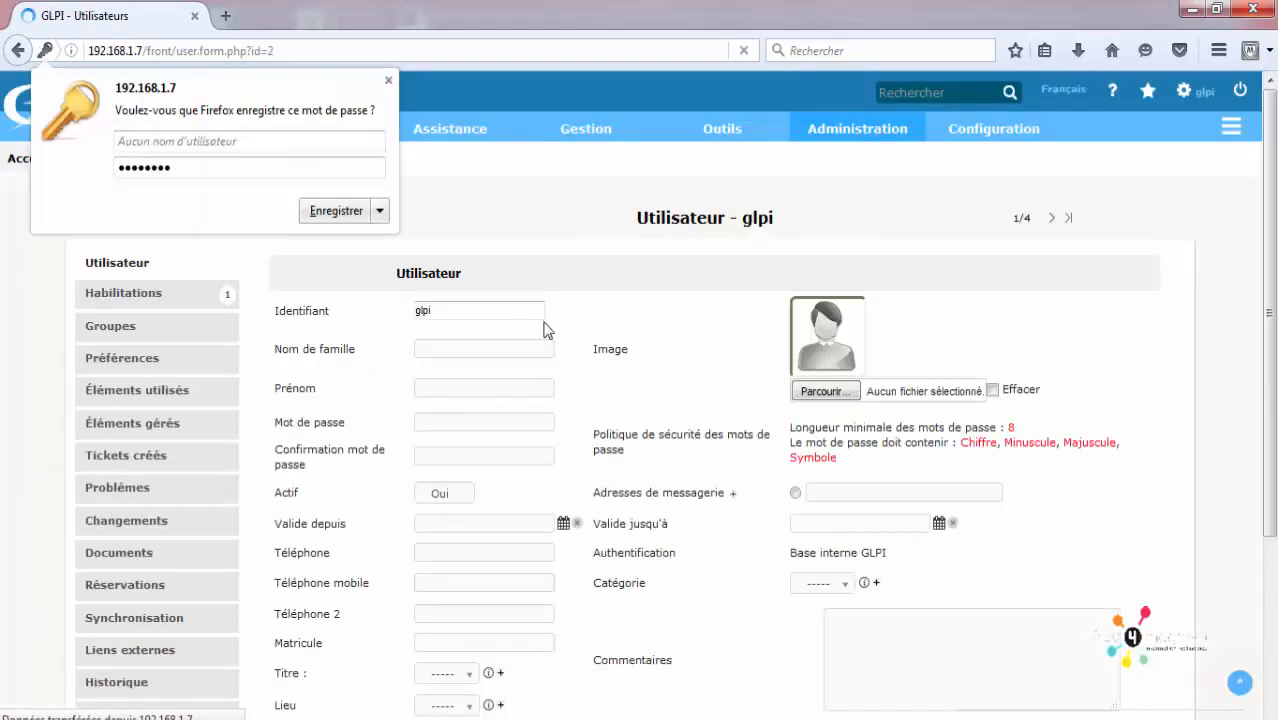
Step: Enter and confirm the new glpi password, save it, and dismiss Firefox's save-password prompts
{"action": "left_click", "coordinate": [387, 81]}
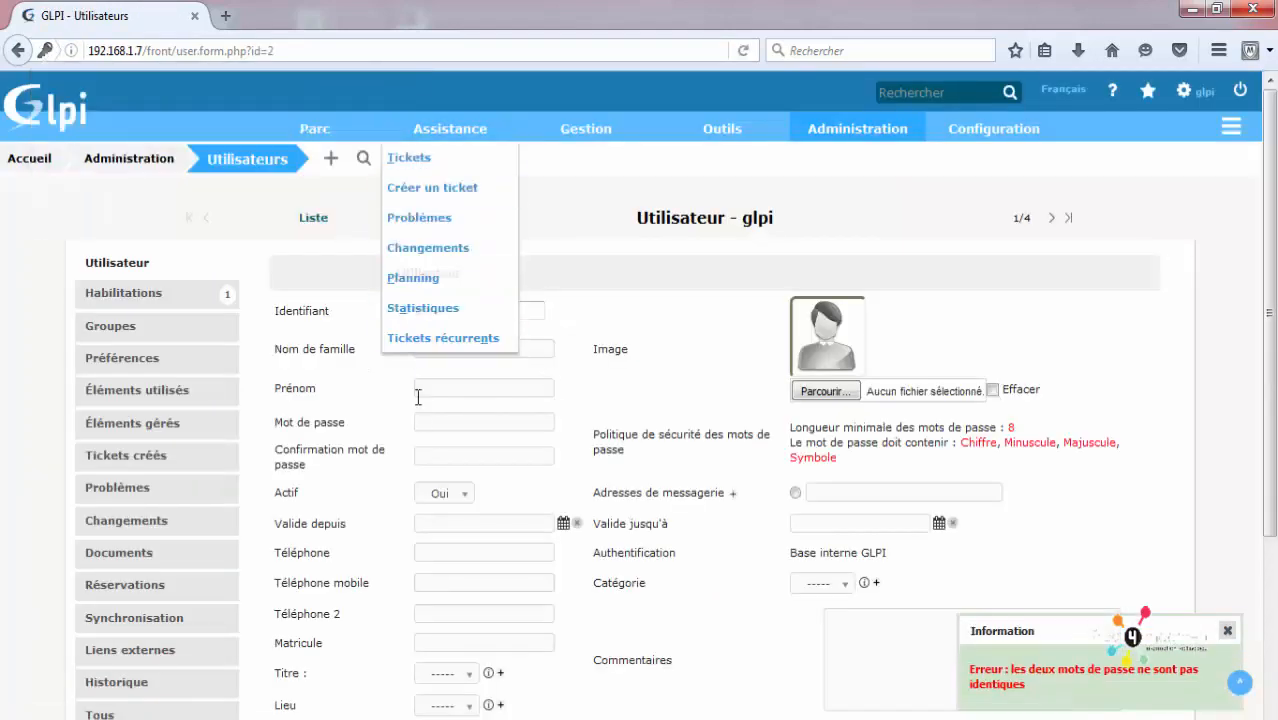
{"action": "left_click", "coordinate": [420, 421]}
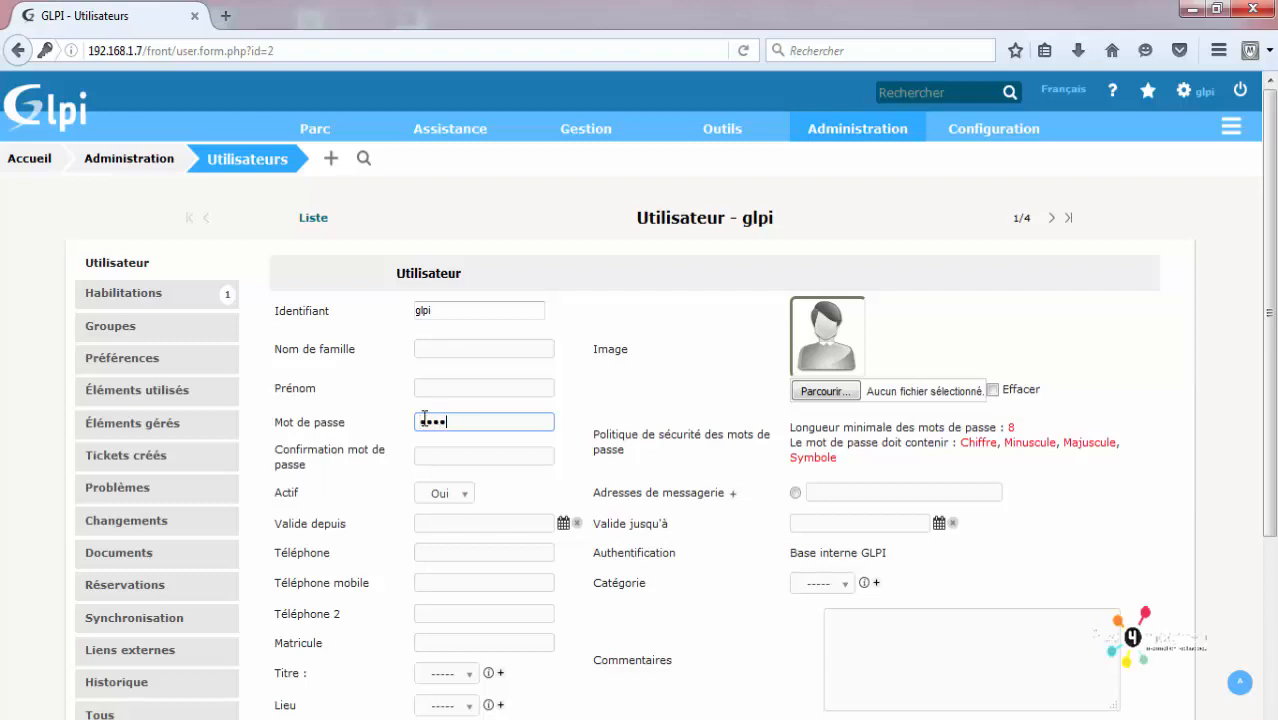
{"action": "key", "text": "Tab"}
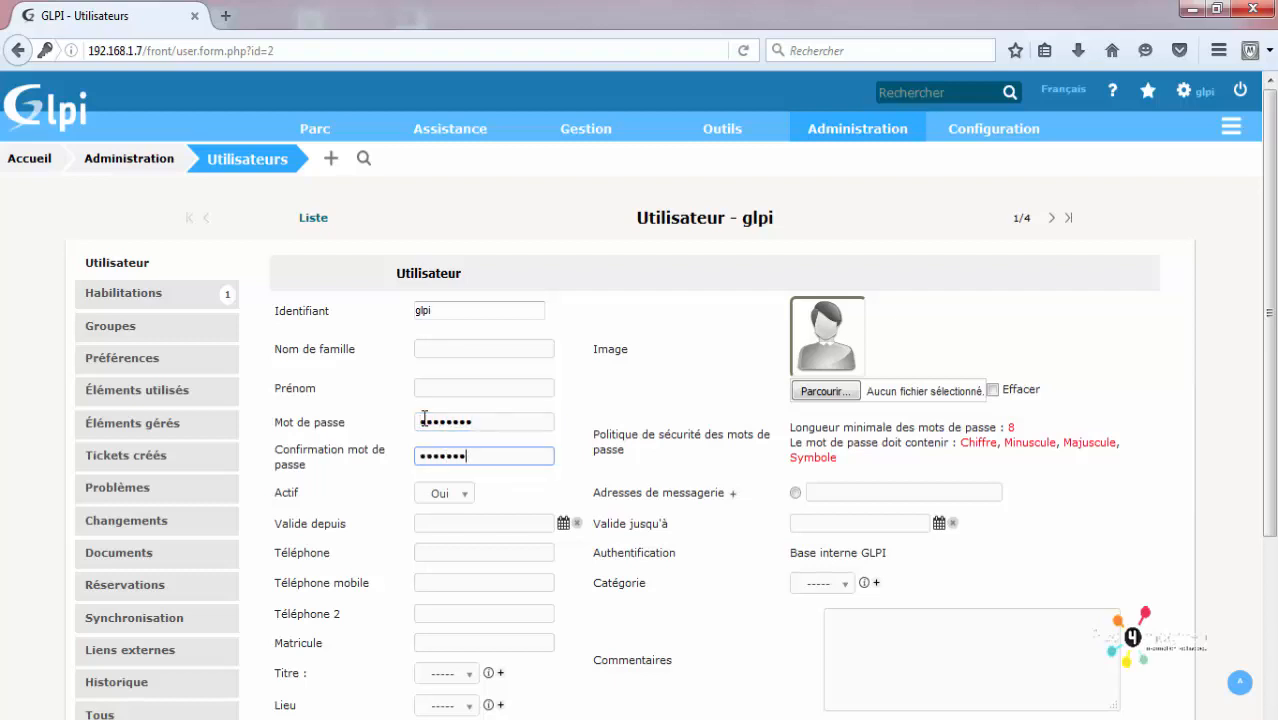
{"action": "scroll", "coordinate": [424, 417], "scroll_direction": "down", "scroll_amount": 4}
{"action": "left_click", "coordinate": [708, 578]}
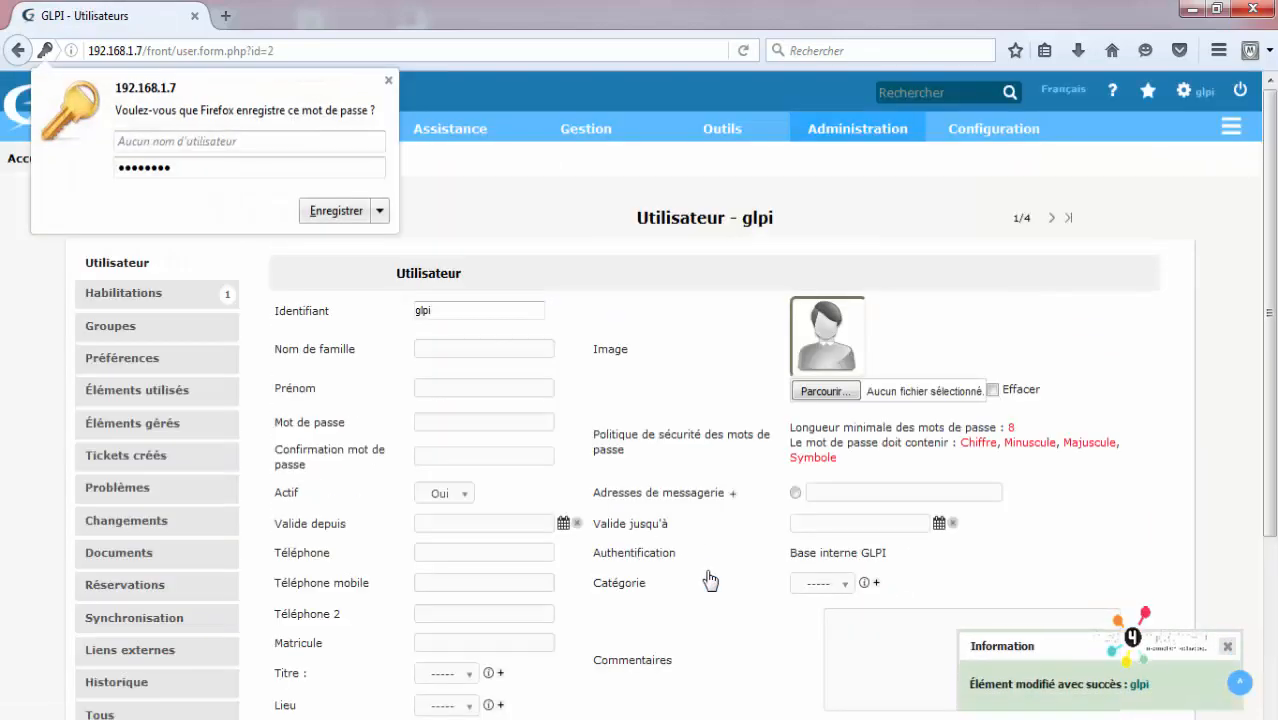
{"action": "left_click", "coordinate": [389, 80]}
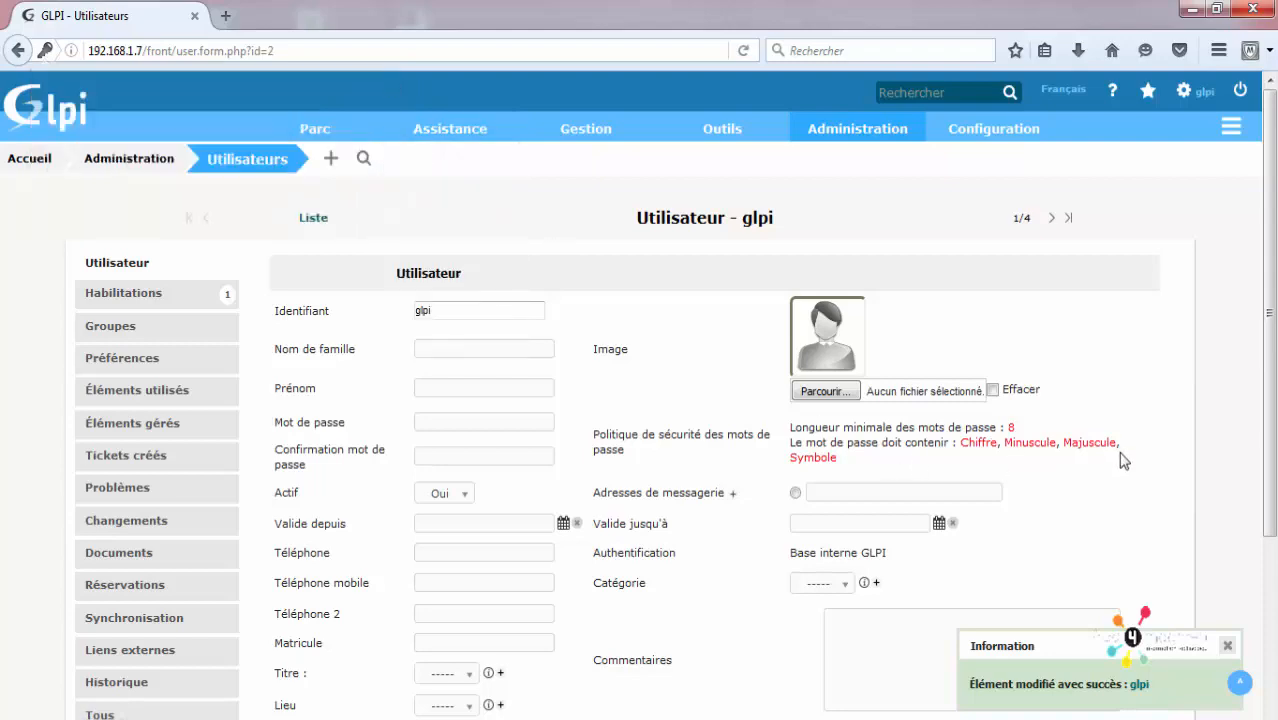
{"action": "scroll", "coordinate": [790, 458], "scroll_direction": "down", "scroll_amount": 3}
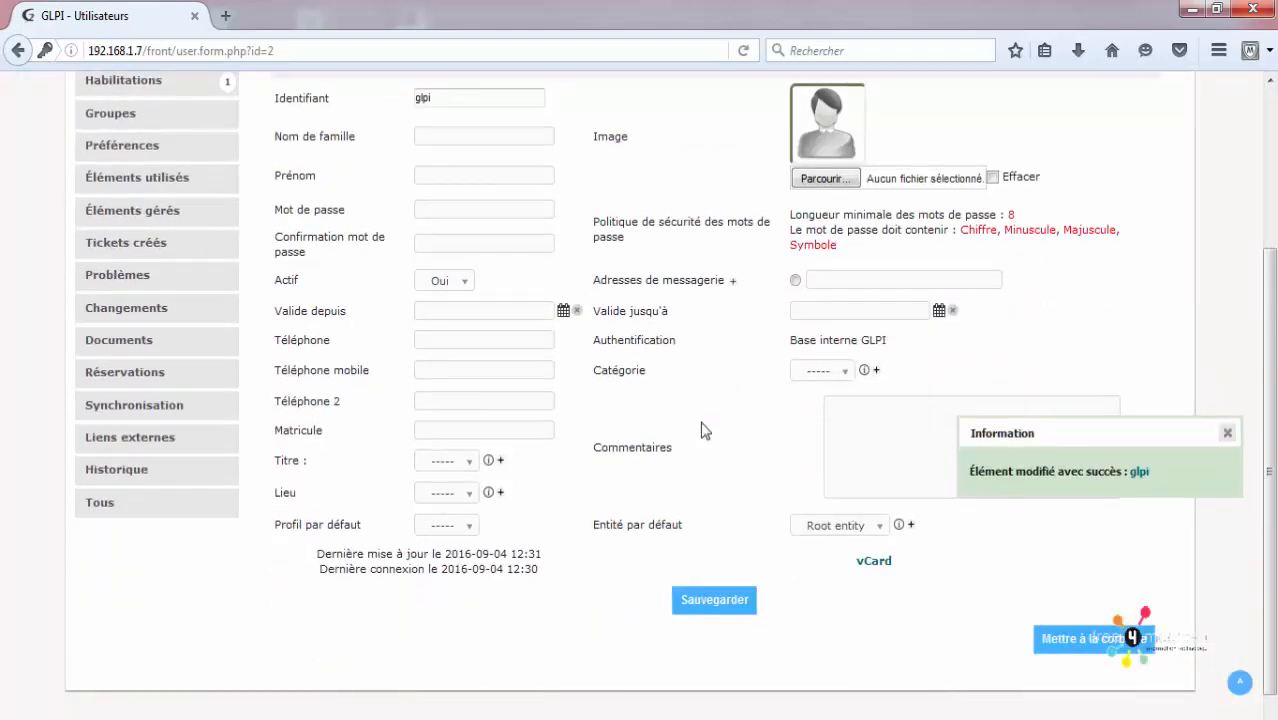
Step: Close the success notice and review the Chiffre, Minuscule and Symbole password requirements
{"action": "left_click", "coordinate": [1227, 432]}
{"action": "double_click", "coordinate": [985, 229]}
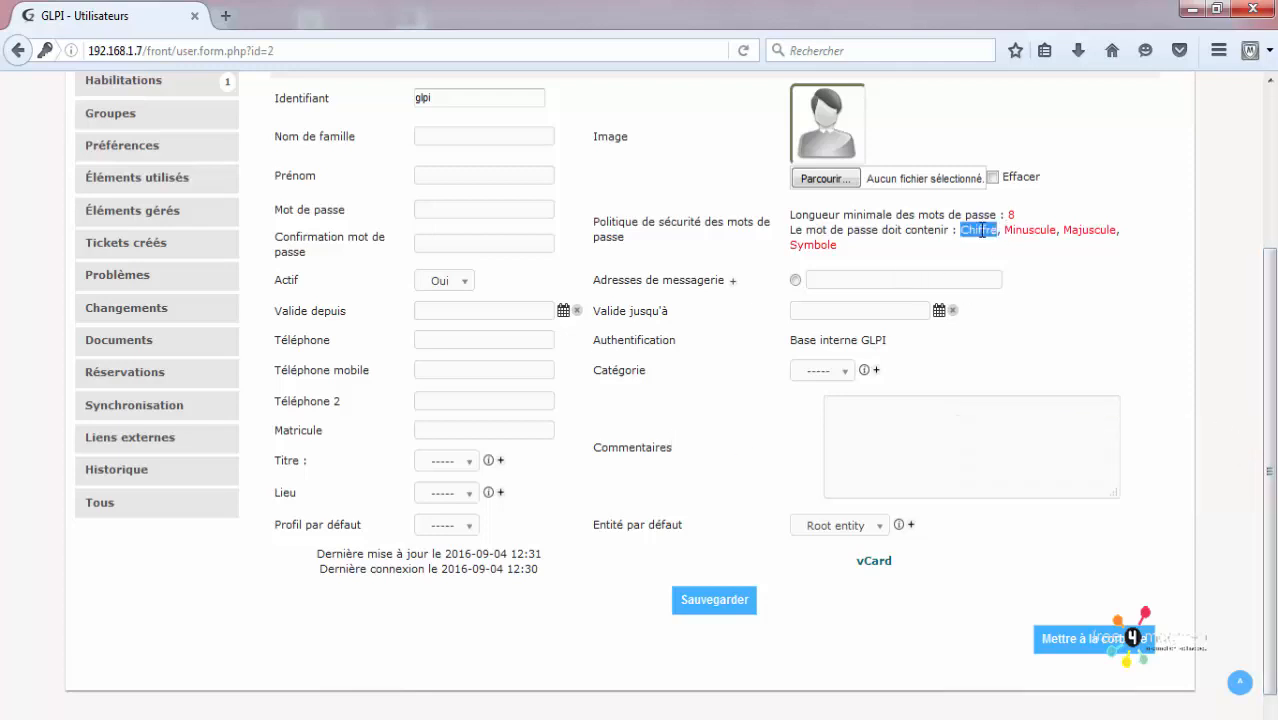
{"action": "double_click", "coordinate": [1016, 229]}
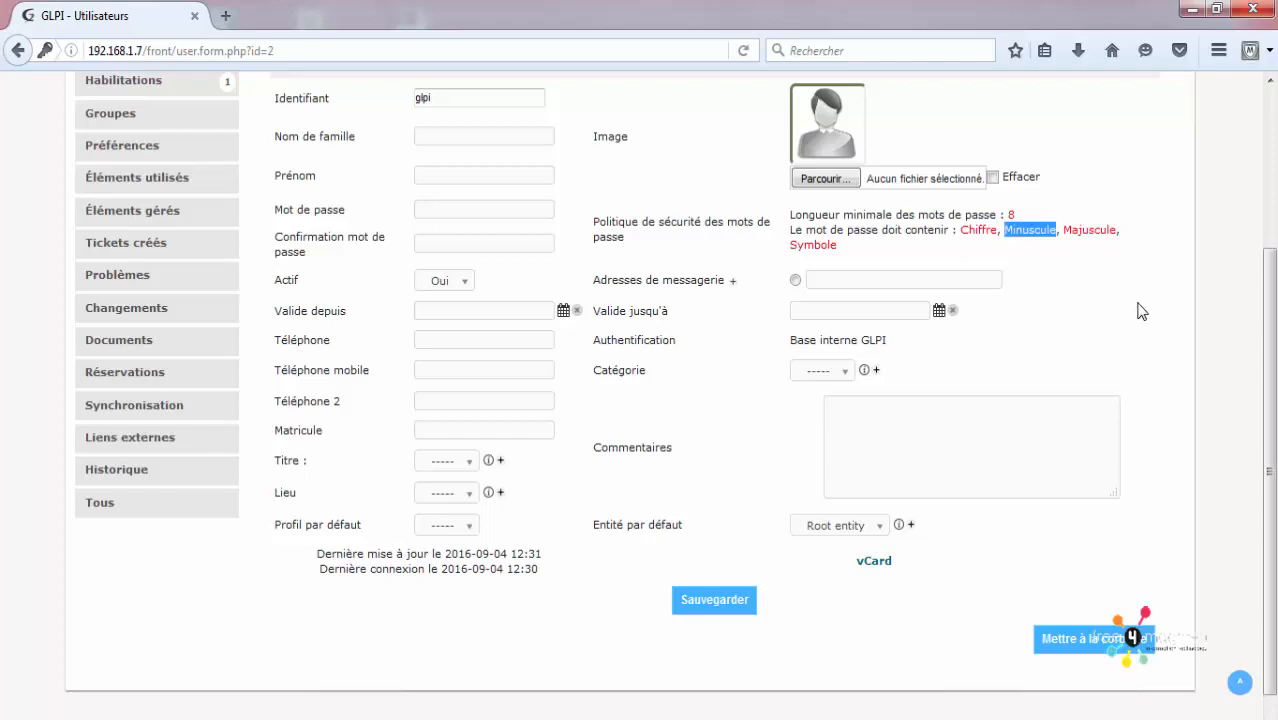
{"action": "double_click", "coordinate": [975, 229]}
{"action": "double_click", "coordinate": [1030, 230]}
{"action": "left_click", "coordinate": [1078, 234]}
{"action": "double_click", "coordinate": [813, 245]}
{"action": "double_click", "coordinate": [1000, 230]}
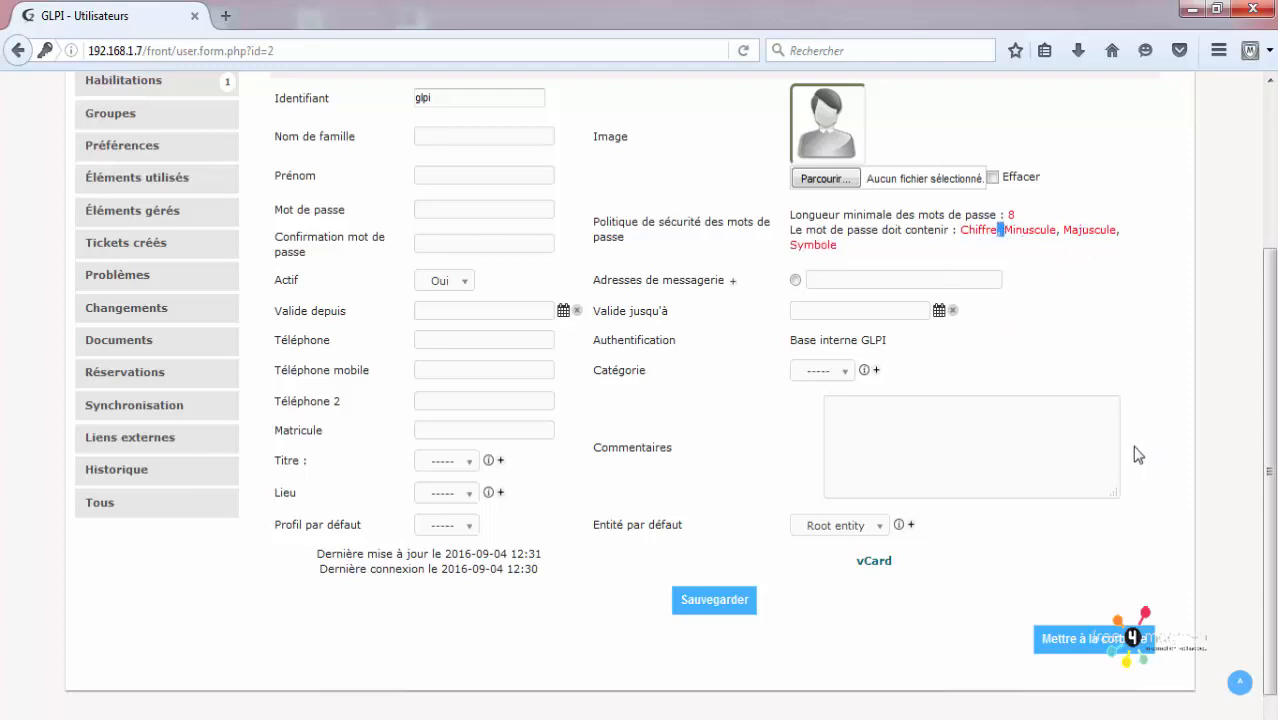
{"action": "scroll", "coordinate": [819, 537], "scroll_direction": "up", "scroll_amount": 3}
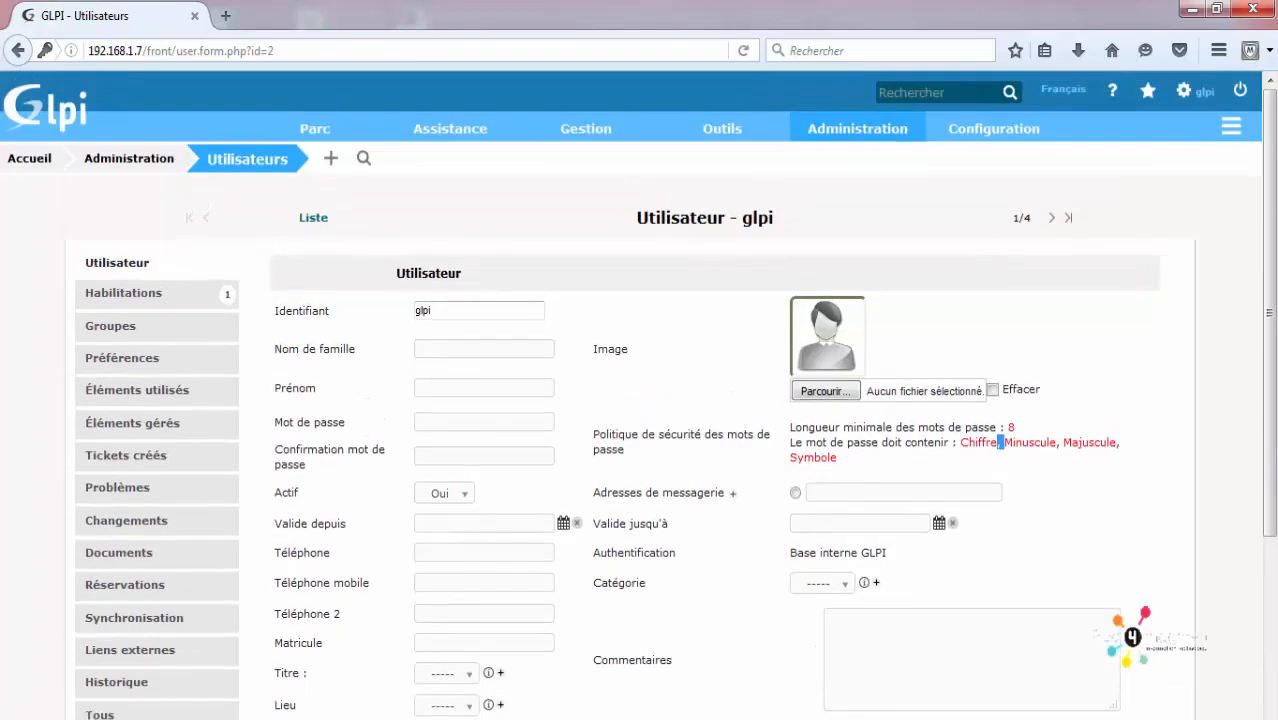
{"action": "scroll", "coordinate": [85, 248], "scroll_direction": "down", "scroll_amount": 3}
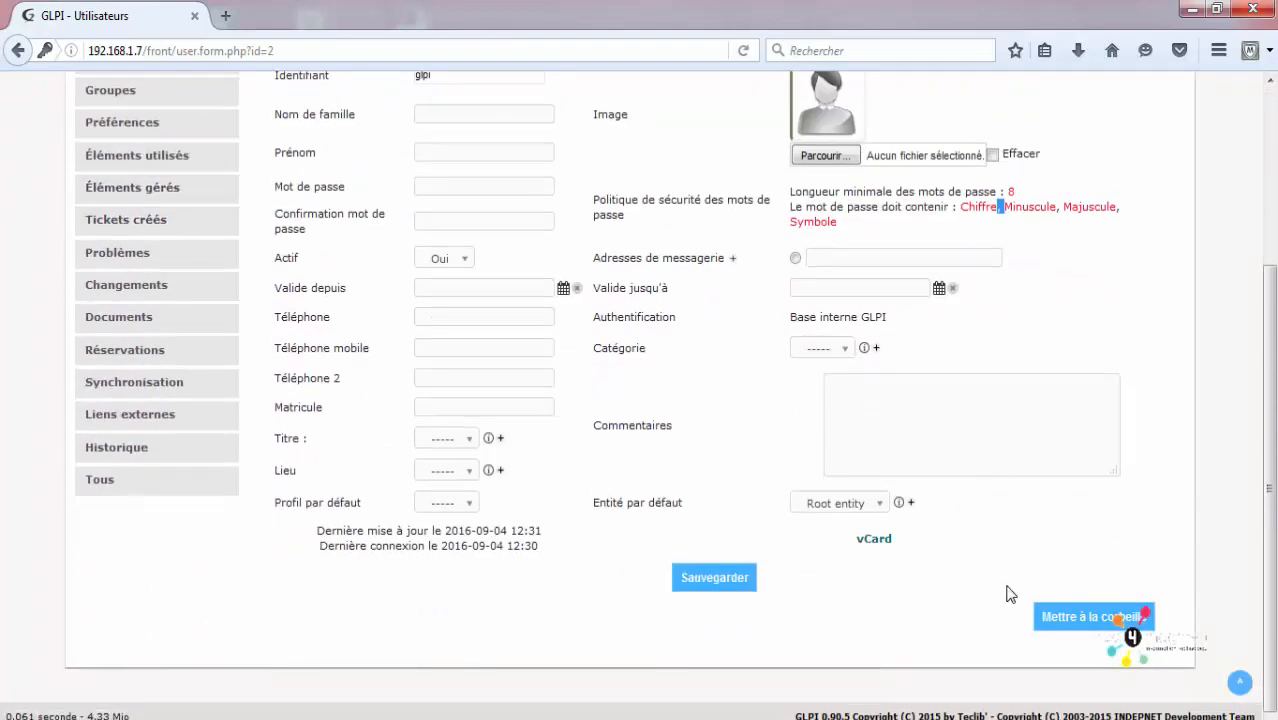
{"action": "scroll", "coordinate": [705, 370], "scroll_direction": "up", "scroll_amount": 3}
{"action": "scroll", "coordinate": [676, 300], "scroll_direction": "down", "scroll_amount": 3}
{"action": "left_click", "coordinate": [1060, 620]}
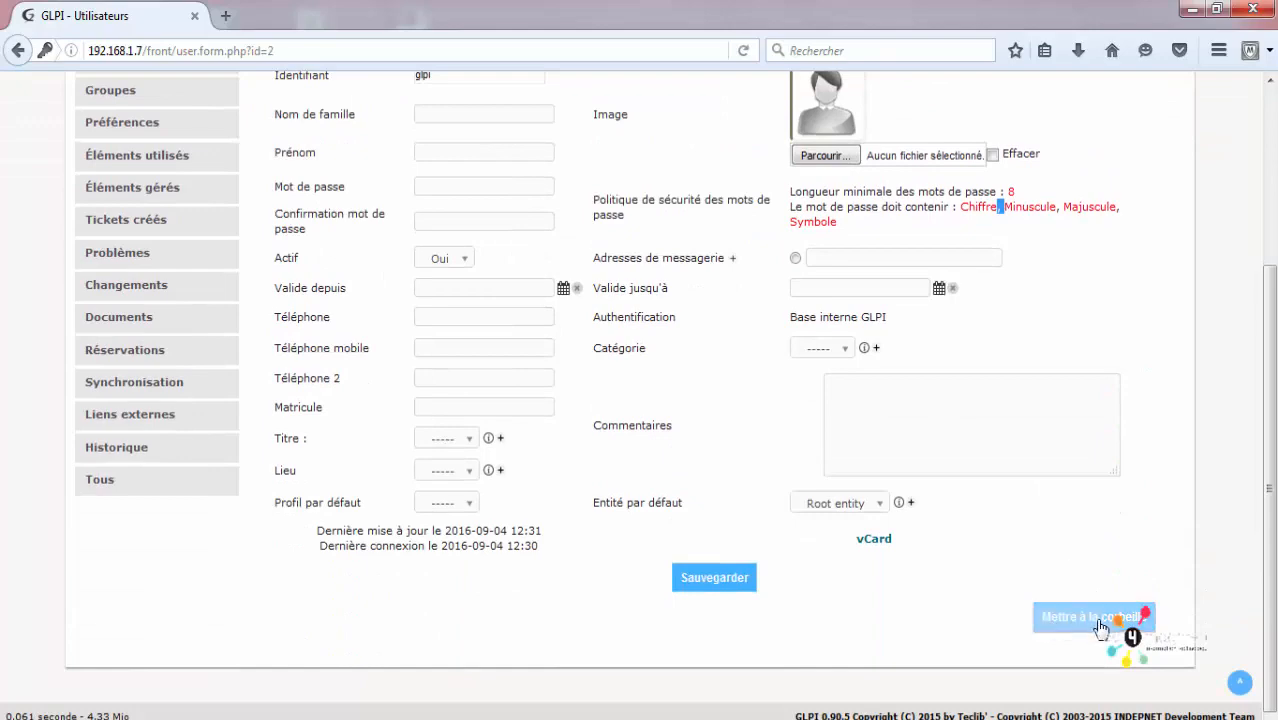
{"action": "left_click", "coordinate": [726, 575]}
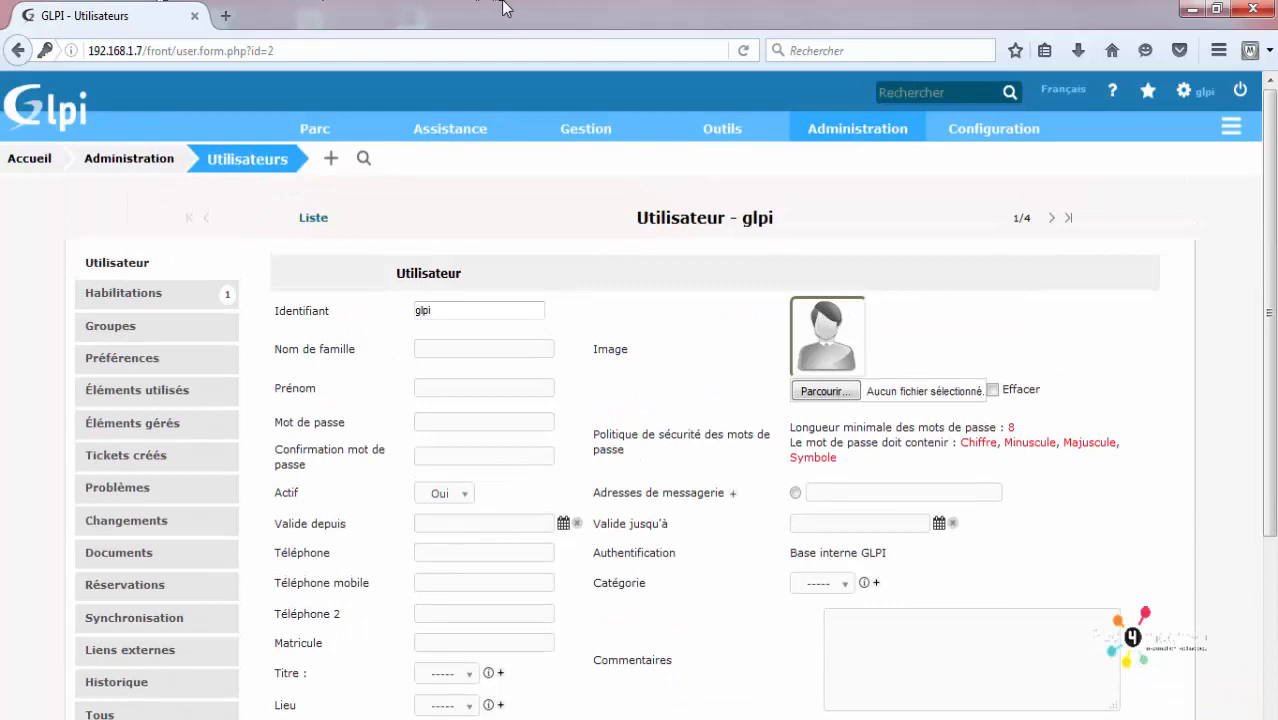
{"action": "scroll", "coordinate": [471, 318], "scroll_direction": "down", "scroll_amount": 4}
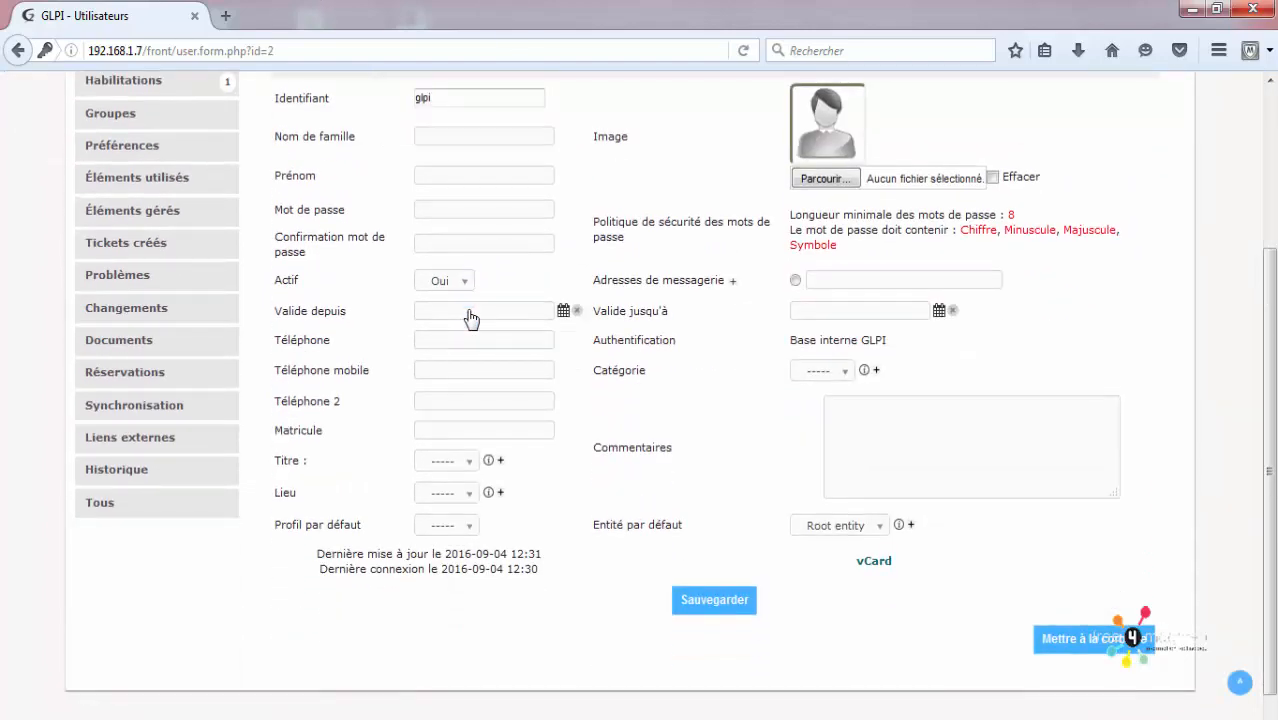
{"action": "scroll", "coordinate": [471, 318], "scroll_direction": "up", "scroll_amount": 4}
Step: Start a new user with login admin, surname ADMIN, first name GLPI, and a password
{"action": "mouse_move", "coordinate": [857, 128]}
{"action": "left_click", "coordinate": [860, 160]}
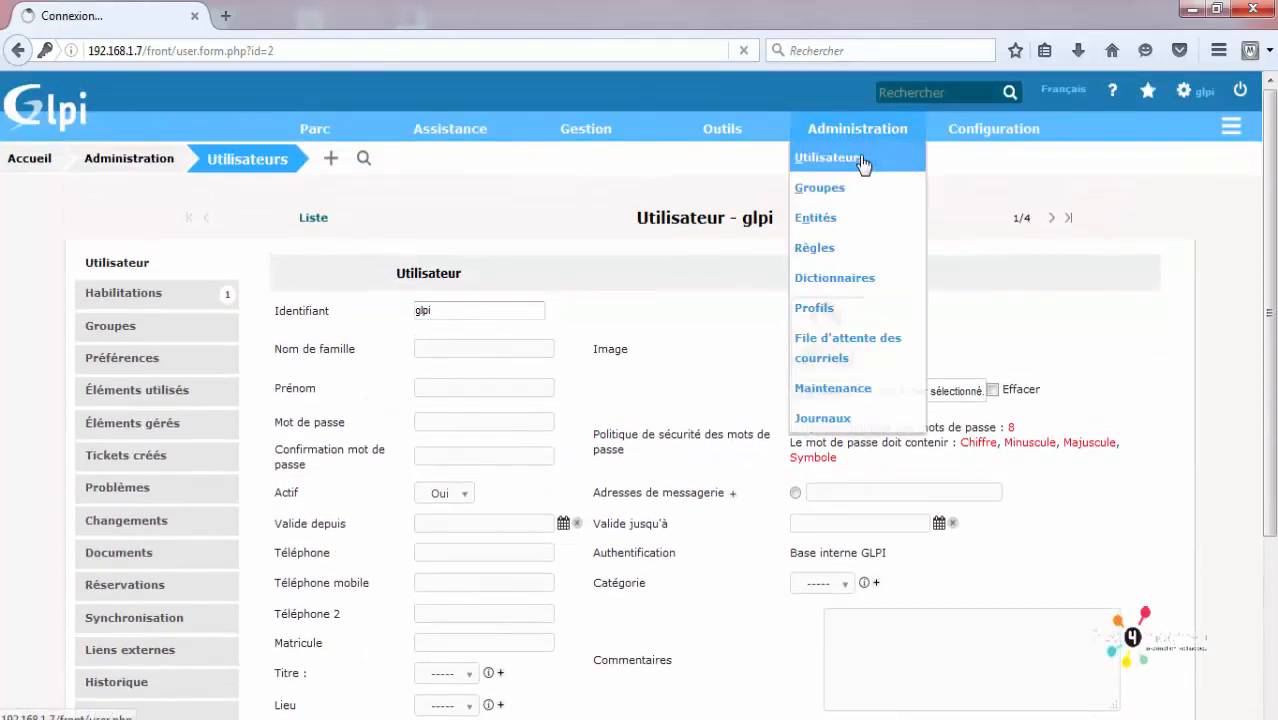
{"action": "mouse_move", "coordinate": [722, 130]}
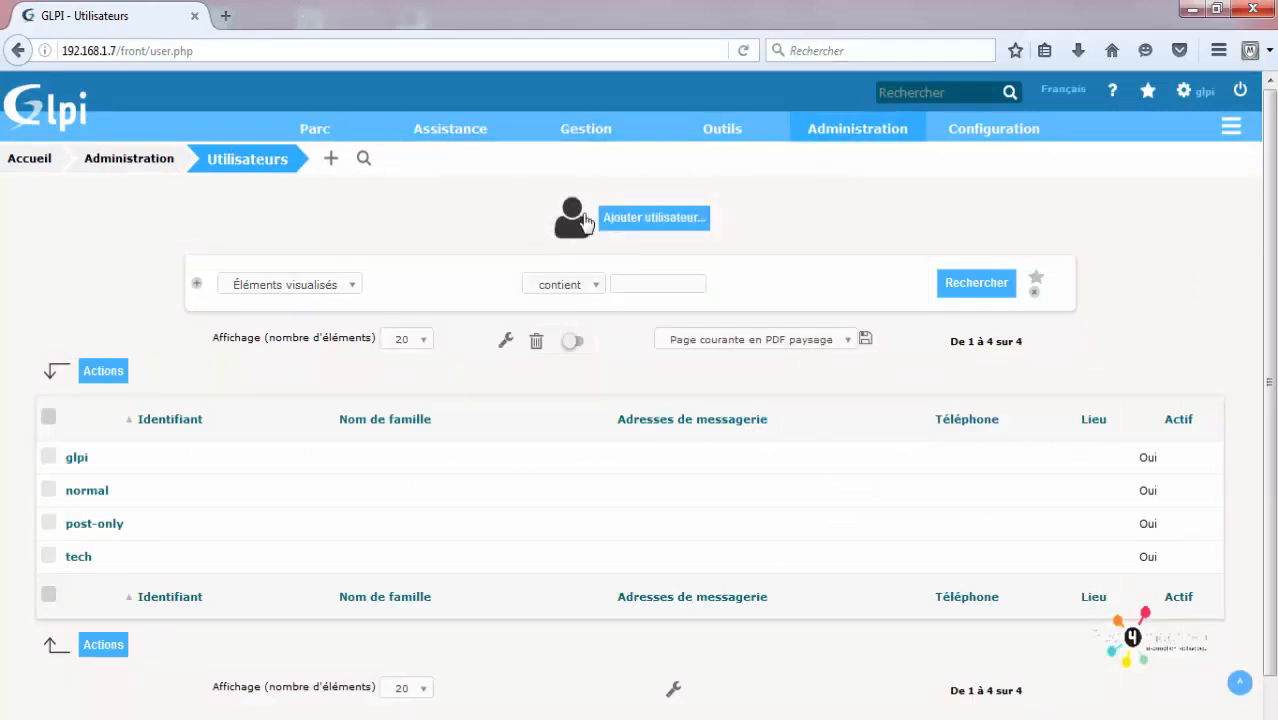
{"action": "left_click", "coordinate": [639, 230]}
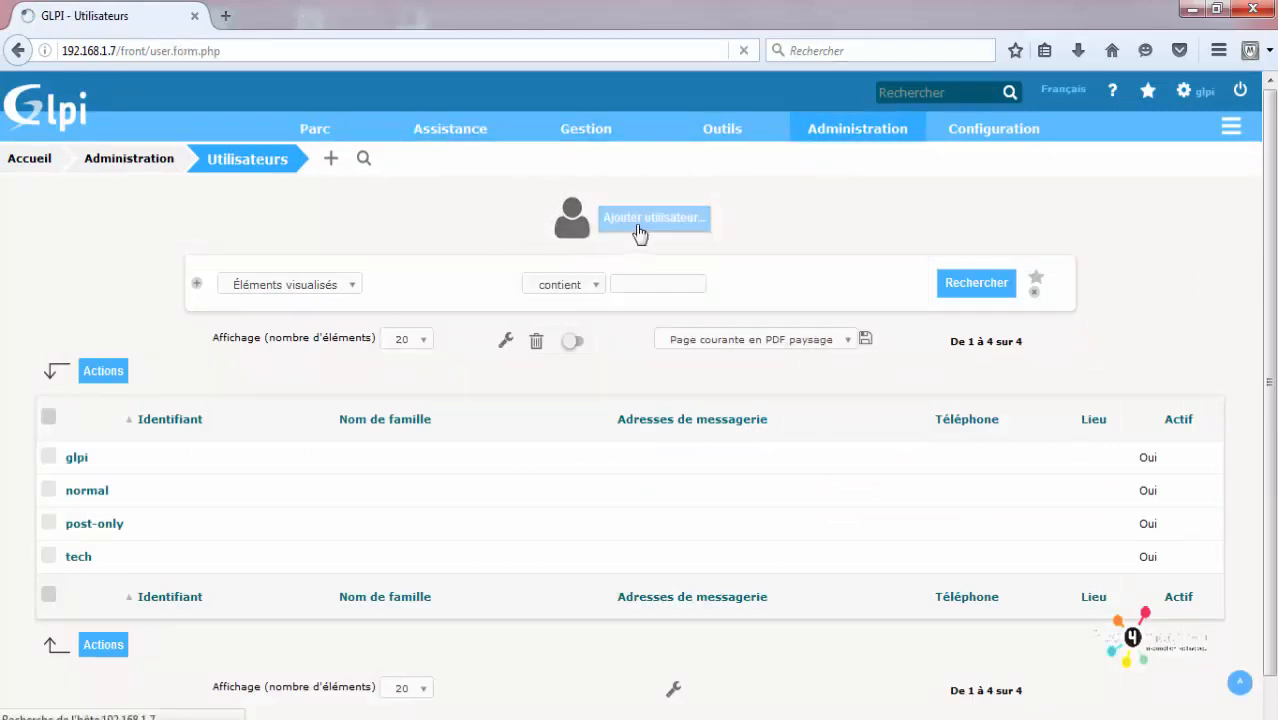
{"action": "scroll", "coordinate": [524, 285], "scroll_direction": "down", "scroll_amount": 3}
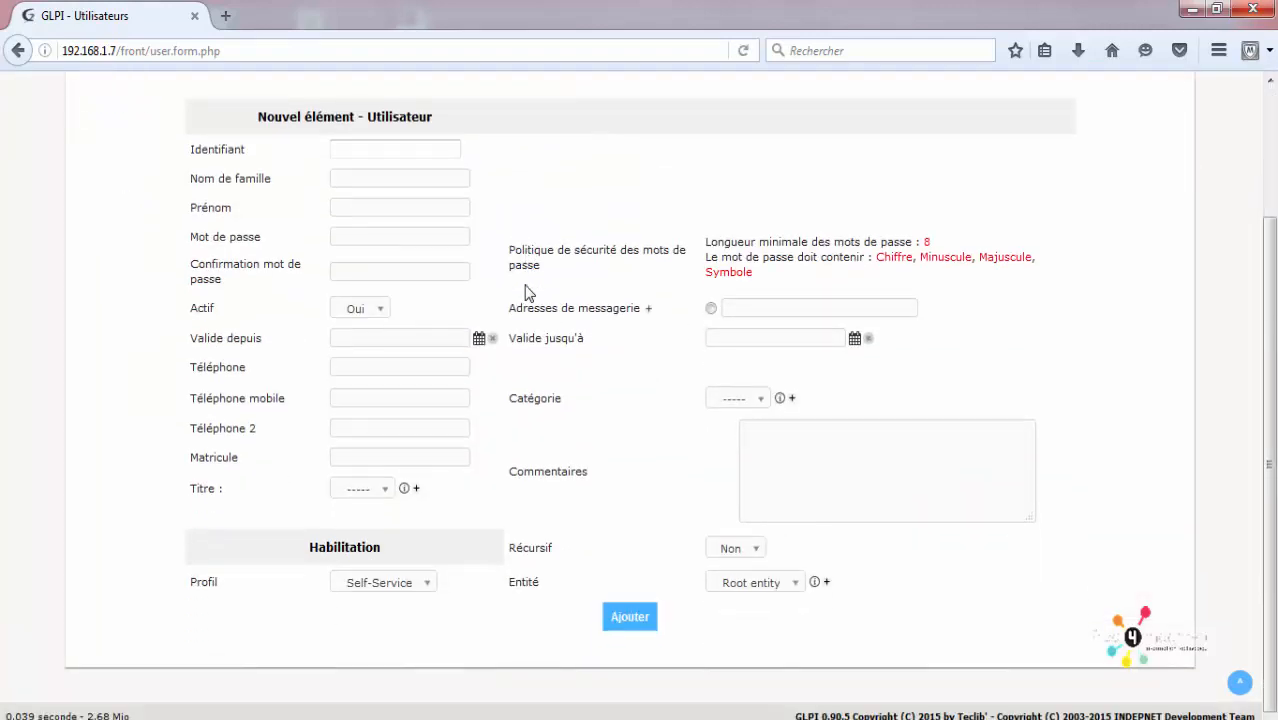
{"action": "left_click", "coordinate": [384, 152]}
{"action": "type", "text": "admin"}
{"action": "key", "text": "Tab"}
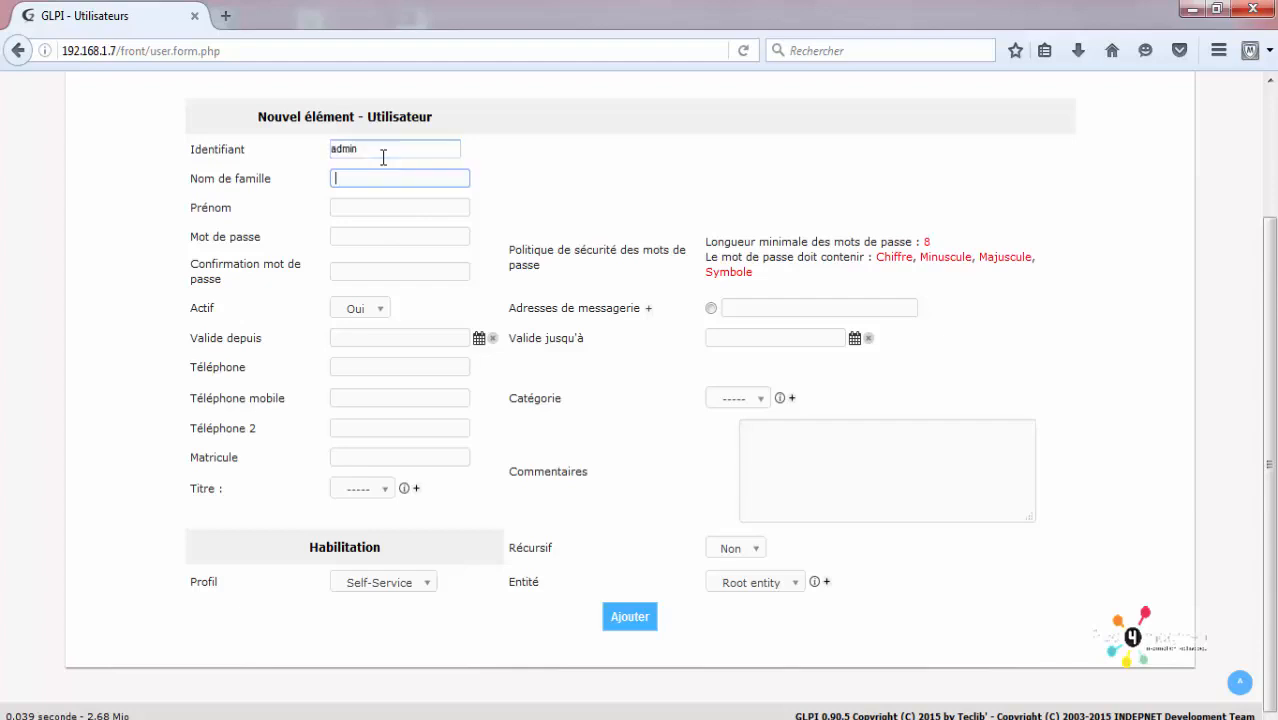
{"action": "type", "text": "ADMIN"}
{"action": "key", "text": "Tab"}
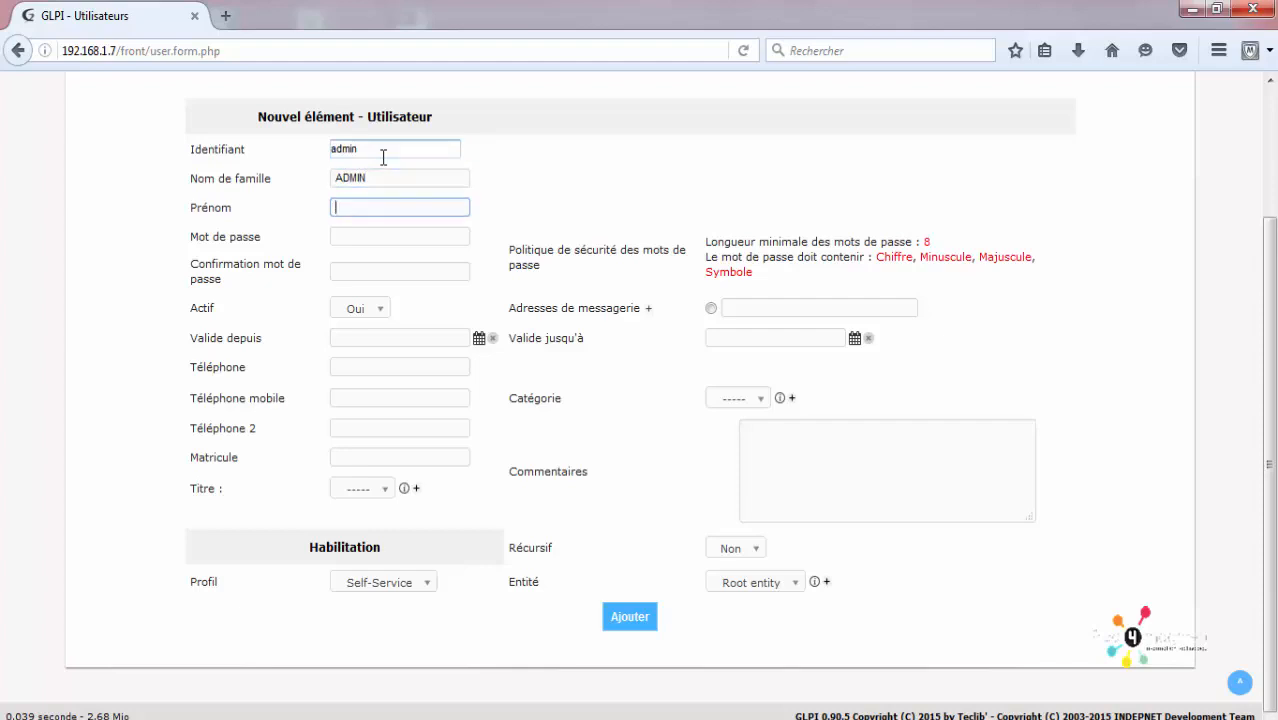
{"action": "type", "text": "GLPI"}
{"action": "key", "text": "Tab"}
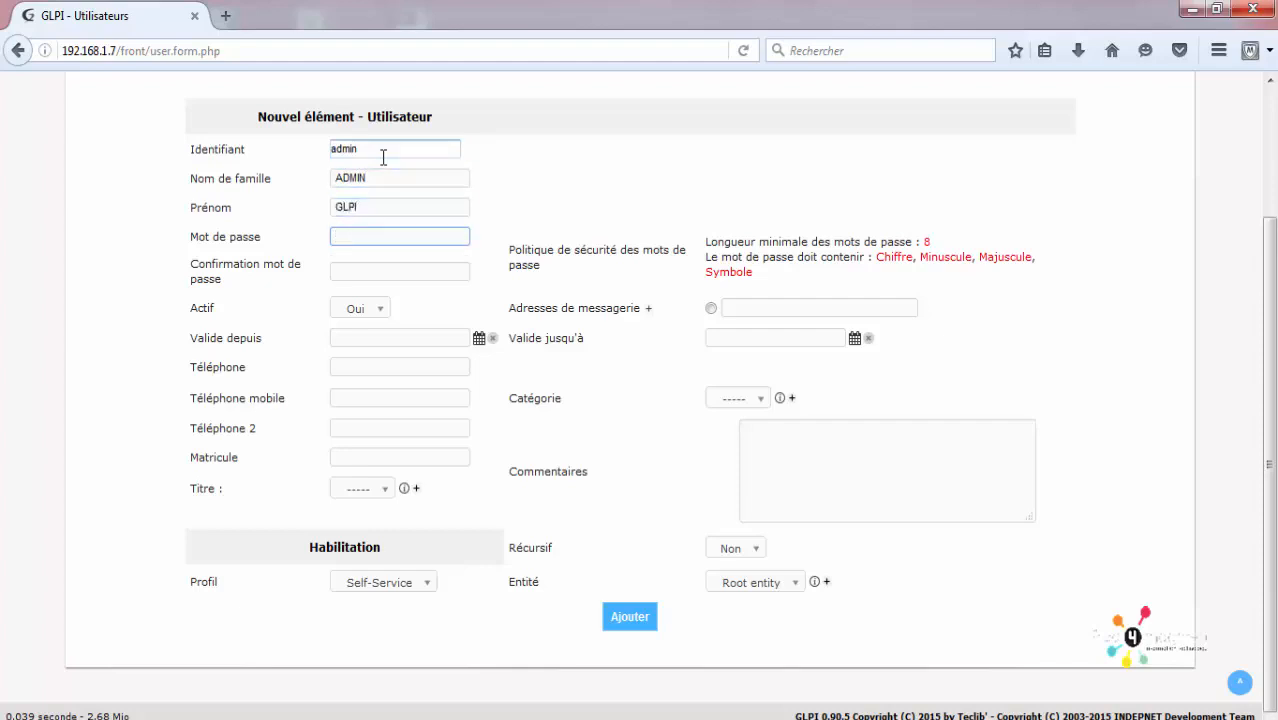
{"action": "type", "text": "••••••••"}
{"action": "key", "text": "Tab"}
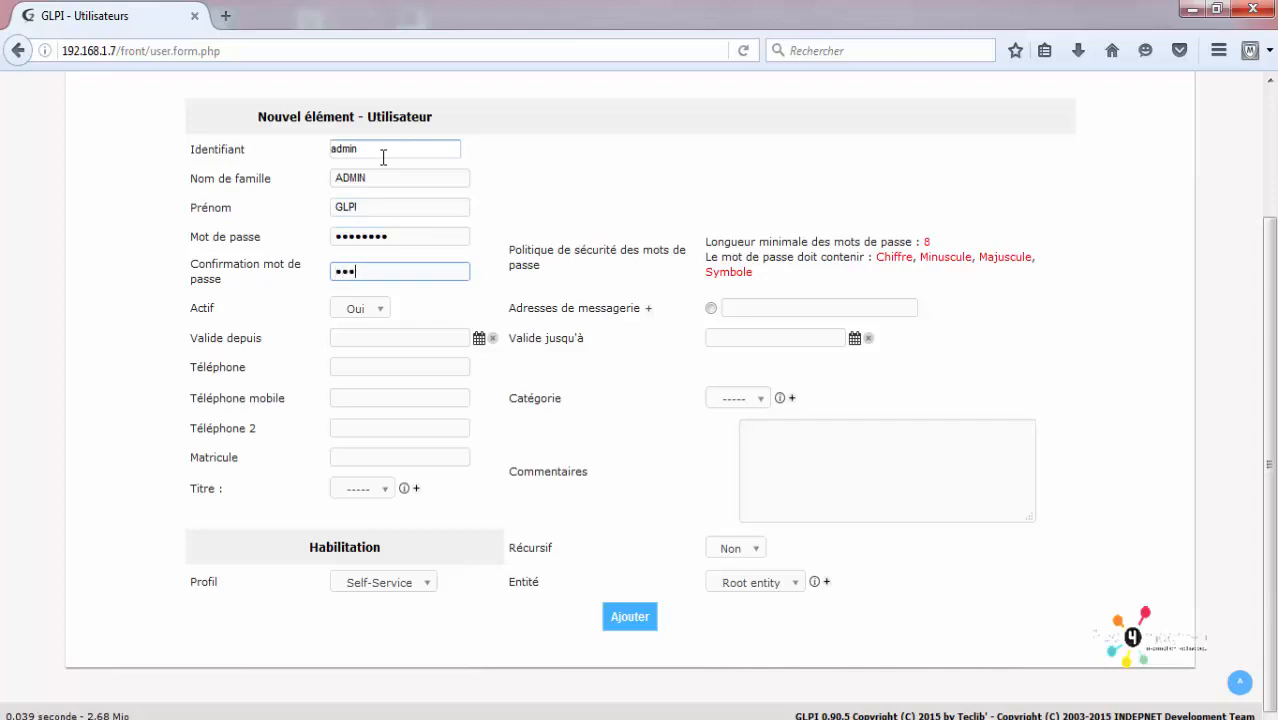
{"action": "type", "text": "••••••••"}
Step: Keep the account active, mark the e-mail default, leave category and title unset, keep Self-Service
{"action": "left_click", "coordinate": [360, 308]}
{"action": "left_click", "coordinate": [350, 351]}
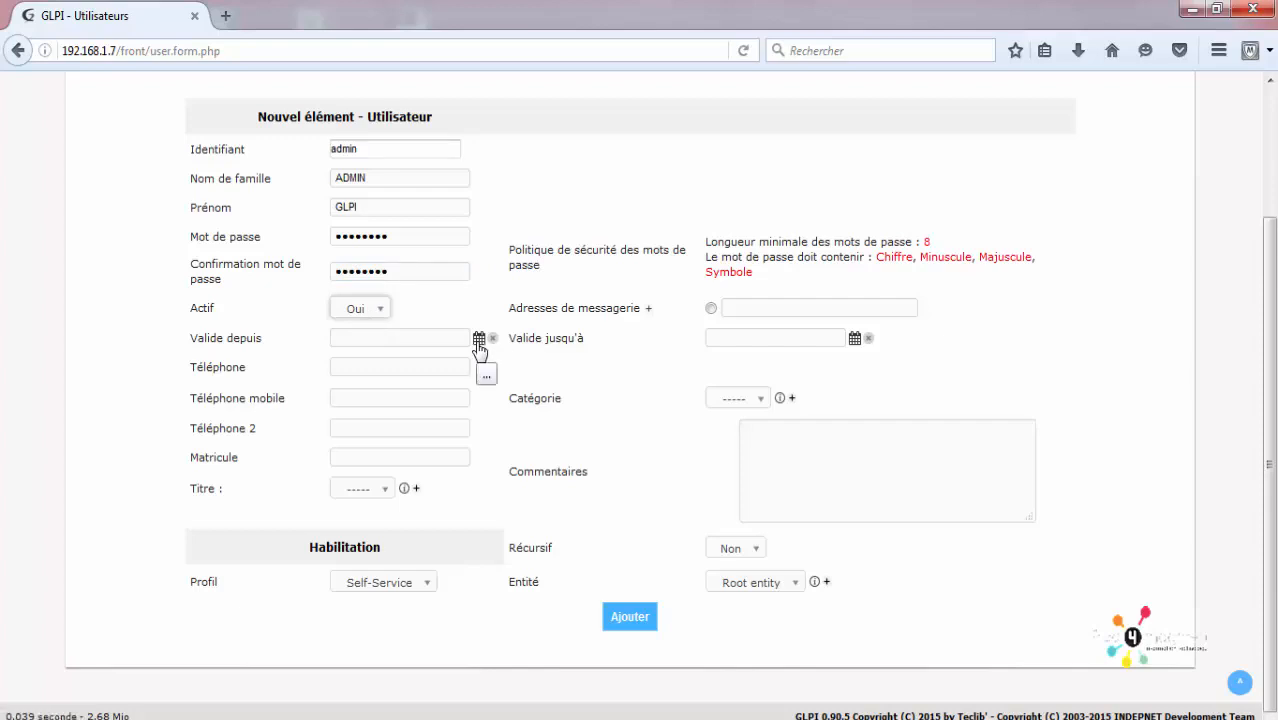
{"action": "left_click", "coordinate": [711, 309]}
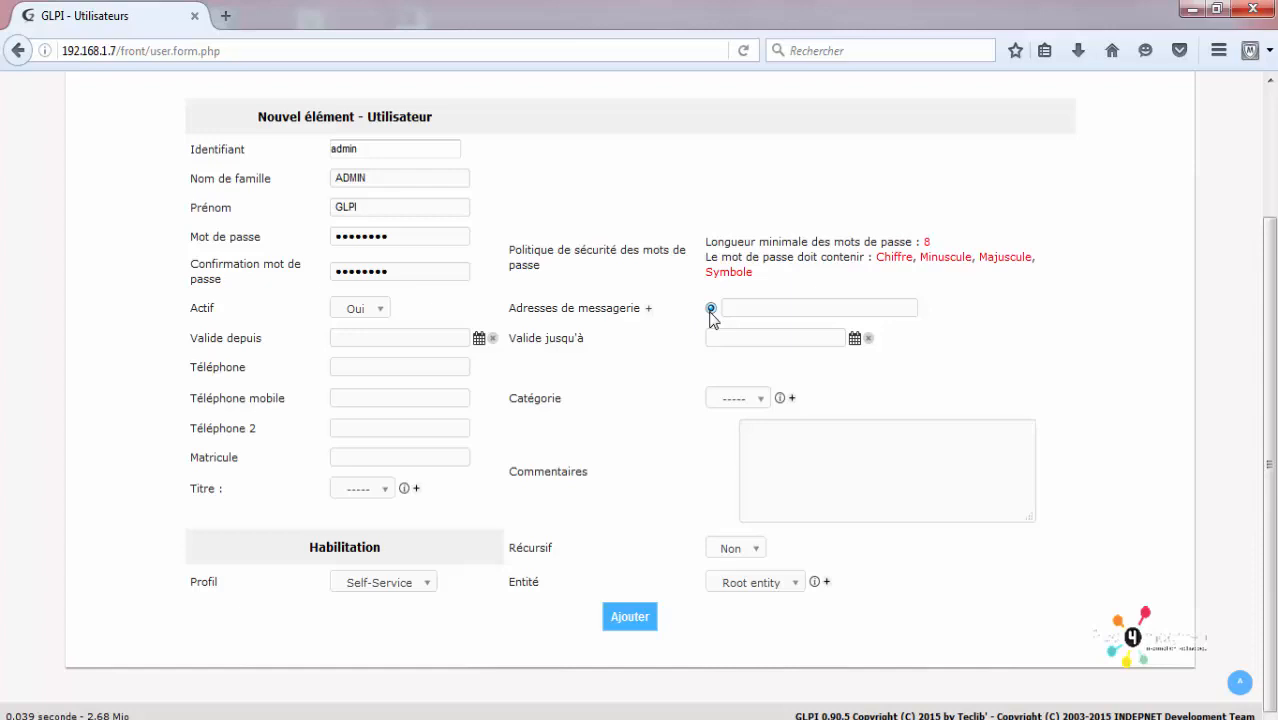
{"action": "left_click", "coordinate": [784, 309]}
{"action": "left_click", "coordinate": [722, 401]}
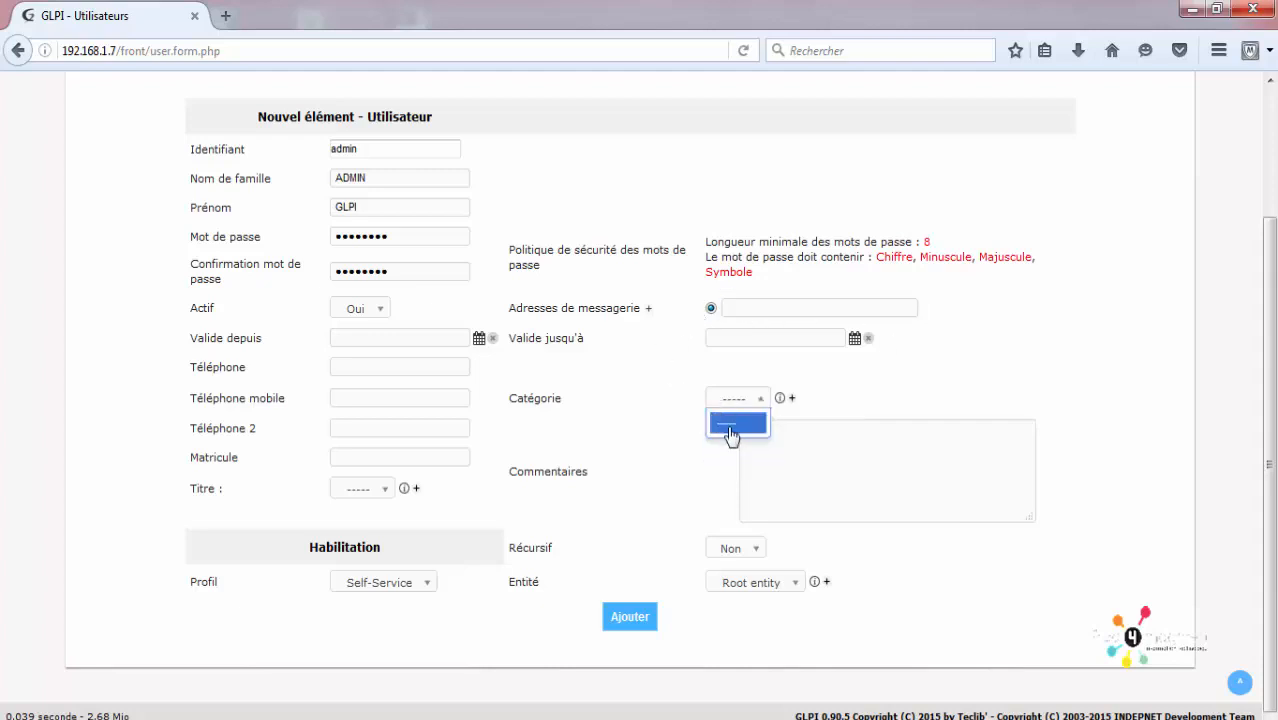
{"action": "left_click", "coordinate": [866, 482]}
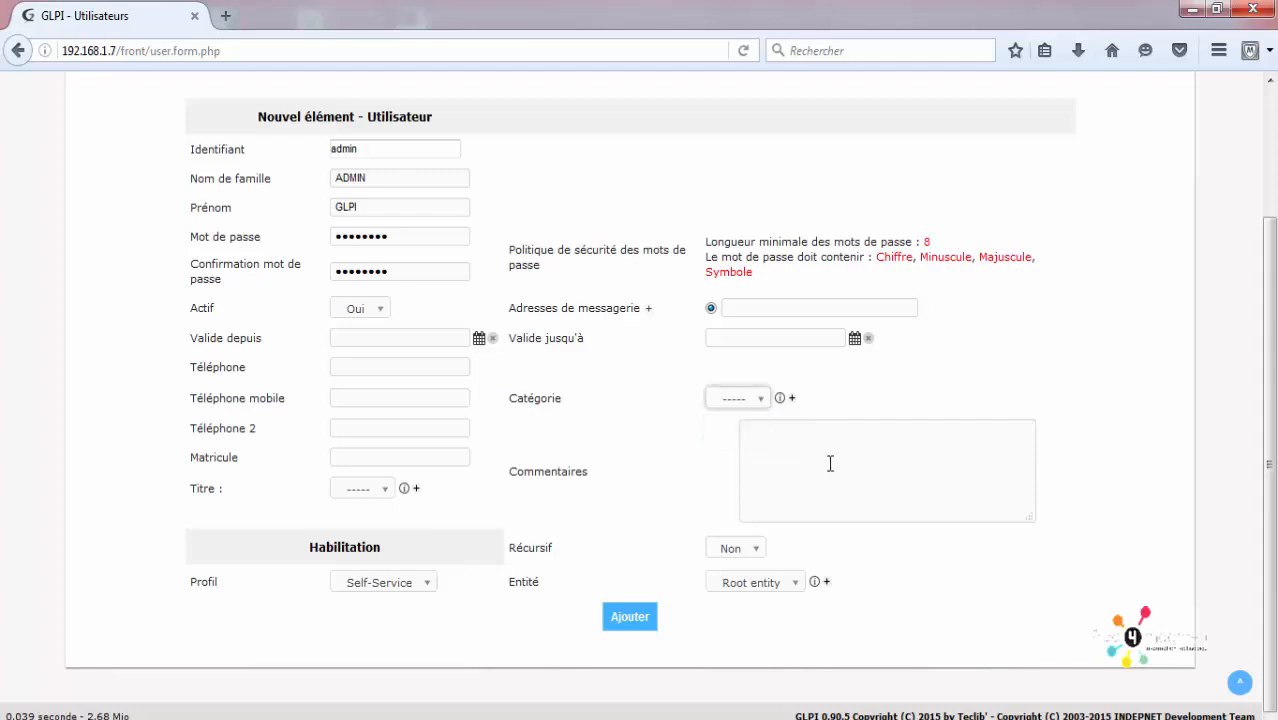
{"action": "left_click", "coordinate": [752, 443]}
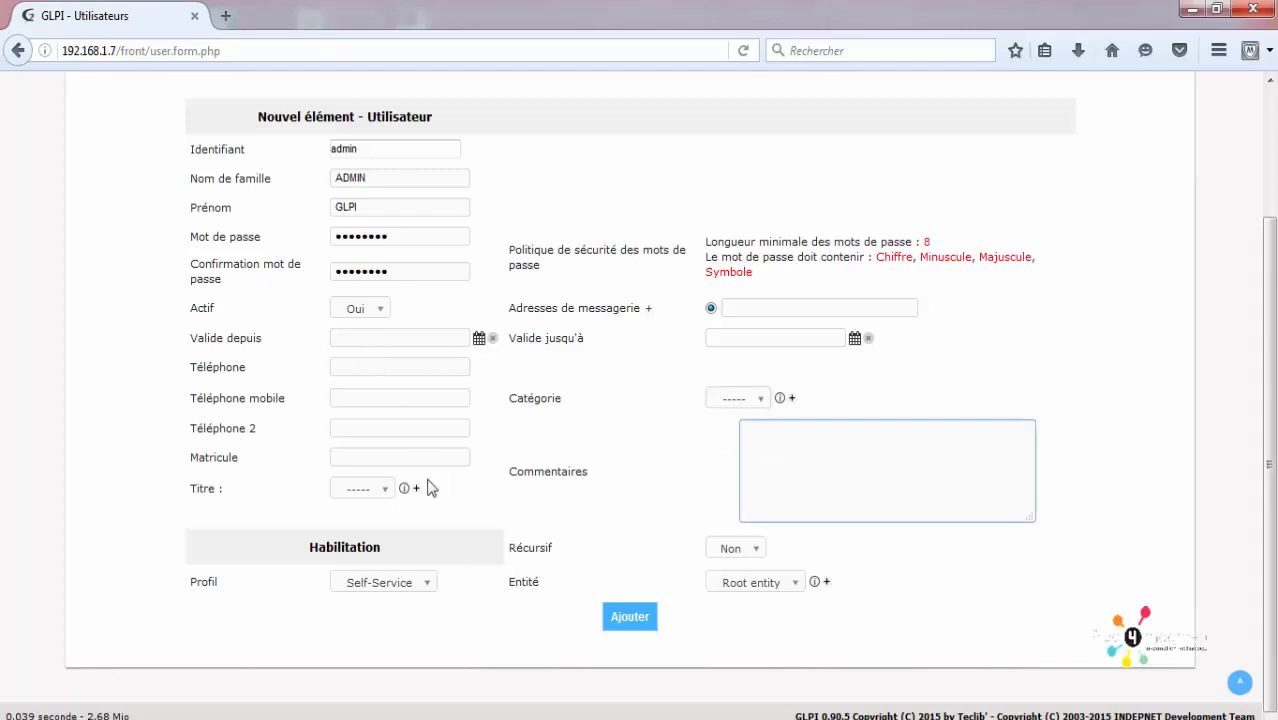
{"action": "left_click", "coordinate": [354, 488]}
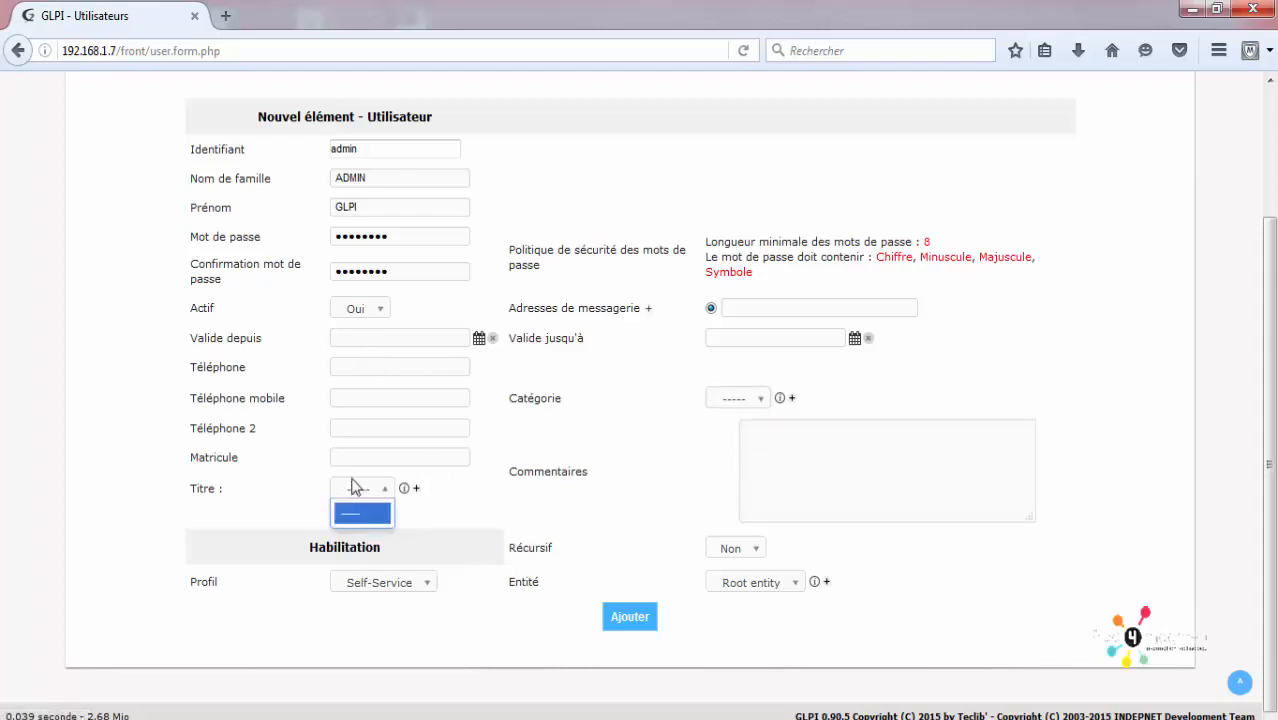
{"action": "left_click", "coordinate": [353, 487]}
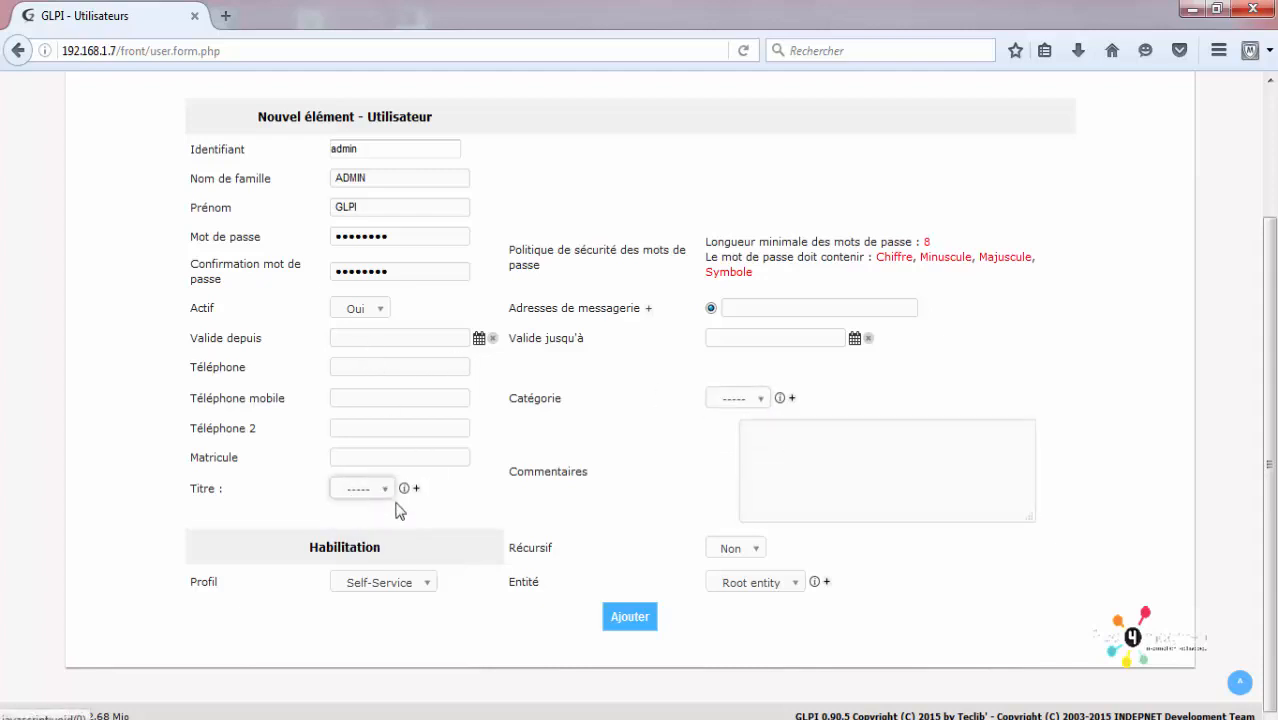
{"action": "left_click", "coordinate": [419, 590]}
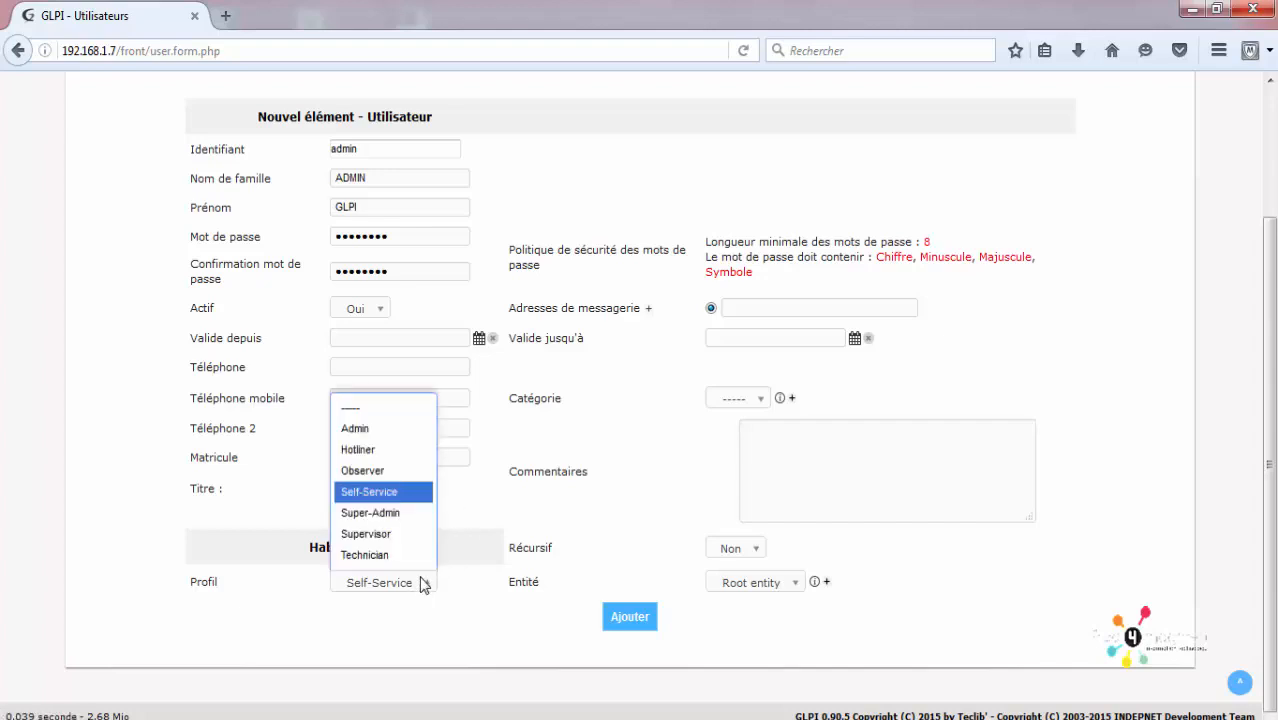
{"action": "left_click", "coordinate": [405, 639]}
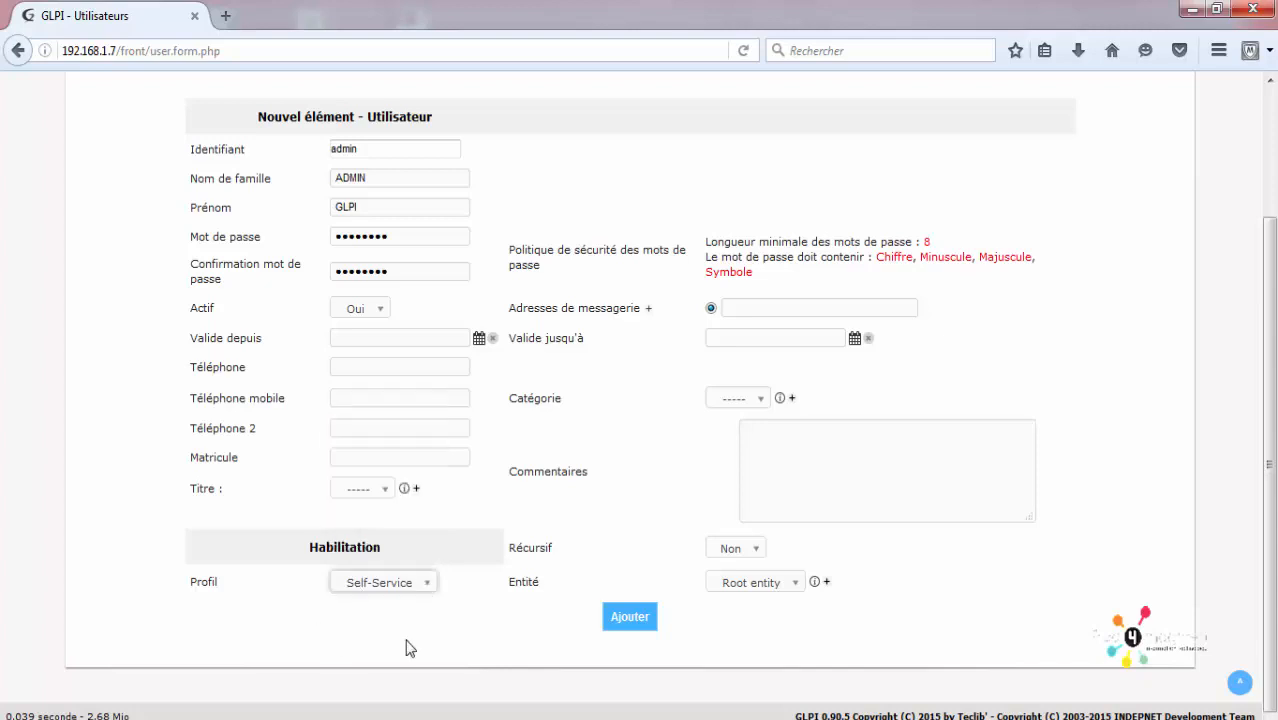
Step: Check in a new Profils tab that Self-Service's Profil par défaut is Oui, then return
{"action": "scroll", "coordinate": [403, 600], "scroll_direction": "up", "scroll_amount": 2}
{"action": "scroll", "coordinate": [403, 600], "scroll_direction": "up", "scroll_amount": 1}
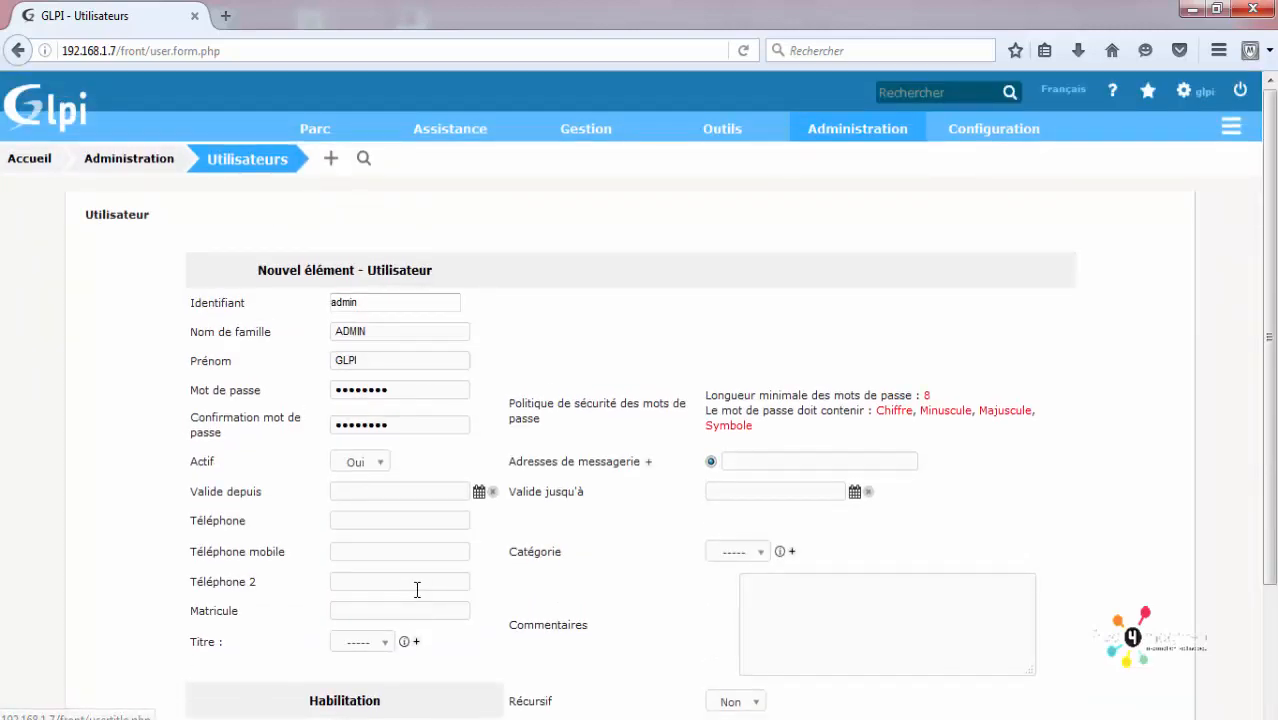
{"action": "mouse_move", "coordinate": [993, 140]}
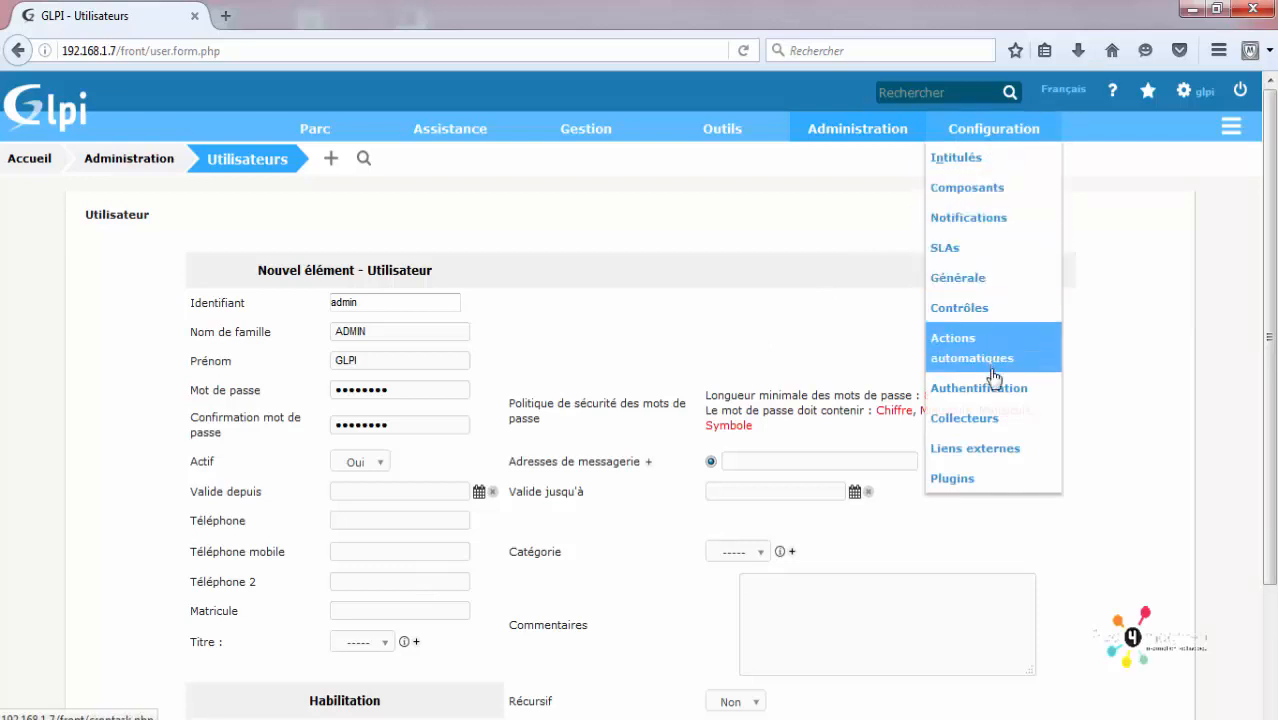
{"action": "mouse_move", "coordinate": [838, 130]}
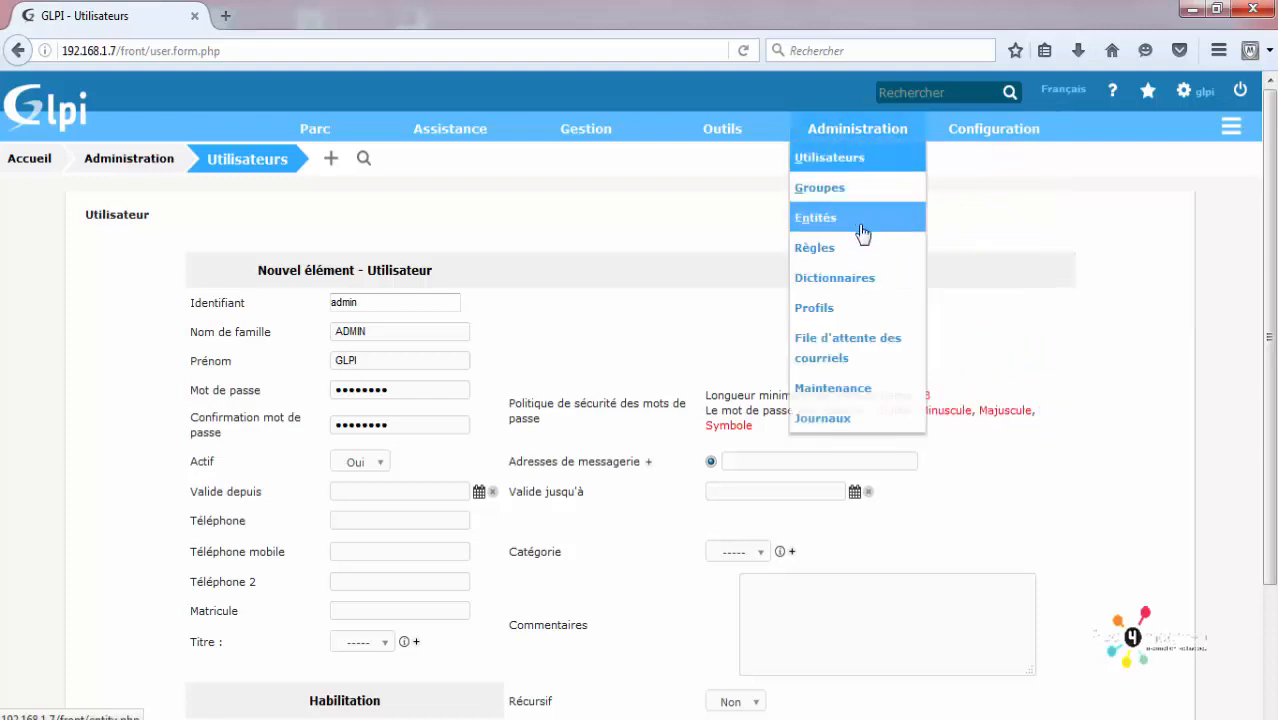
{"action": "right_click", "coordinate": [853, 310]}
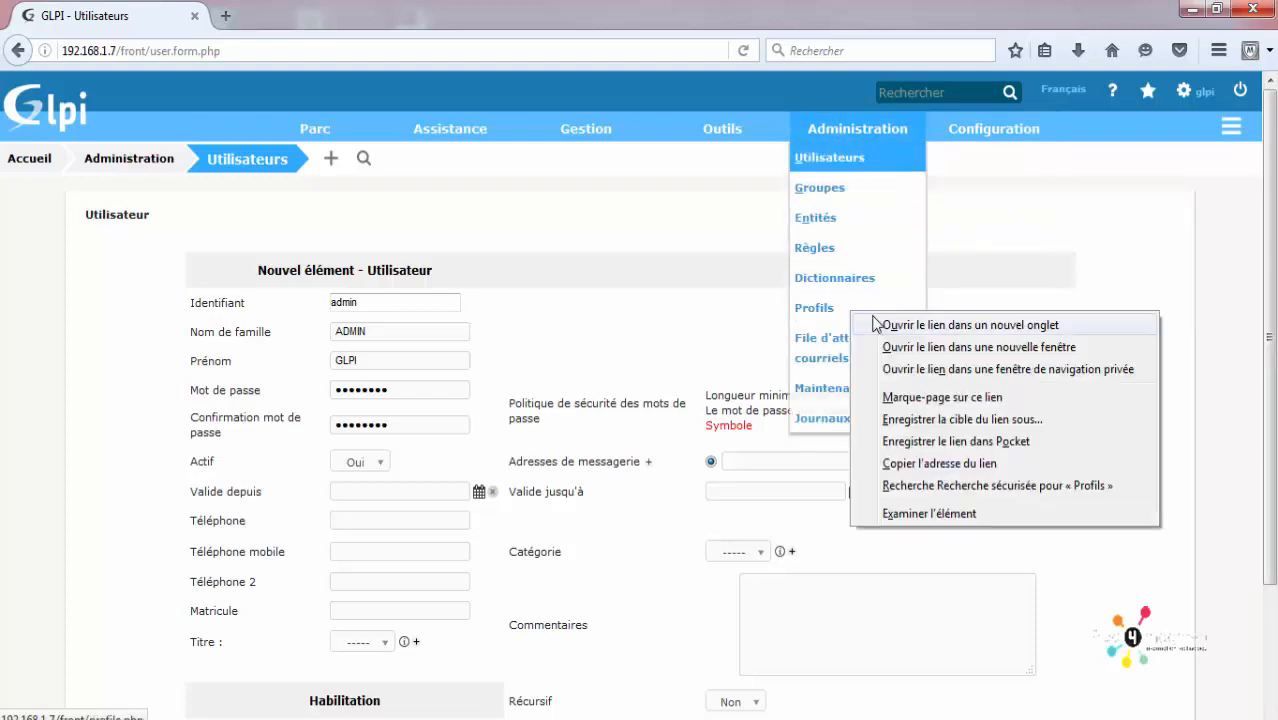
{"action": "left_click", "coordinate": [866, 326]}
{"action": "left_click", "coordinate": [320, 20]}
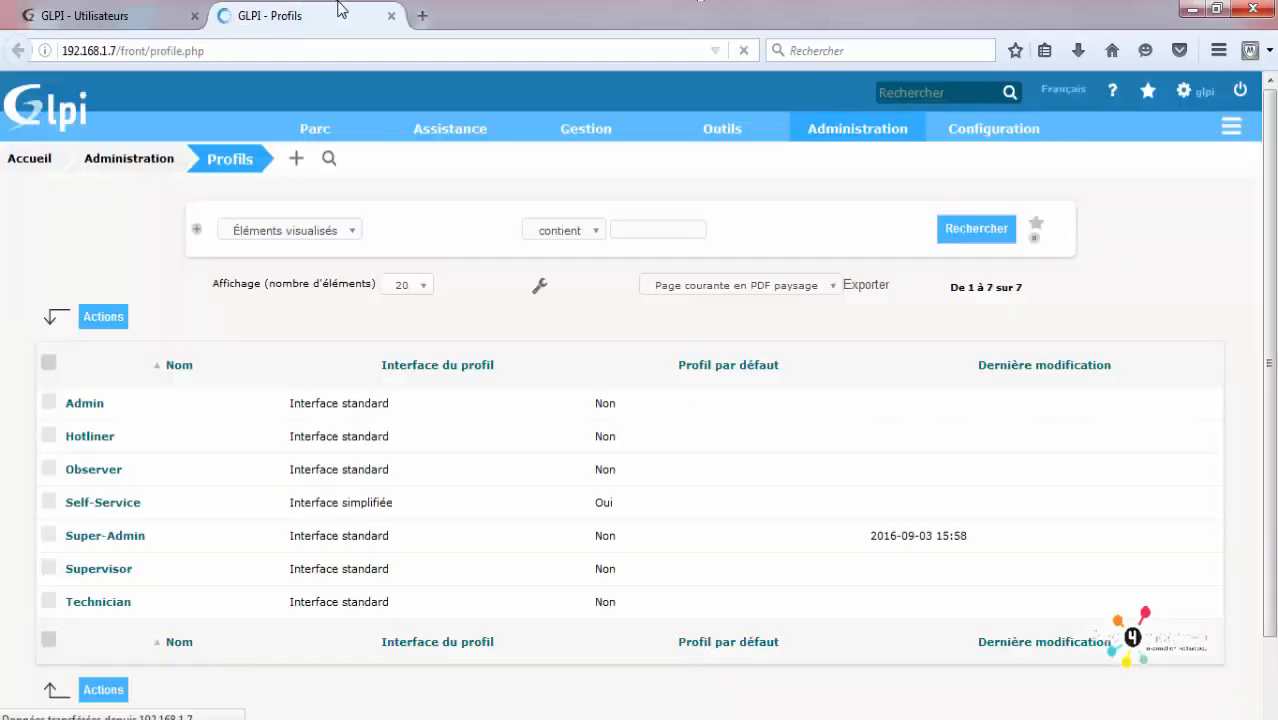
{"action": "scroll", "coordinate": [360, 265], "scroll_direction": "down", "scroll_amount": 2}
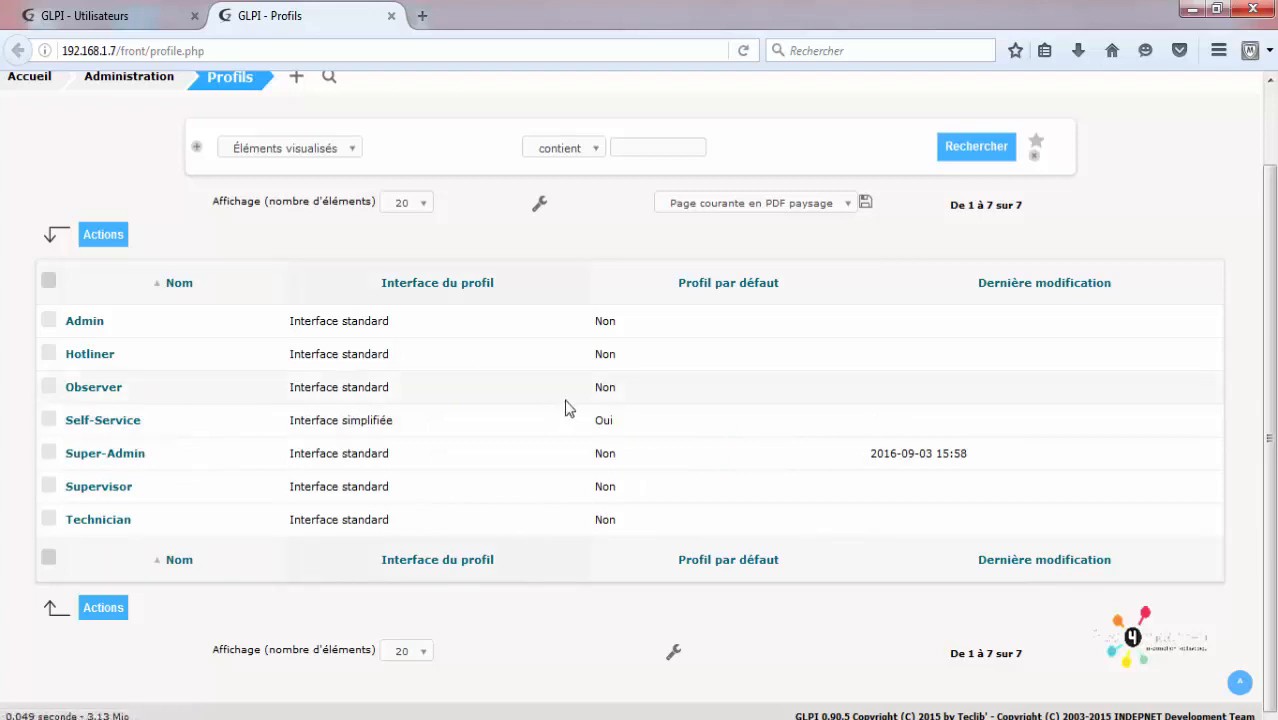
{"action": "double_click", "coordinate": [603, 422]}
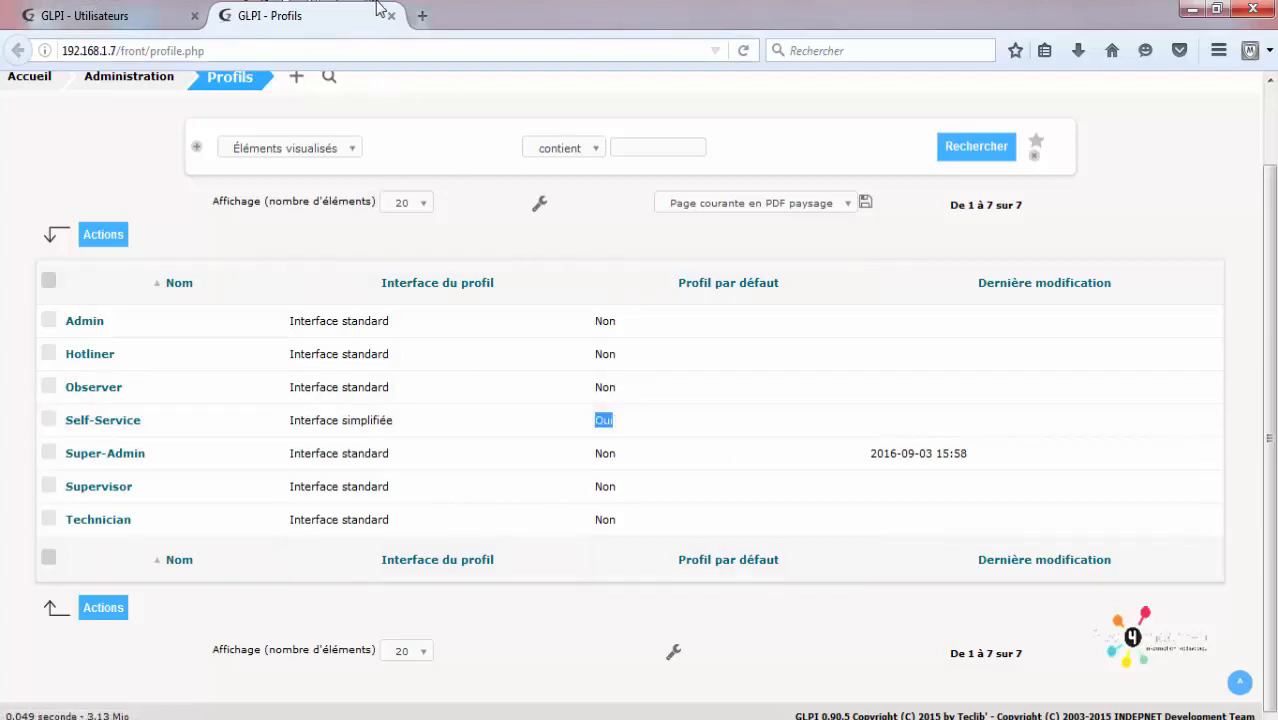
{"action": "left_click", "coordinate": [92, 18]}
{"action": "scroll", "coordinate": [533, 647], "scroll_direction": "down", "scroll_amount": 3}
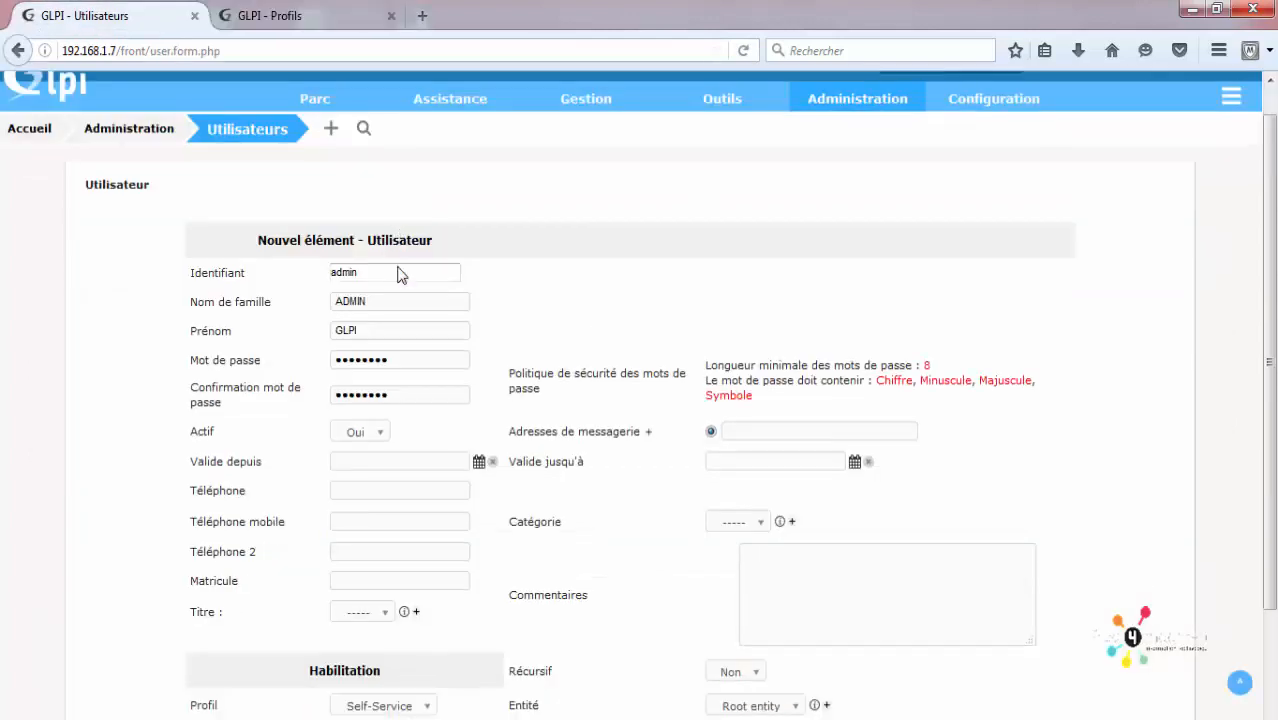
Step: Switch the profile to Super-Admin, keep Root entity, and add the admin user
{"action": "left_click", "coordinate": [362, 590]}
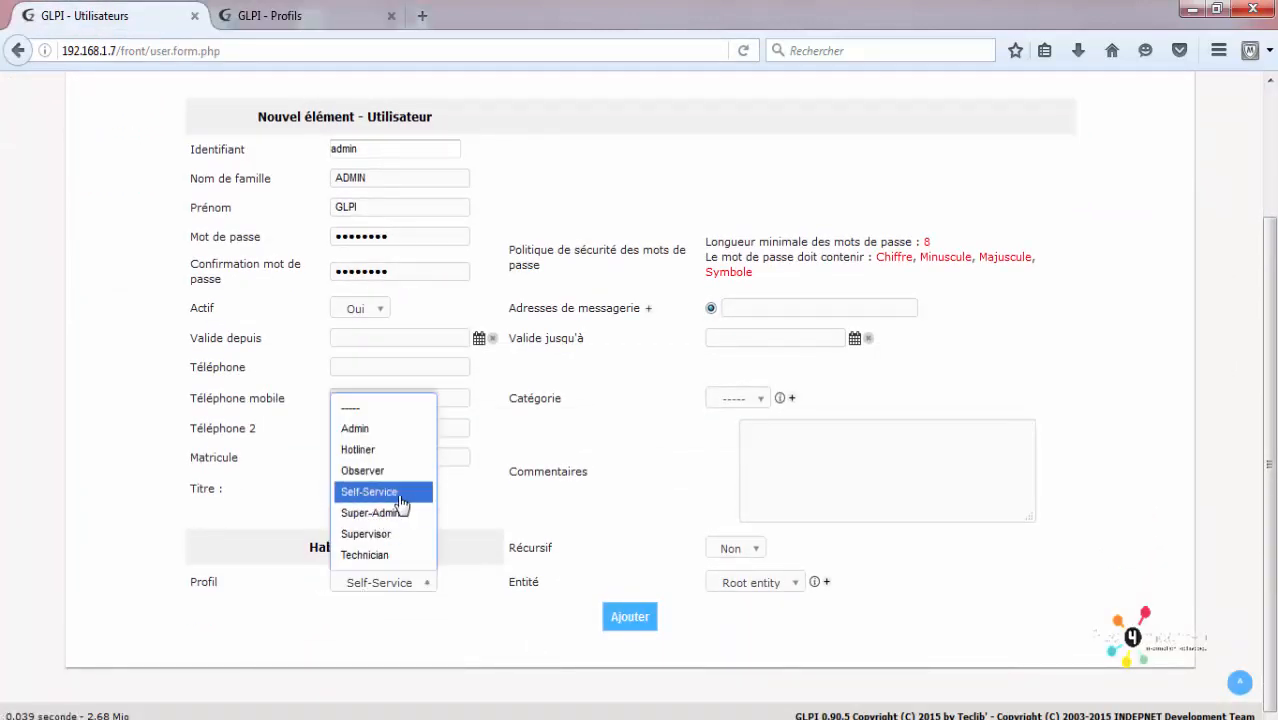
{"action": "left_click", "coordinate": [420, 645]}
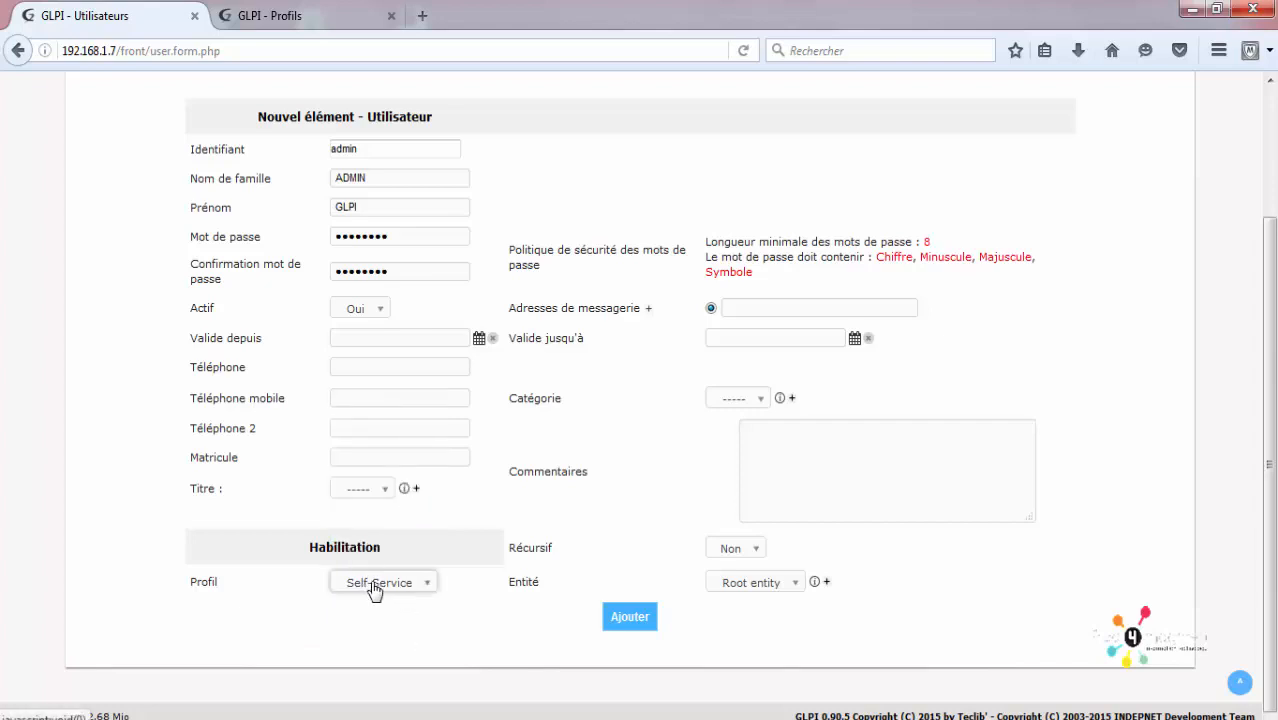
{"action": "left_click", "coordinate": [424, 585]}
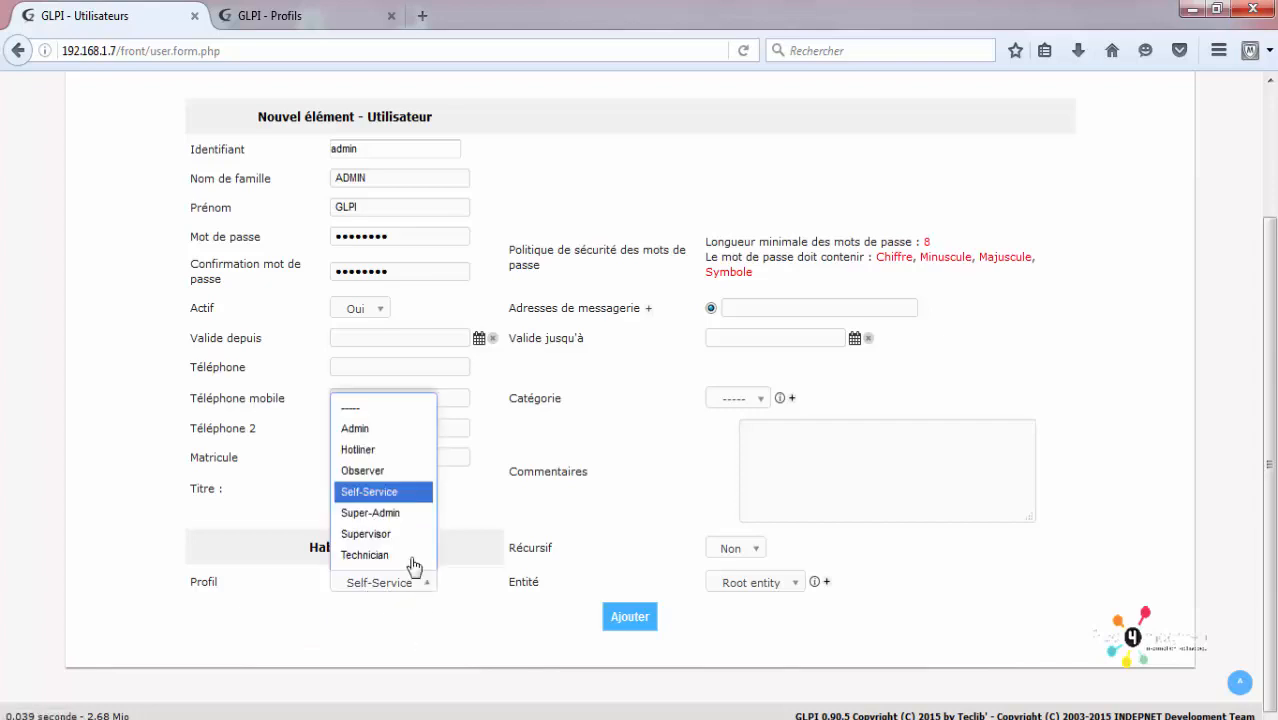
{"action": "left_click", "coordinate": [403, 514]}
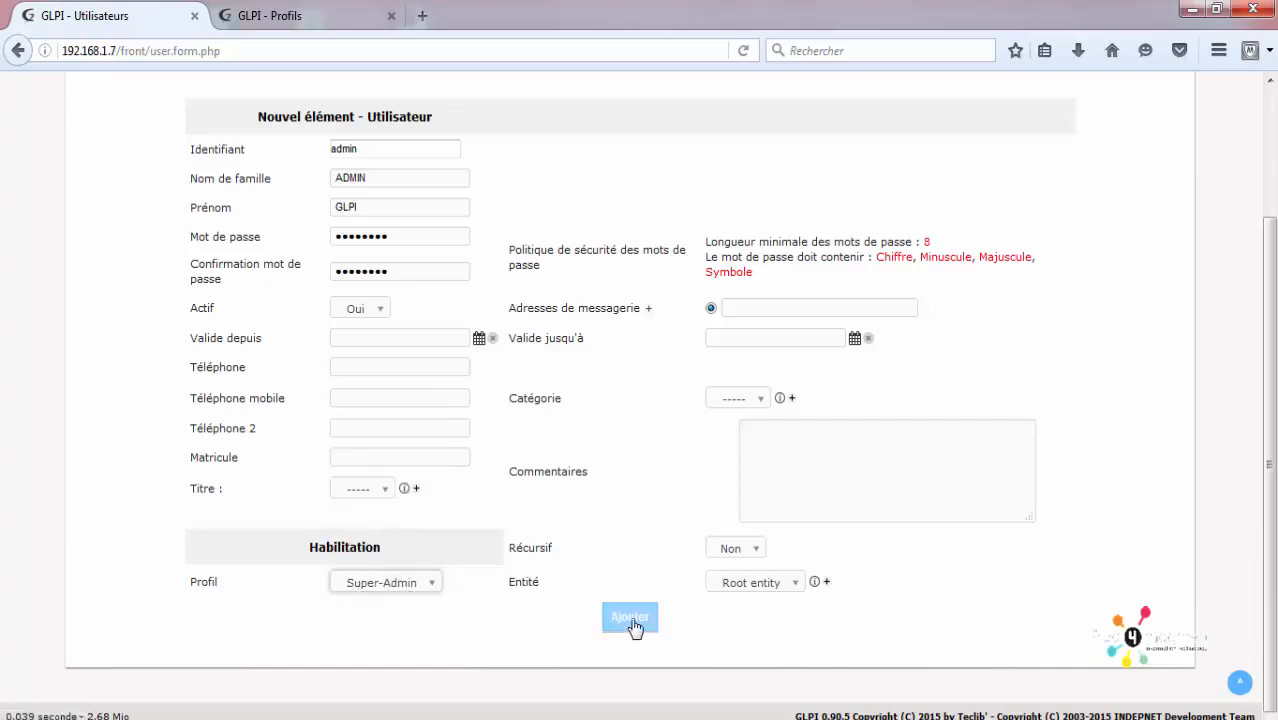
{"action": "left_click", "coordinate": [755, 583]}
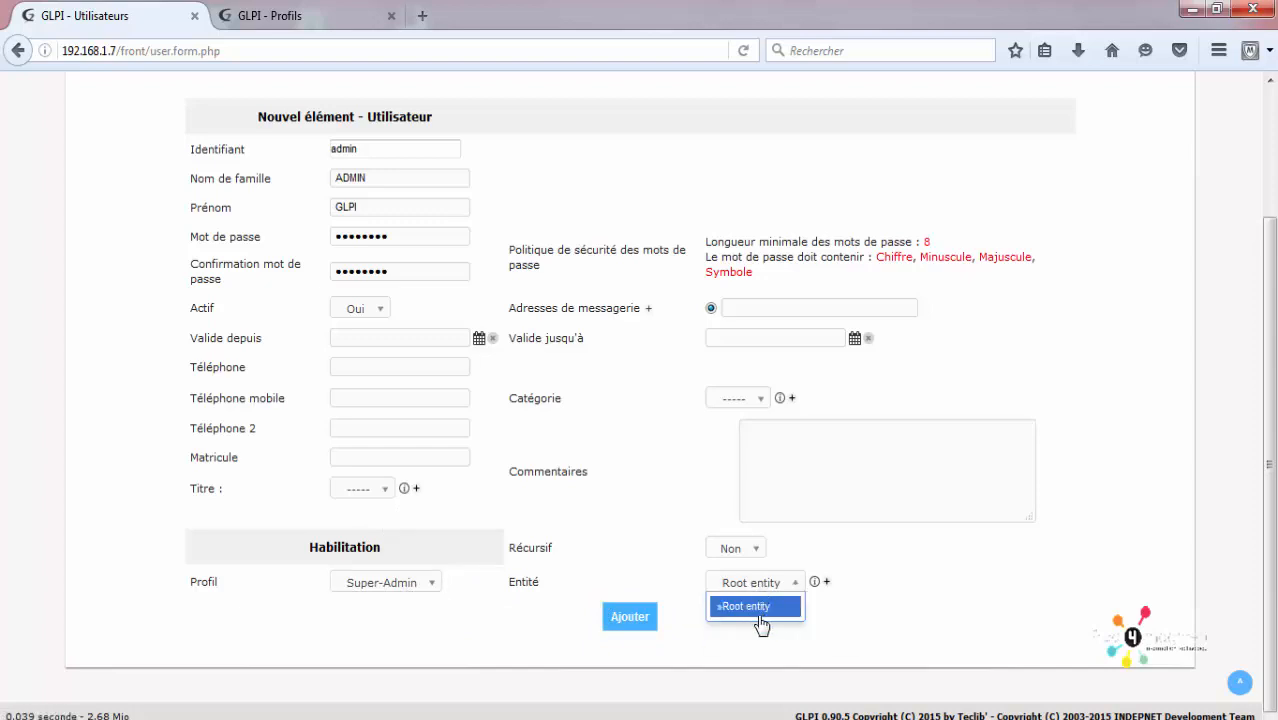
{"action": "left_click", "coordinate": [752, 608]}
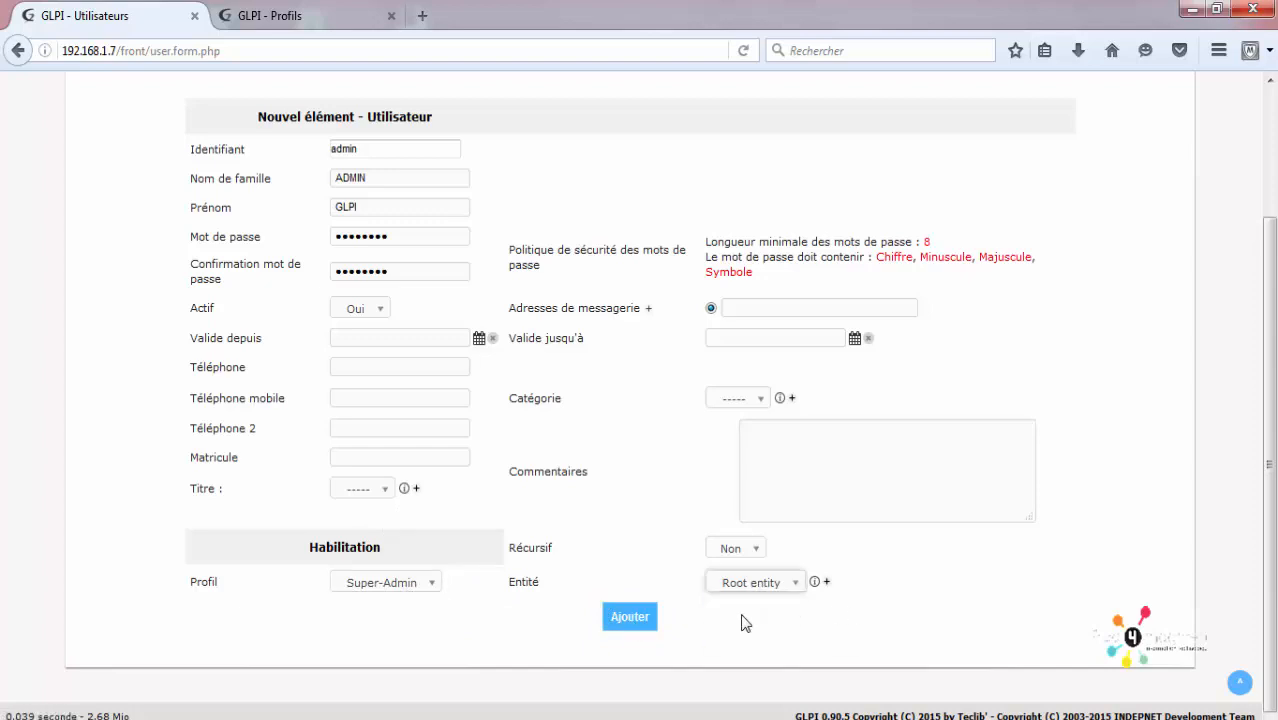
{"action": "left_click", "coordinate": [632, 618]}
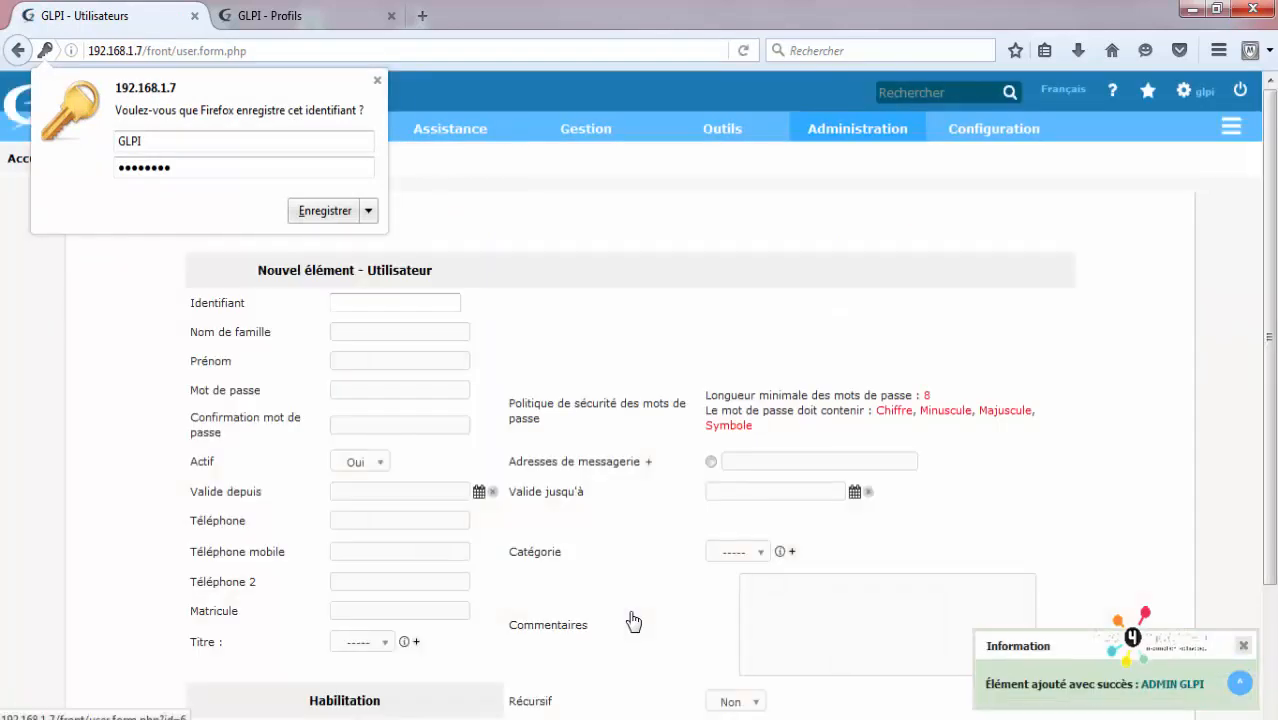
Step: Open the ADMIN GLPI record and view its Habilitations (Super-Admin, Root entity) and empty Groupes tabs
{"action": "left_click", "coordinate": [1180, 684]}
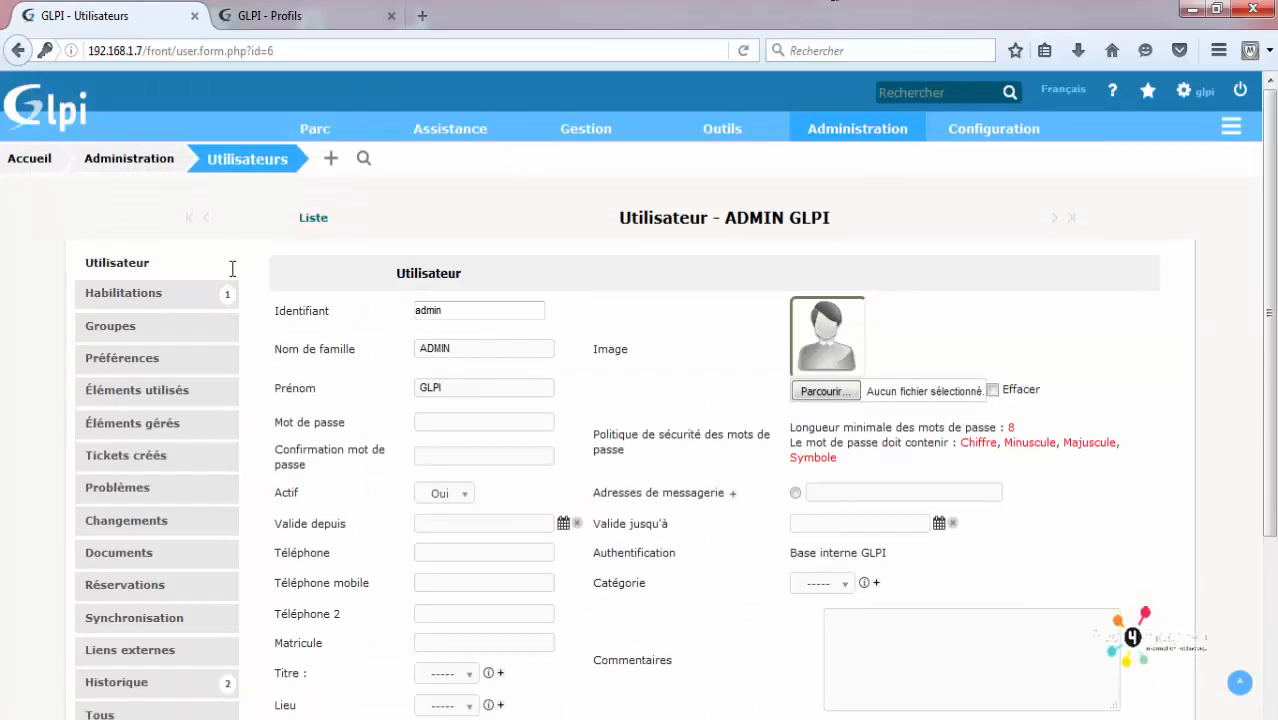
{"action": "scroll", "coordinate": [413, 552], "scroll_direction": "down", "scroll_amount": 3}
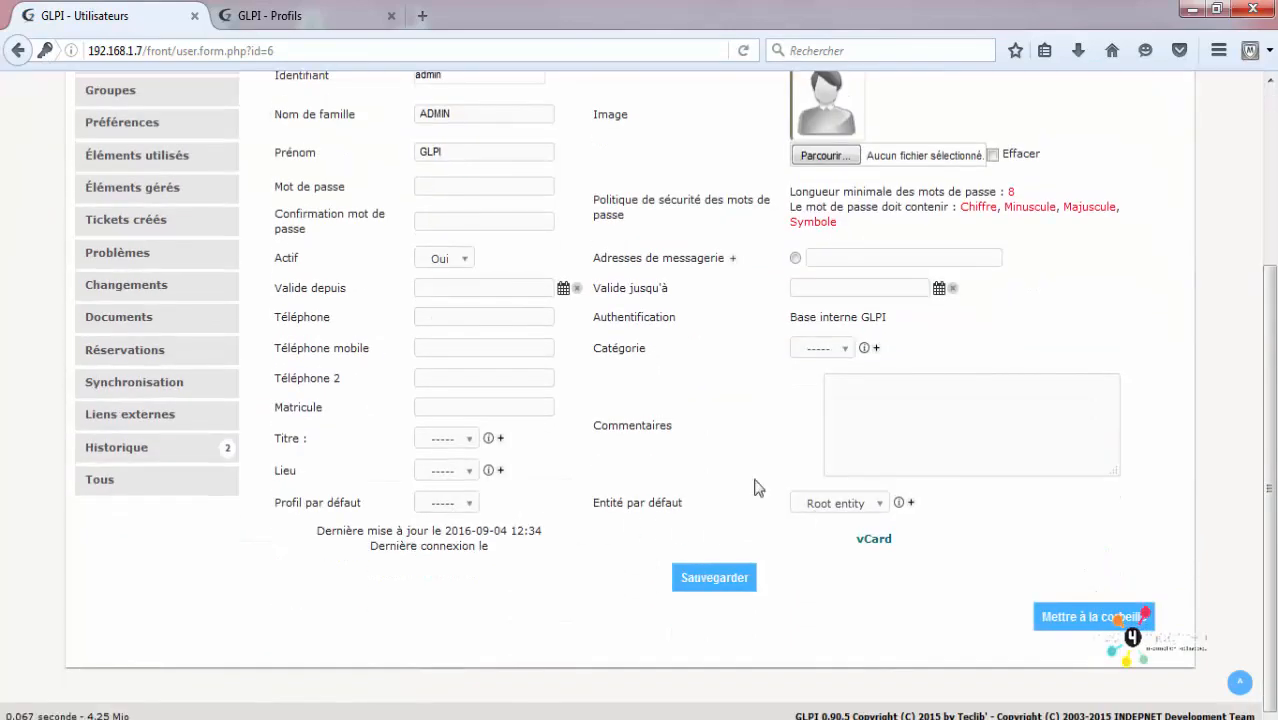
{"action": "scroll", "coordinate": [130, 140], "scroll_direction": "up", "scroll_amount": 3}
{"action": "left_click", "coordinate": [155, 165]}
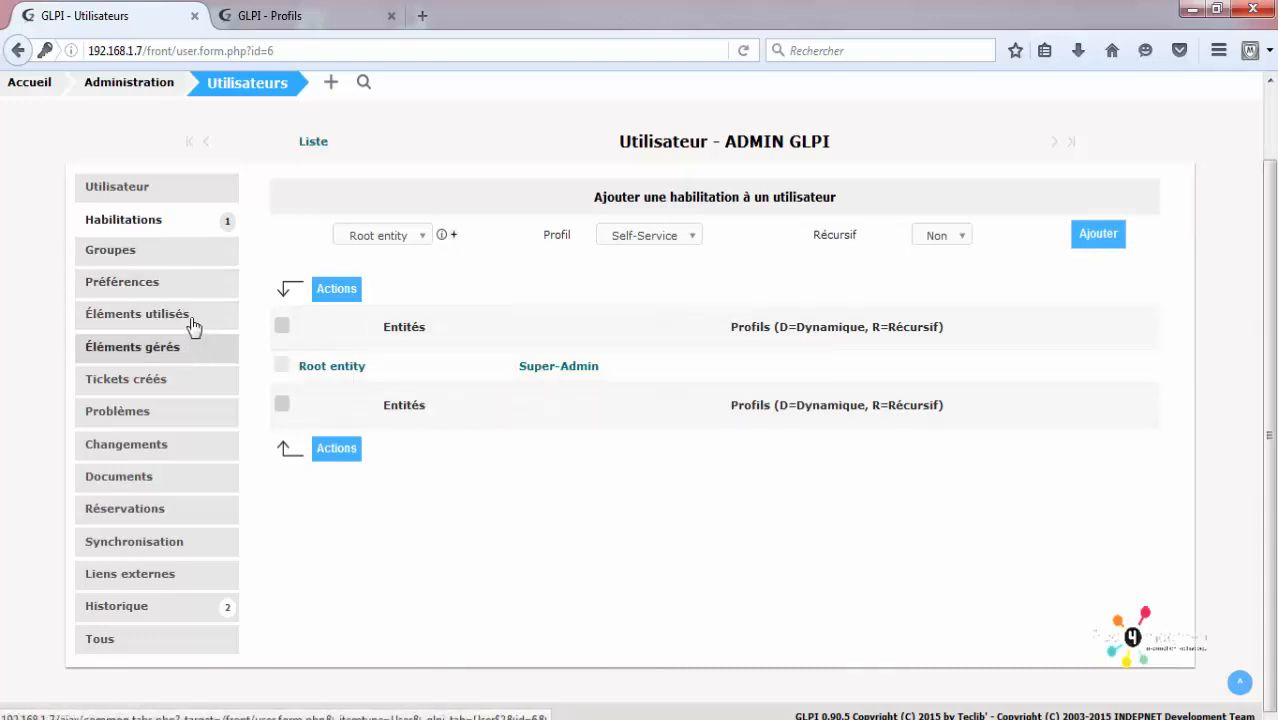
{"action": "left_click", "coordinate": [175, 255]}
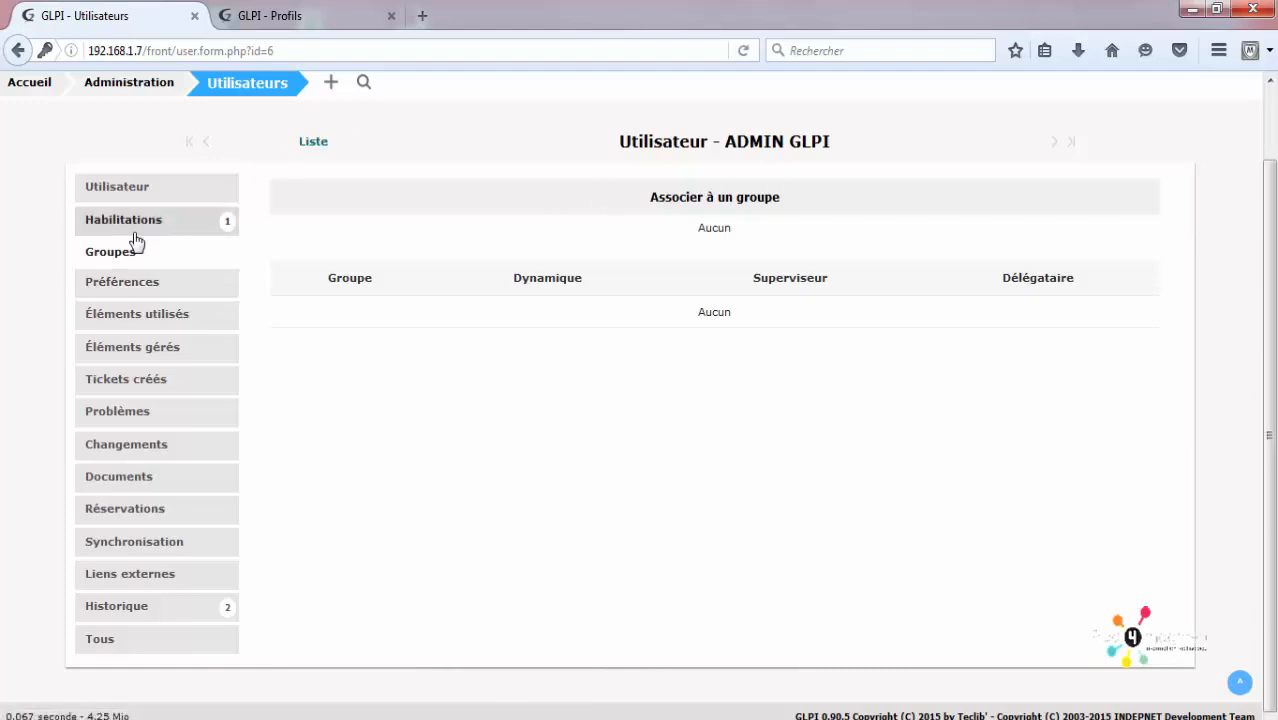
Step: Browse the Préférences tab (Français, 15 results per page), leaving the palette on Lightblue
{"action": "left_click", "coordinate": [146, 290]}
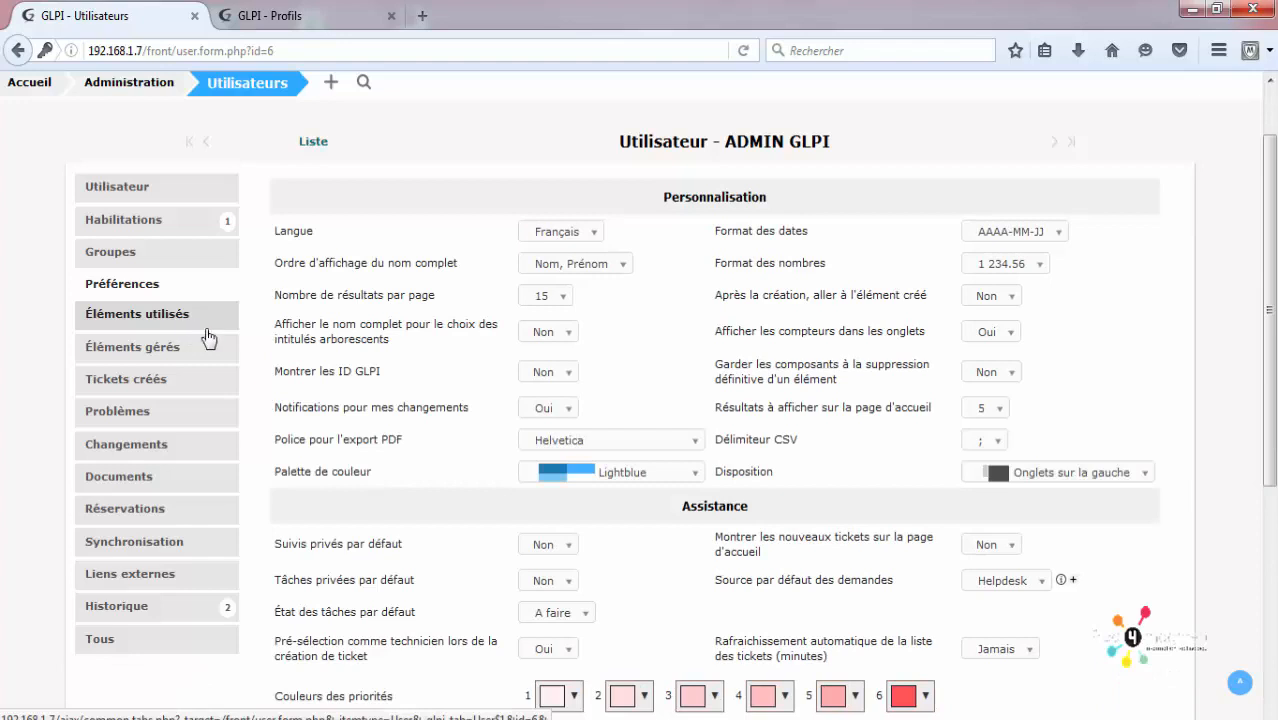
{"action": "scroll", "coordinate": [279, 337], "scroll_direction": "down", "scroll_amount": 2}
{"action": "scroll", "coordinate": [322, 333], "scroll_direction": "up", "scroll_amount": 2}
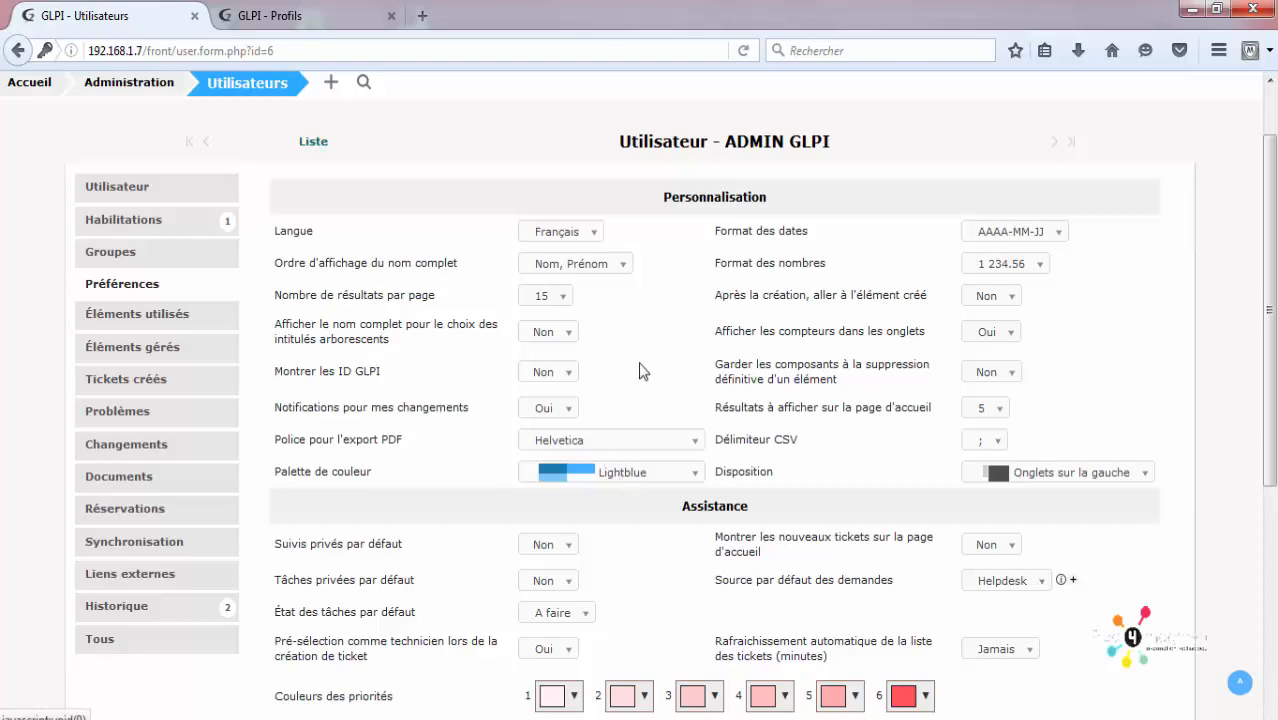
{"action": "scroll", "coordinate": [642, 370], "scroll_direction": "up", "scroll_amount": 2}
{"action": "scroll", "coordinate": [1087, 203], "scroll_direction": "down", "scroll_amount": 2}
{"action": "scroll", "coordinate": [1087, 203], "scroll_direction": "down", "scroll_amount": 5}
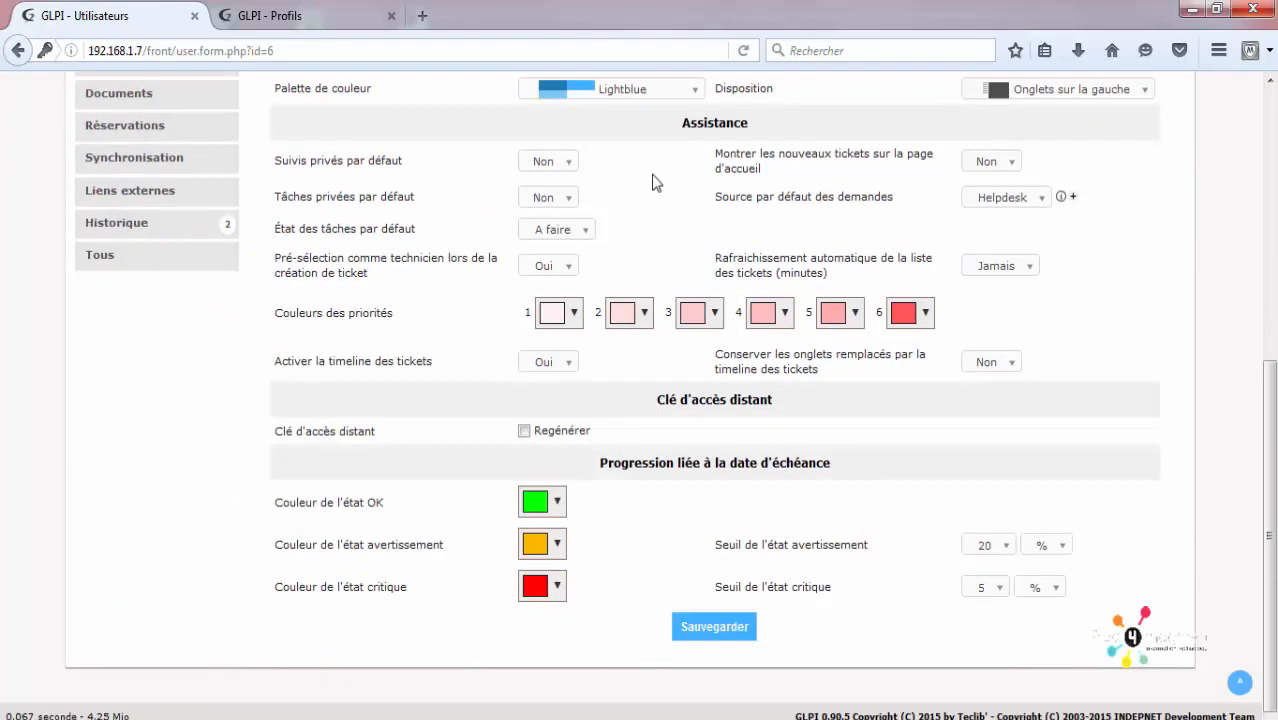
{"action": "left_click", "coordinate": [610, 90]}
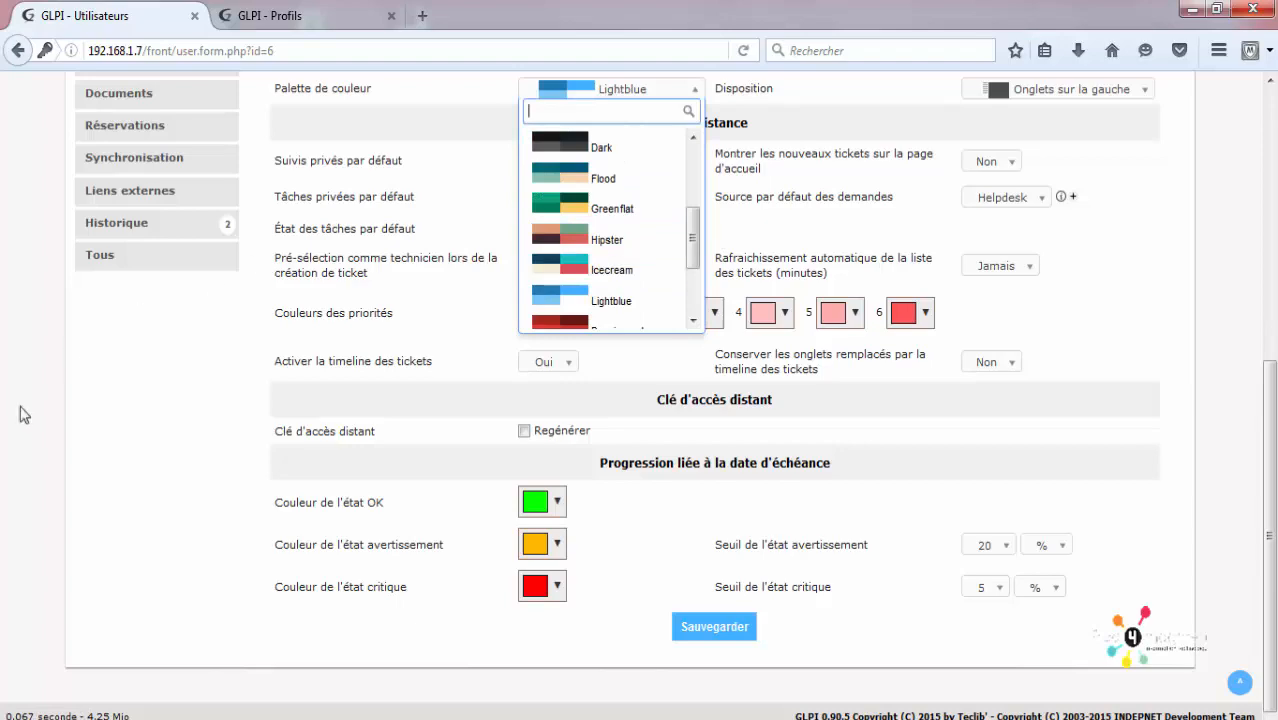
{"action": "left_click", "coordinate": [94, 404]}
{"action": "scroll", "coordinate": [91, 398], "scroll_direction": "up", "scroll_amount": 6}
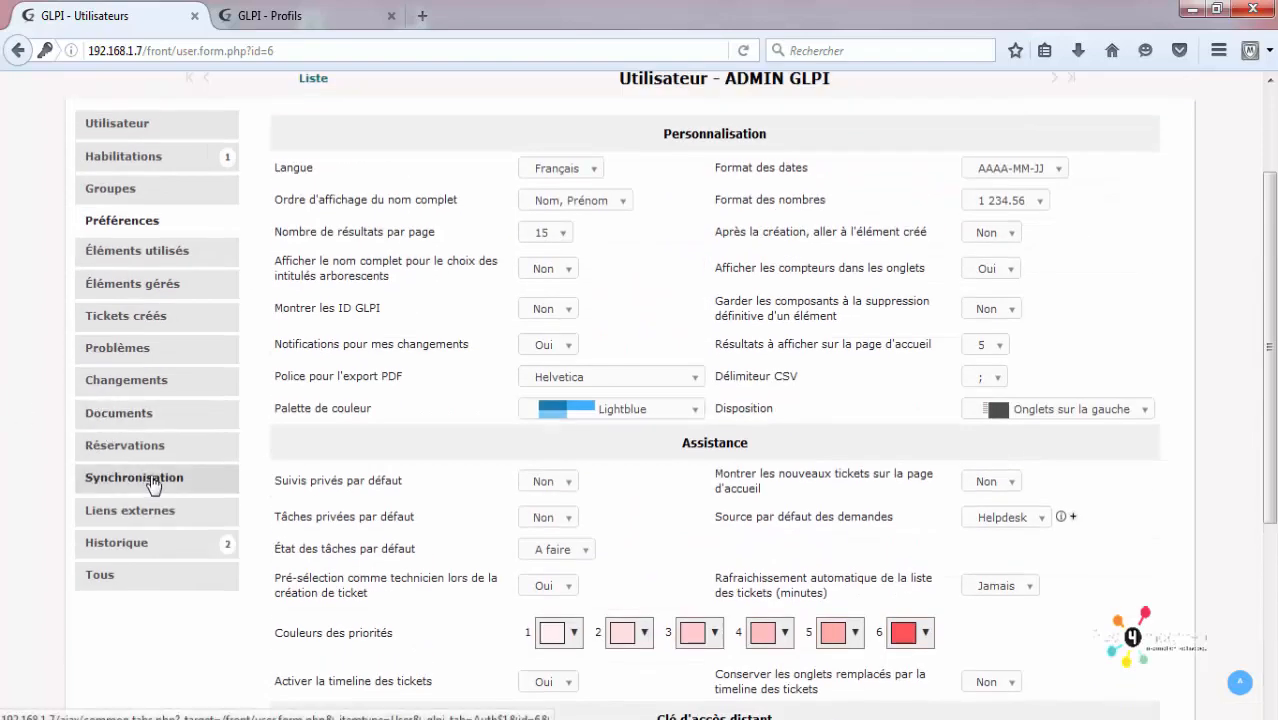
{"action": "left_click", "coordinate": [118, 480]}
Step: Check the authentication method unchanged, then view the empty Tickets créés and Réservations tabs
{"action": "left_click", "coordinate": [729, 257]}
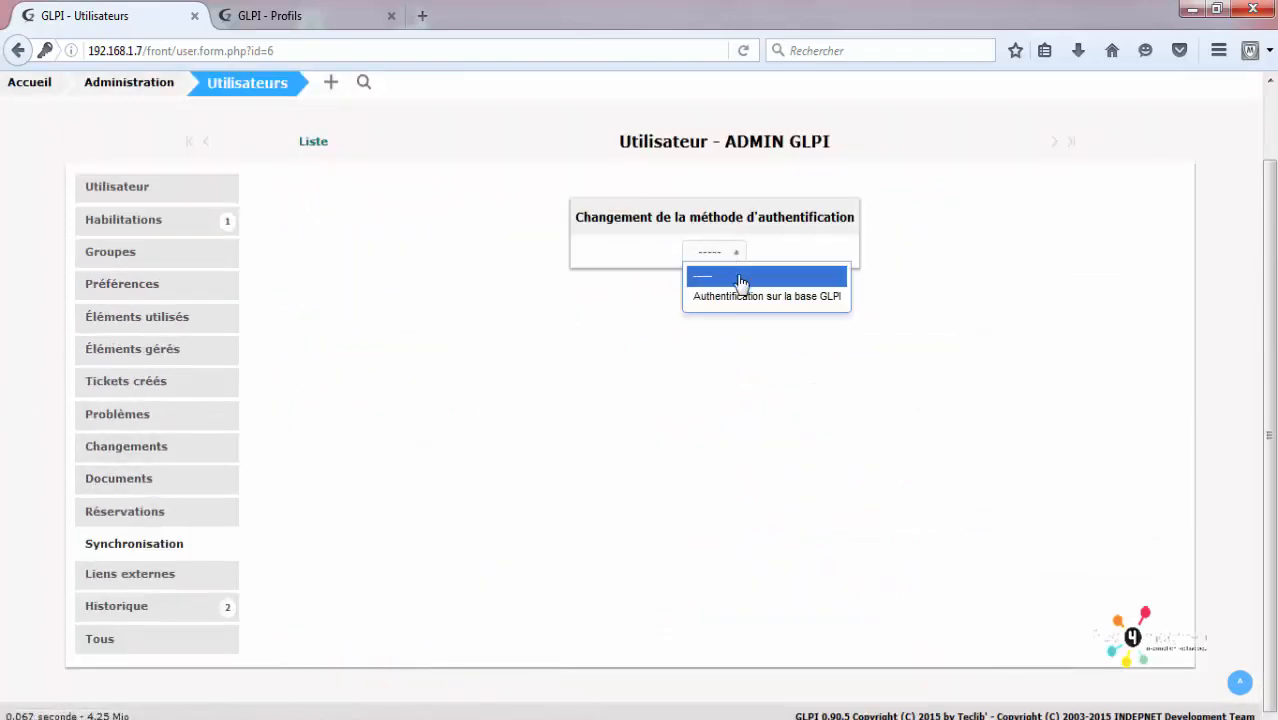
{"action": "left_click", "coordinate": [698, 368]}
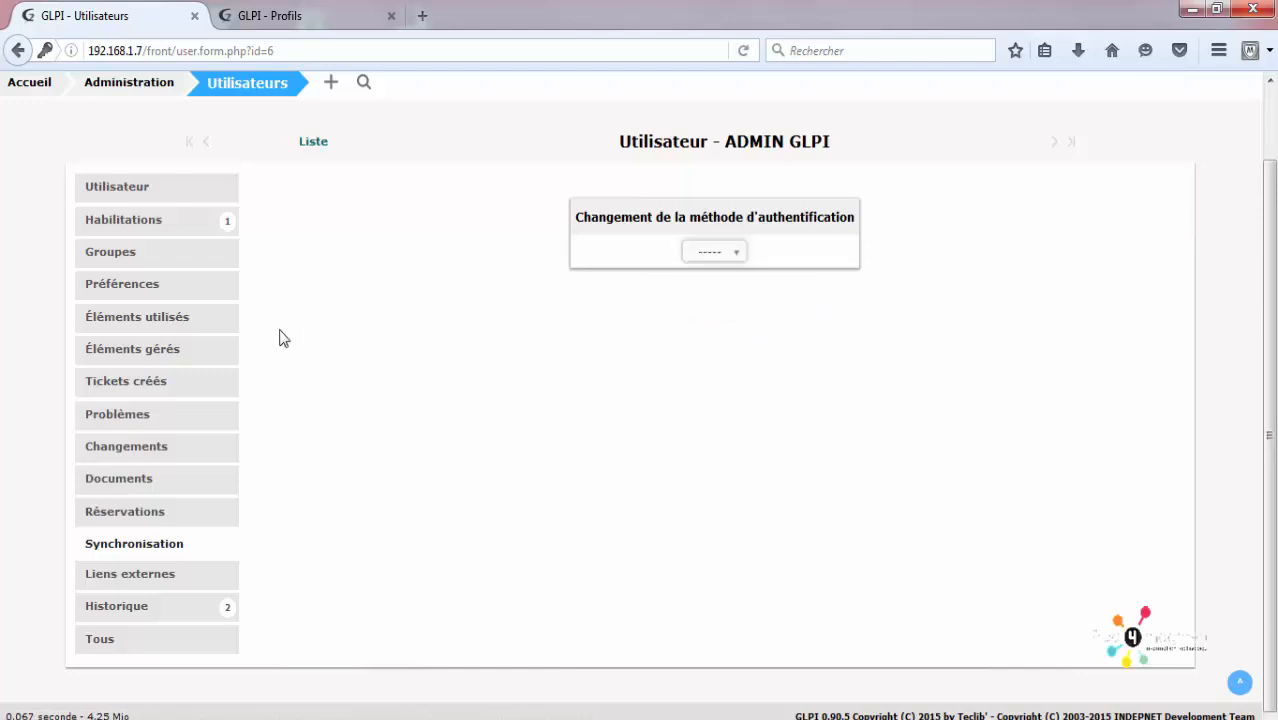
{"action": "left_click", "coordinate": [155, 390]}
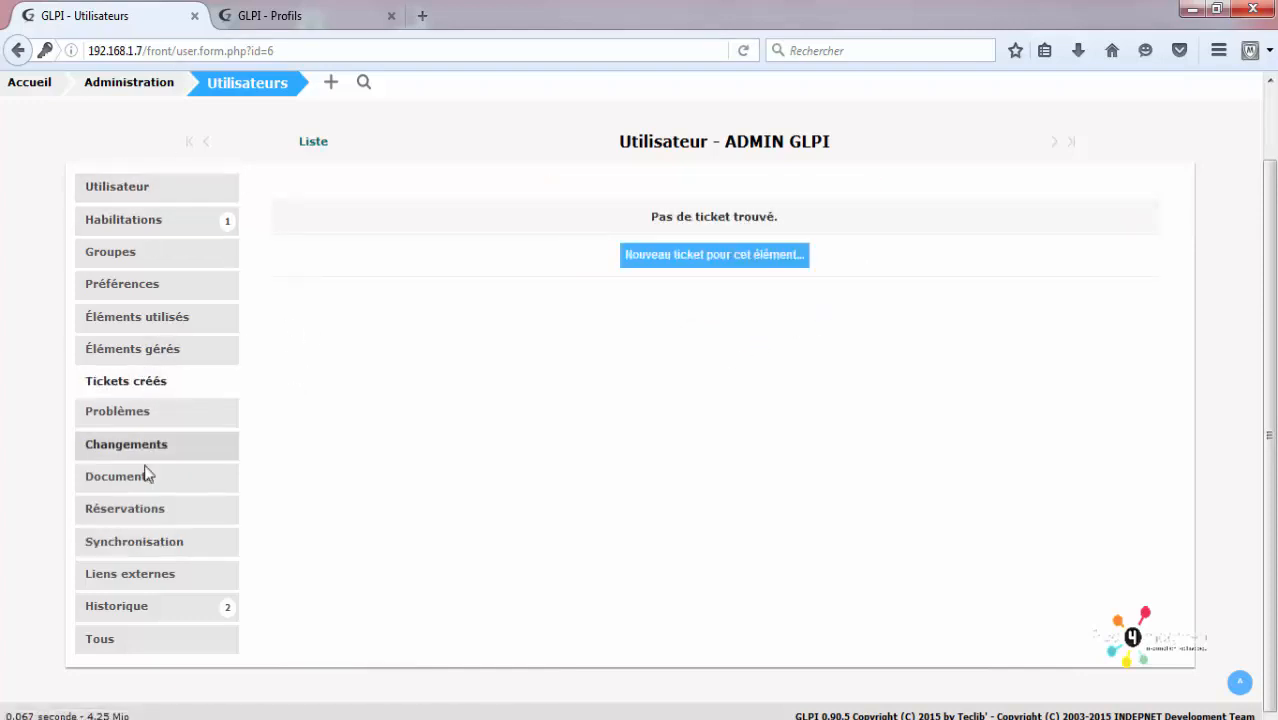
{"action": "scroll", "coordinate": [415, 267], "scroll_direction": "up", "scroll_amount": 2}
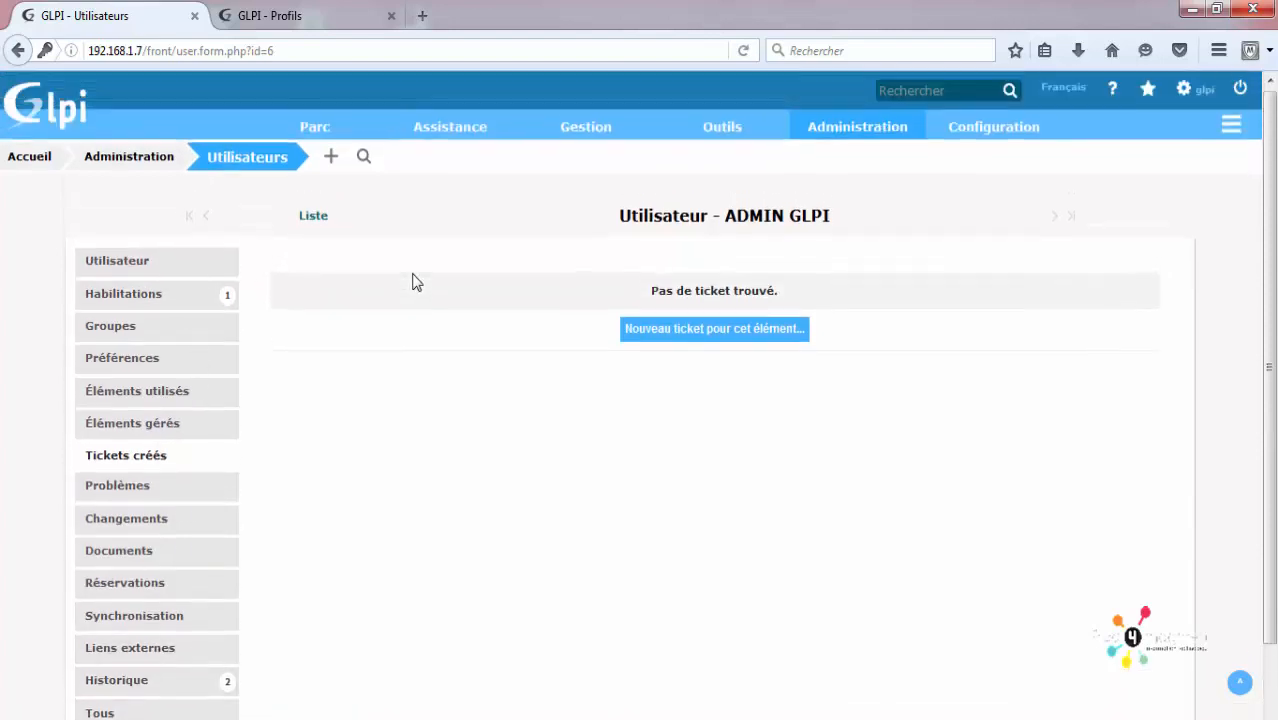
{"action": "scroll", "coordinate": [207, 287], "scroll_direction": "down", "scroll_amount": 2}
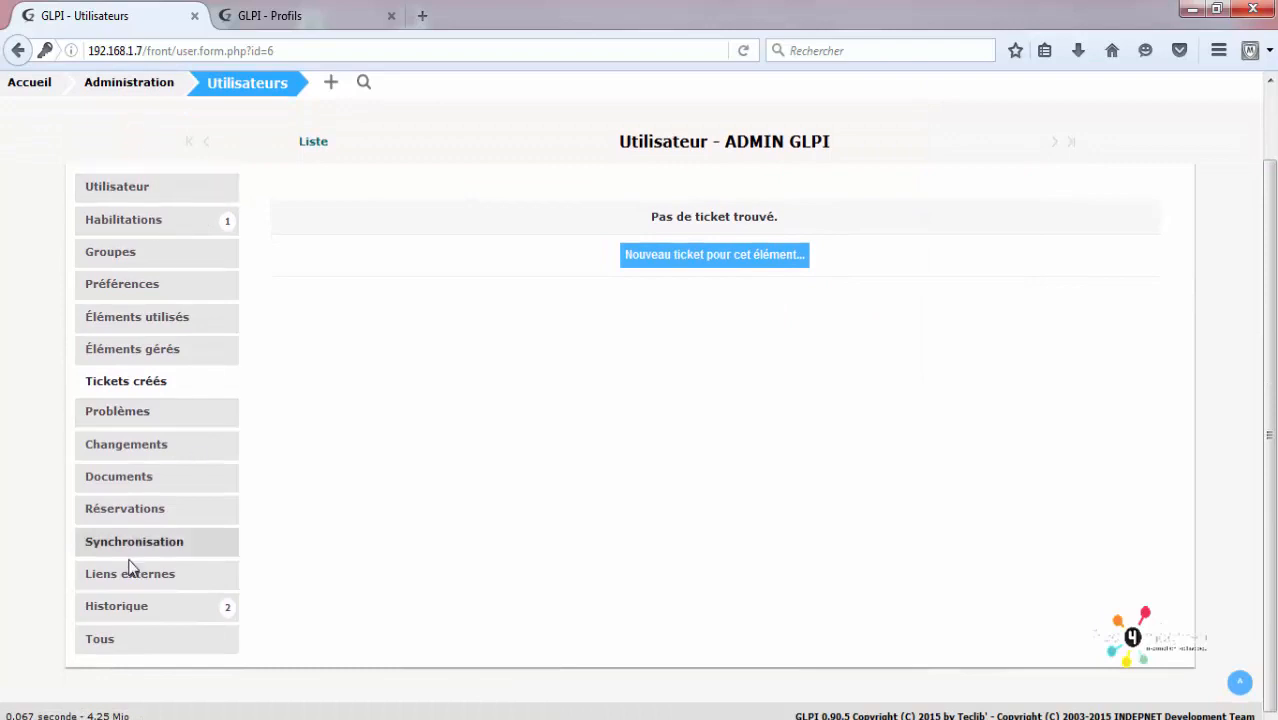
{"action": "left_click", "coordinate": [88, 514]}
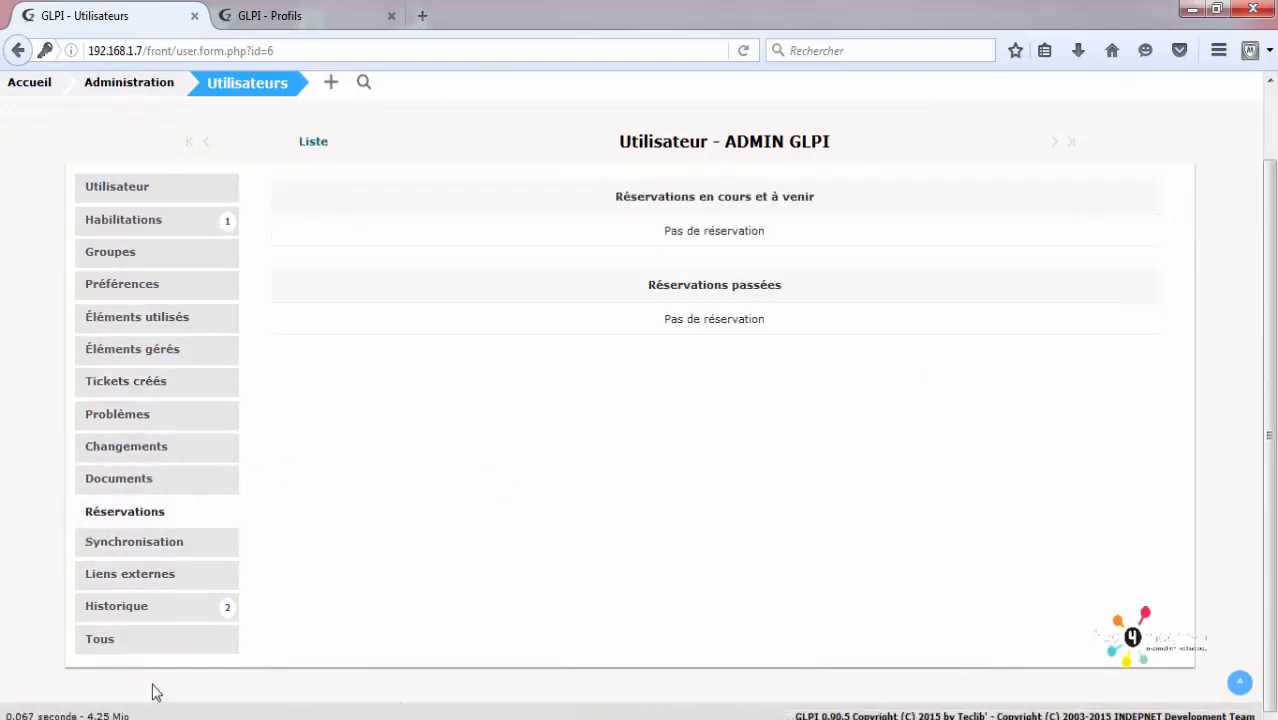
{"action": "scroll", "coordinate": [297, 594], "scroll_direction": "up", "scroll_amount": 2}
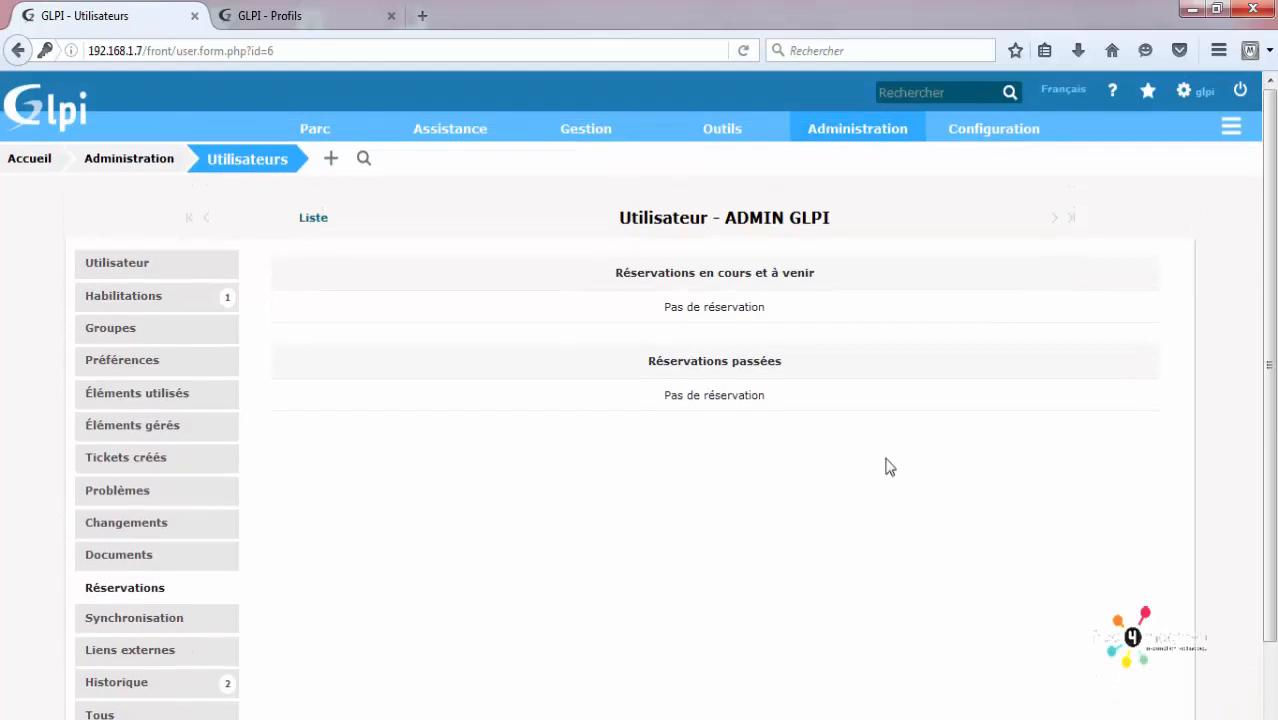
Step: Log out and sign back in with the new admin user's login and password, dismissing Firefox's save-login prompt
{"action": "left_click", "coordinate": [1238, 91]}
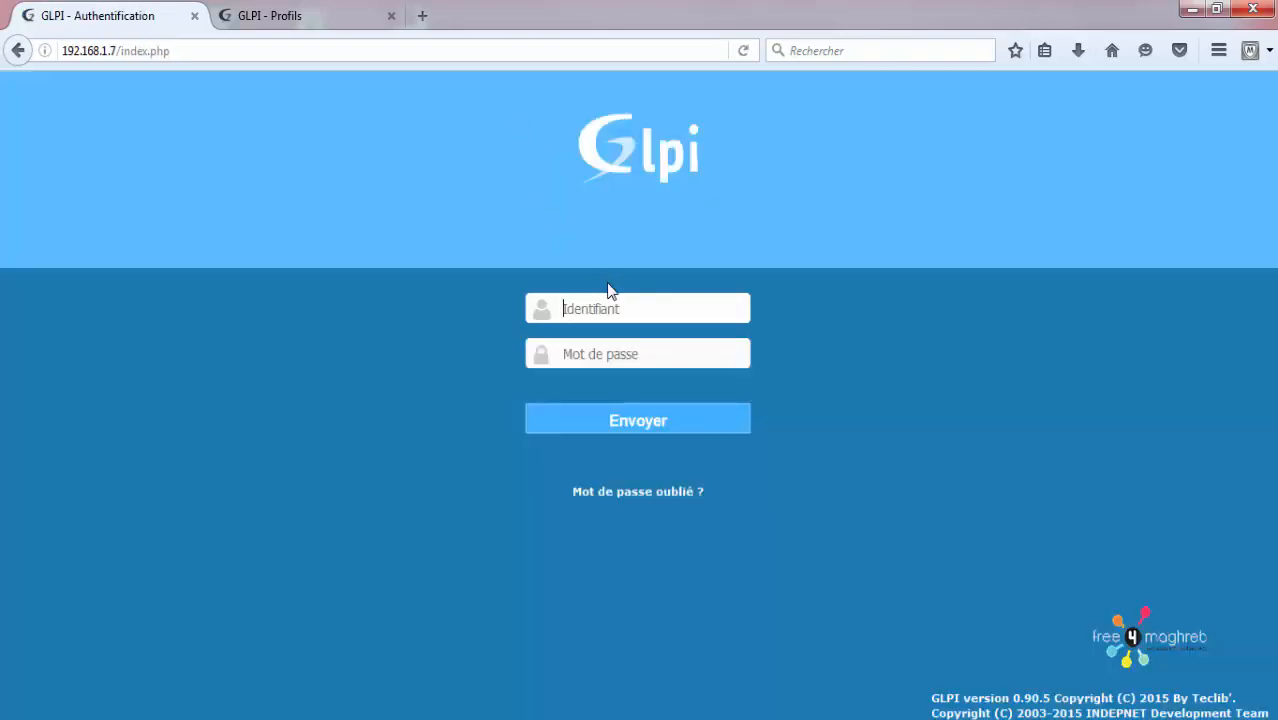
{"action": "type", "text": "ag"}
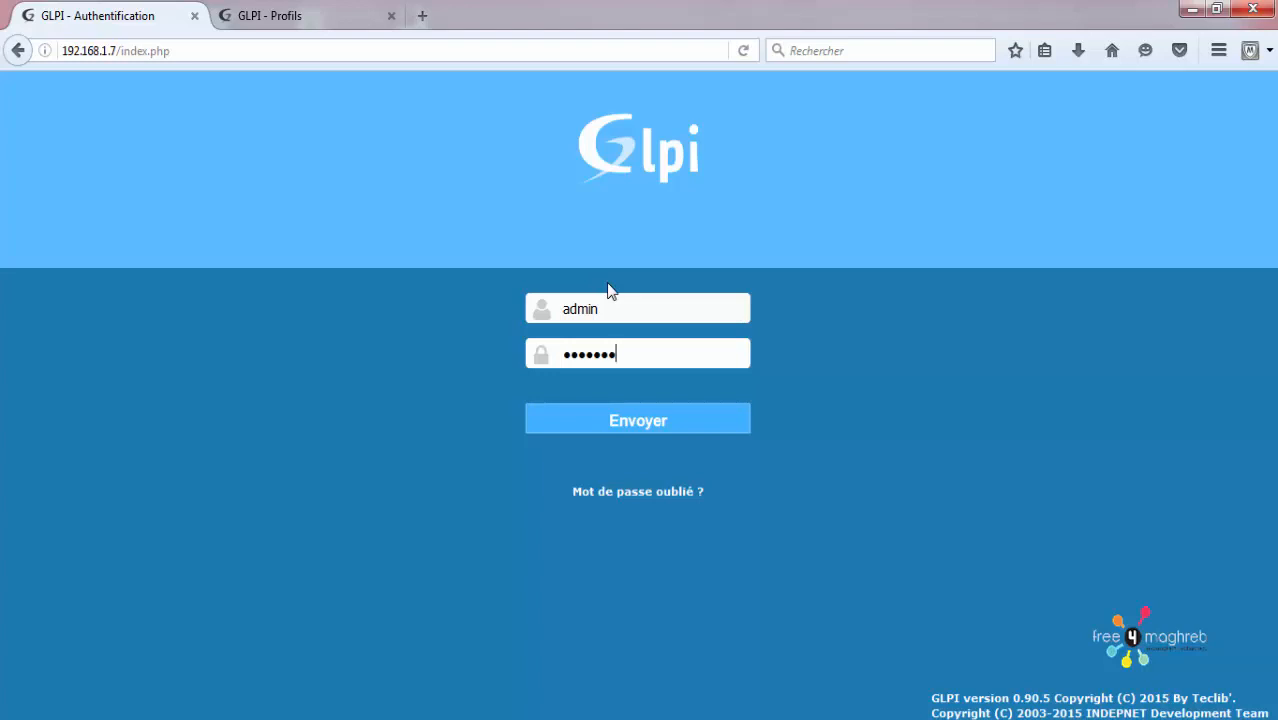
{"action": "left_click", "coordinate": [638, 426]}
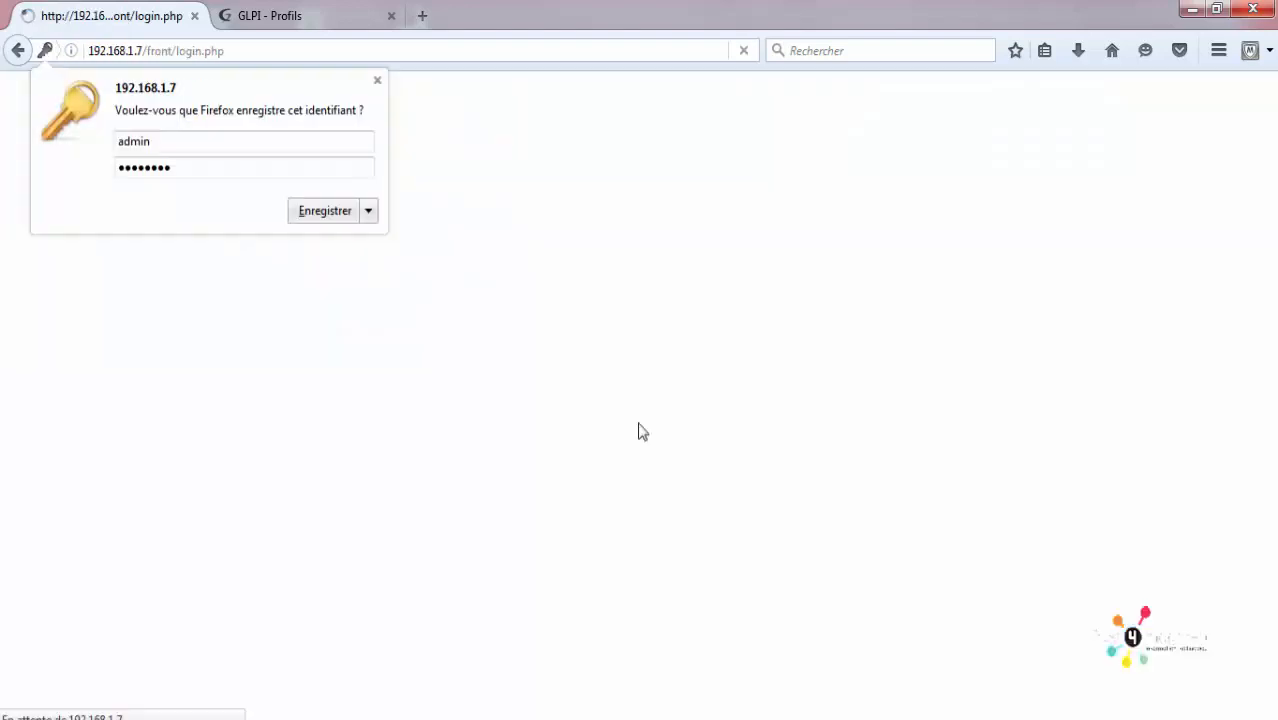
{"action": "left_click", "coordinate": [377, 80]}
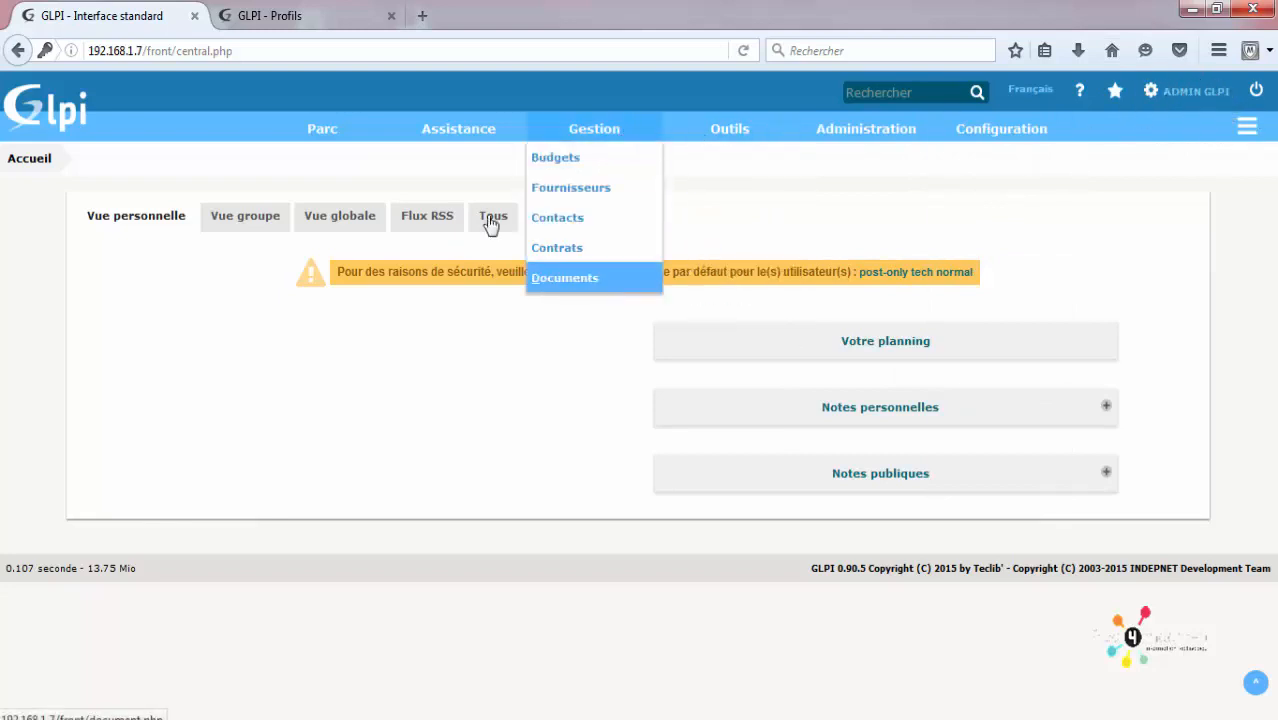
Step: Open the 'admin' account's user form from Administration > Utilisateurs
{"action": "mouse_move", "coordinate": [473, 146]}
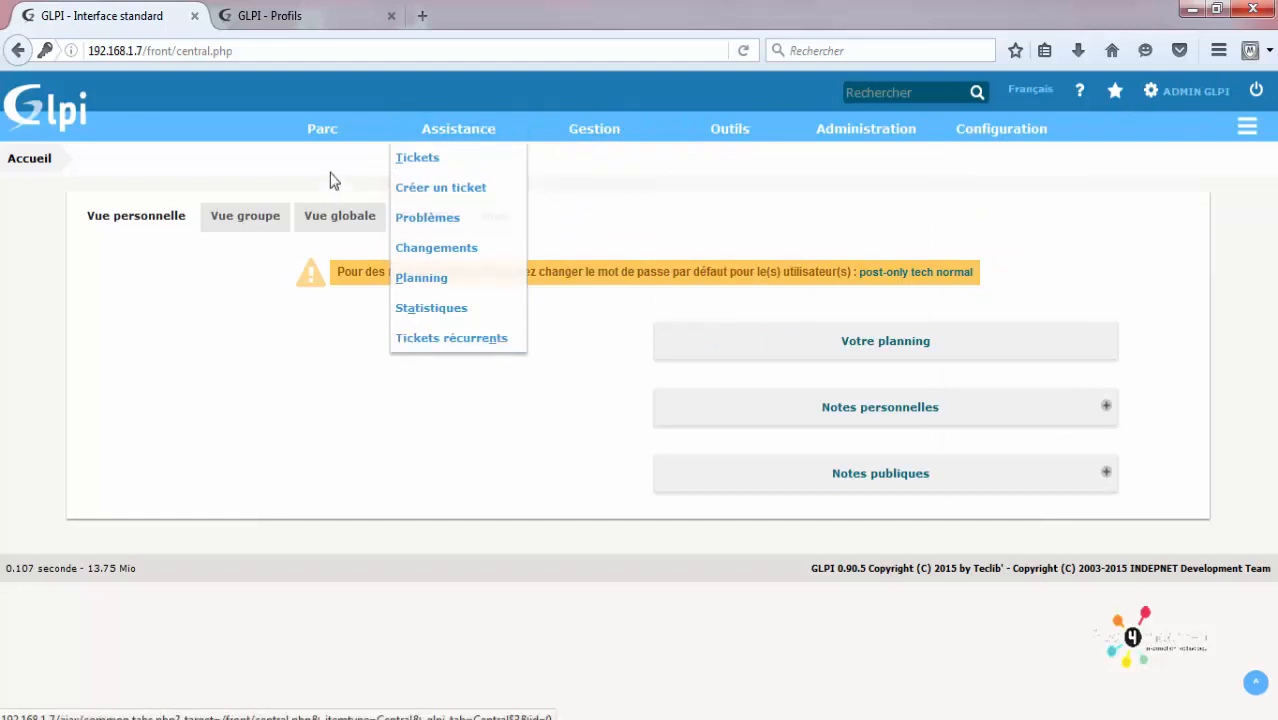
{"action": "mouse_move", "coordinate": [330, 136]}
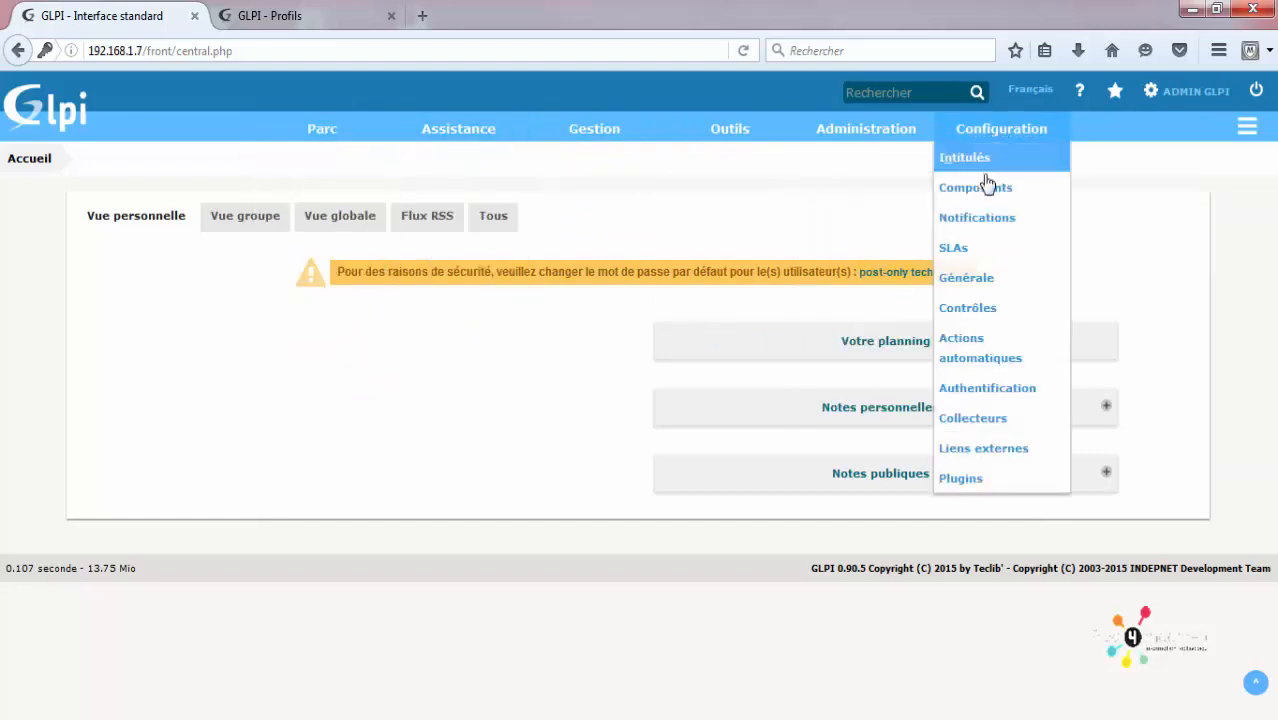
{"action": "left_click", "coordinate": [879, 162]}
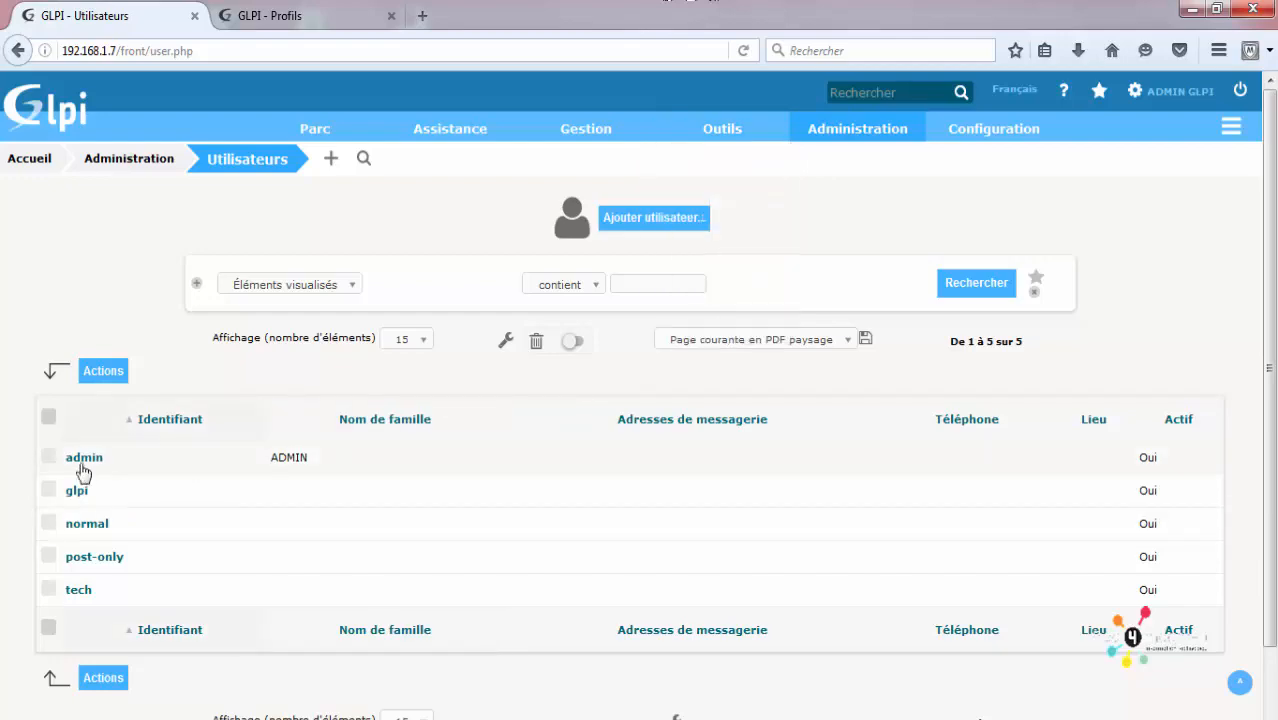
{"action": "left_click", "coordinate": [83, 466]}
{"action": "scroll", "coordinate": [285, 437], "scroll_direction": "down", "scroll_amount": 4}
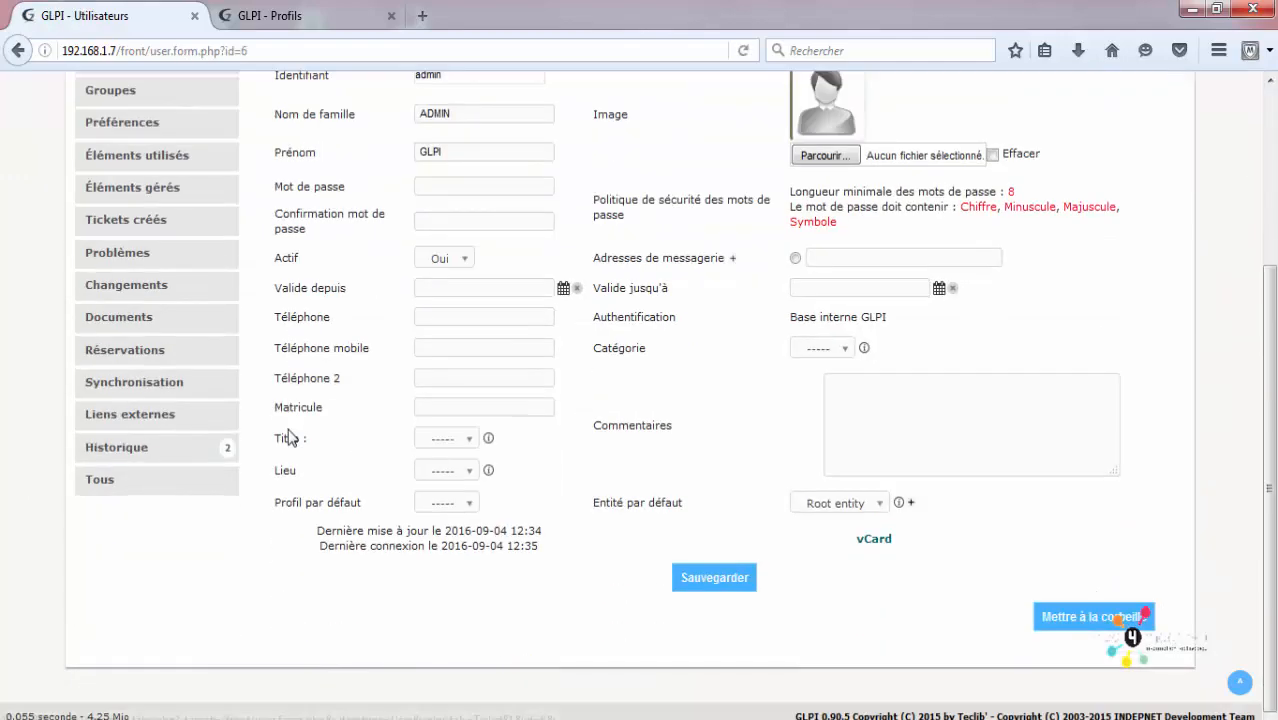
{"action": "scroll", "coordinate": [684, 400], "scroll_direction": "up", "scroll_amount": 2}
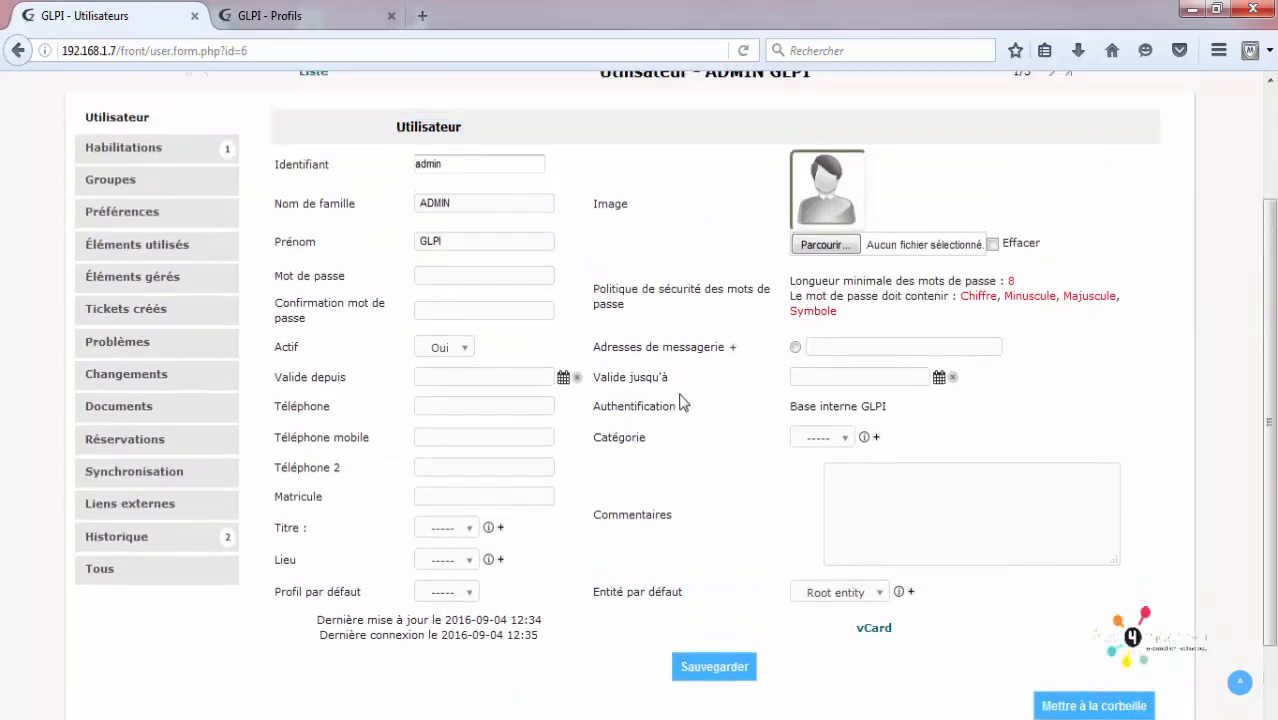
Step: In the Habilitations tab, add the Self-Service profile on Root entity to ADMIN GLPI
{"action": "left_click", "coordinate": [160, 170]}
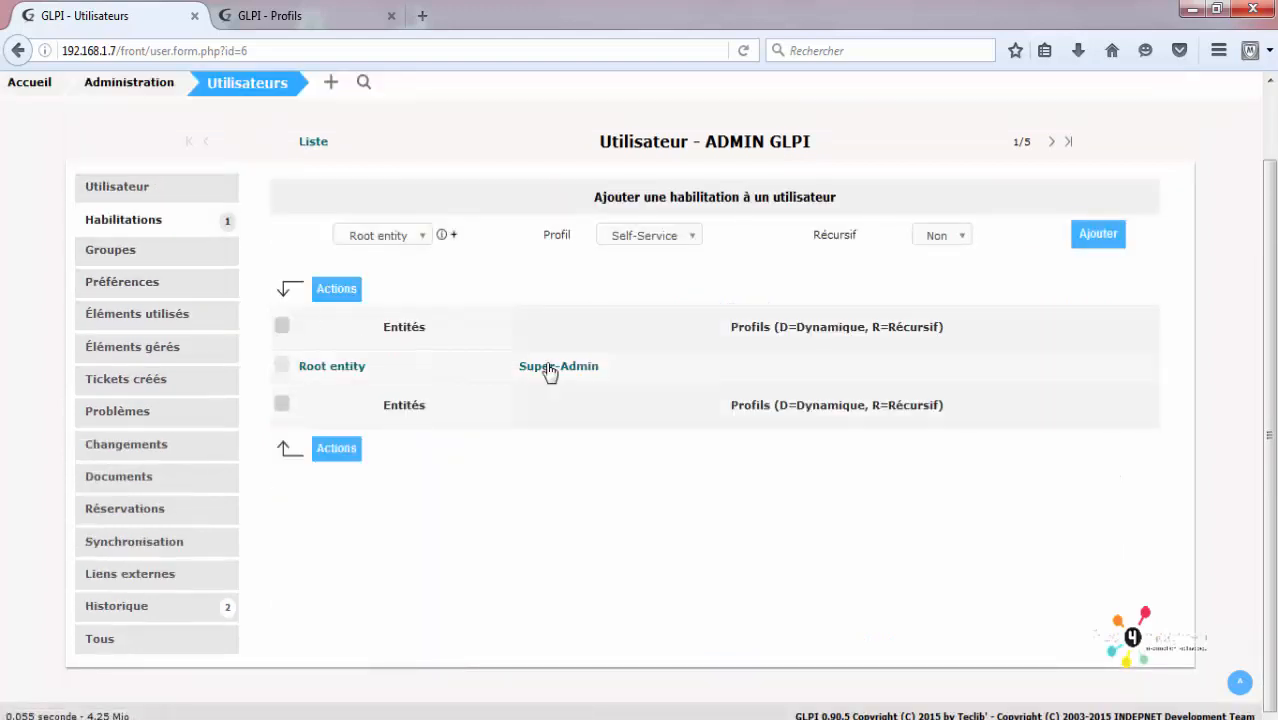
{"action": "left_click", "coordinate": [665, 237]}
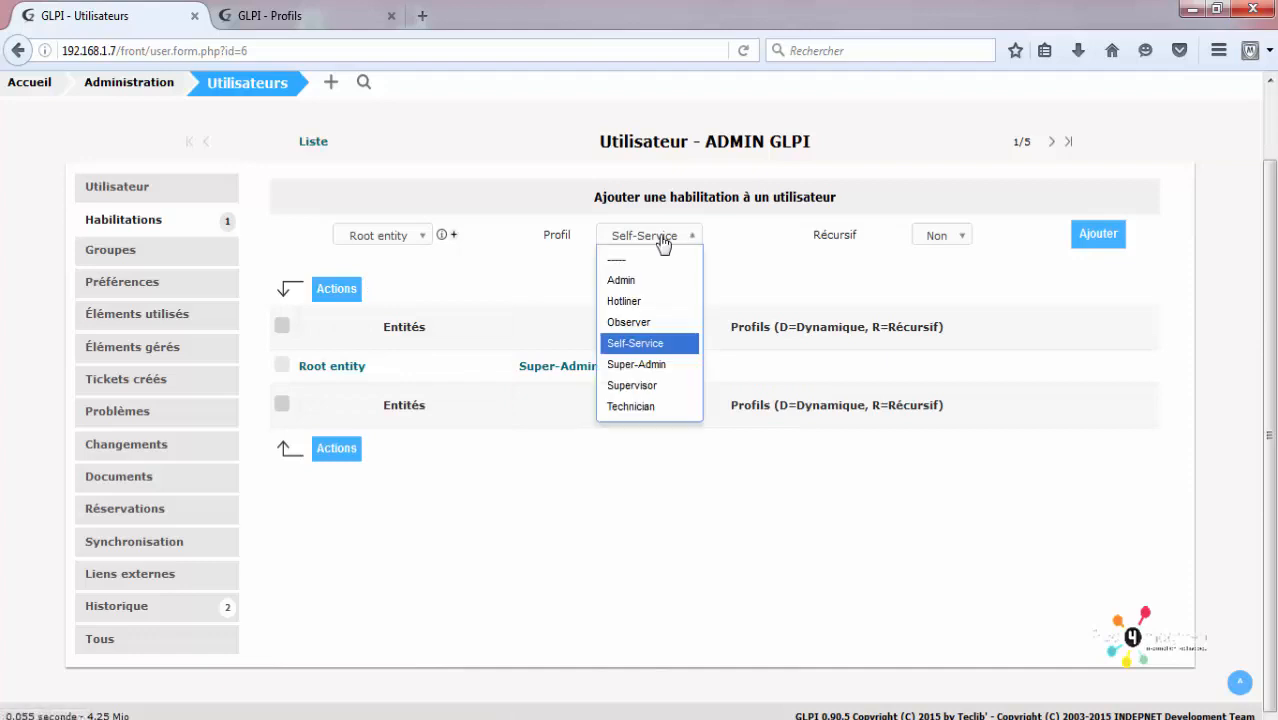
{"action": "left_click", "coordinate": [635, 345]}
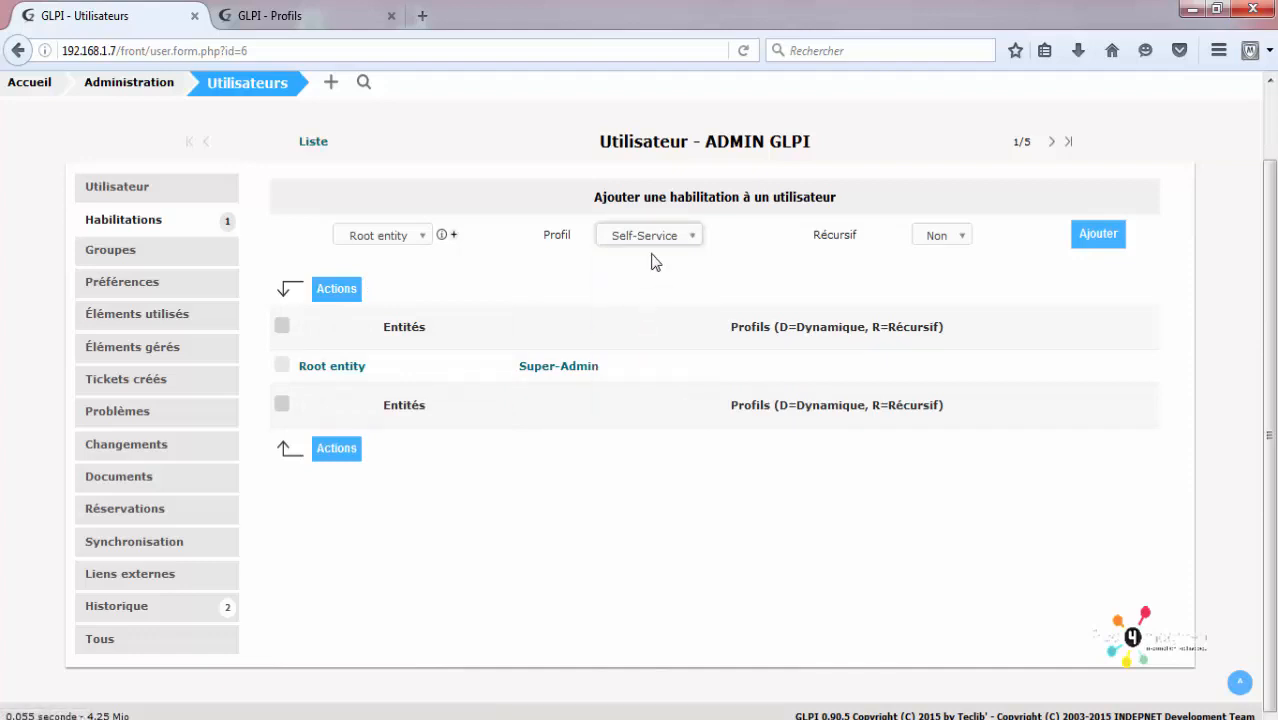
{"action": "left_click", "coordinate": [652, 237]}
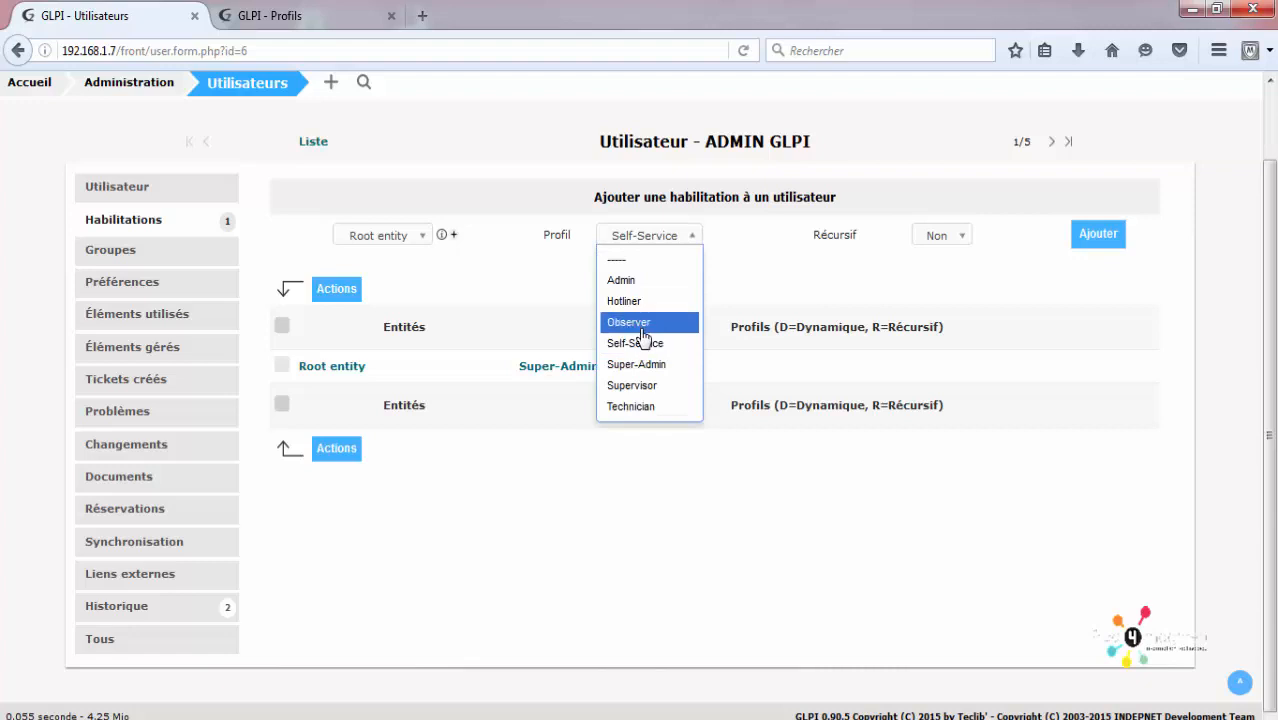
{"action": "left_click", "coordinate": [643, 342]}
{"action": "left_click", "coordinate": [1100, 240]}
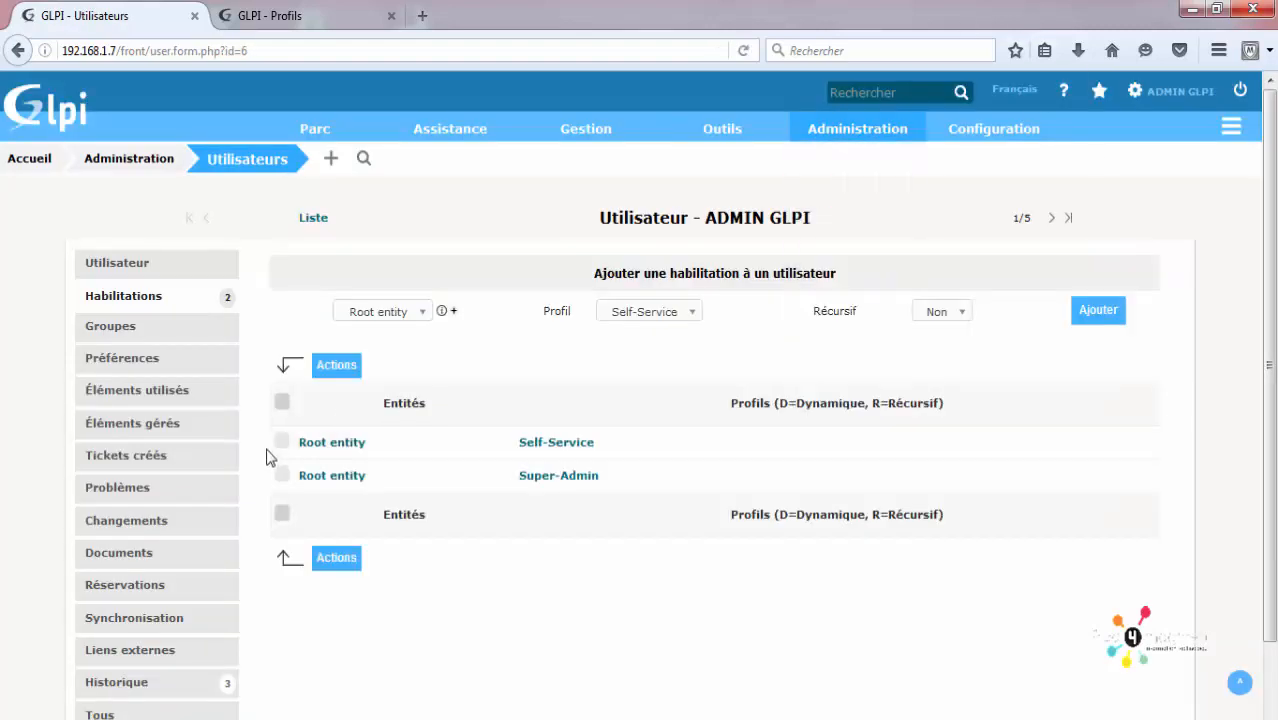
Step: Permanently delete the marked Self-Service authorization through the bulk Actions menu
{"action": "left_click", "coordinate": [282, 442]}
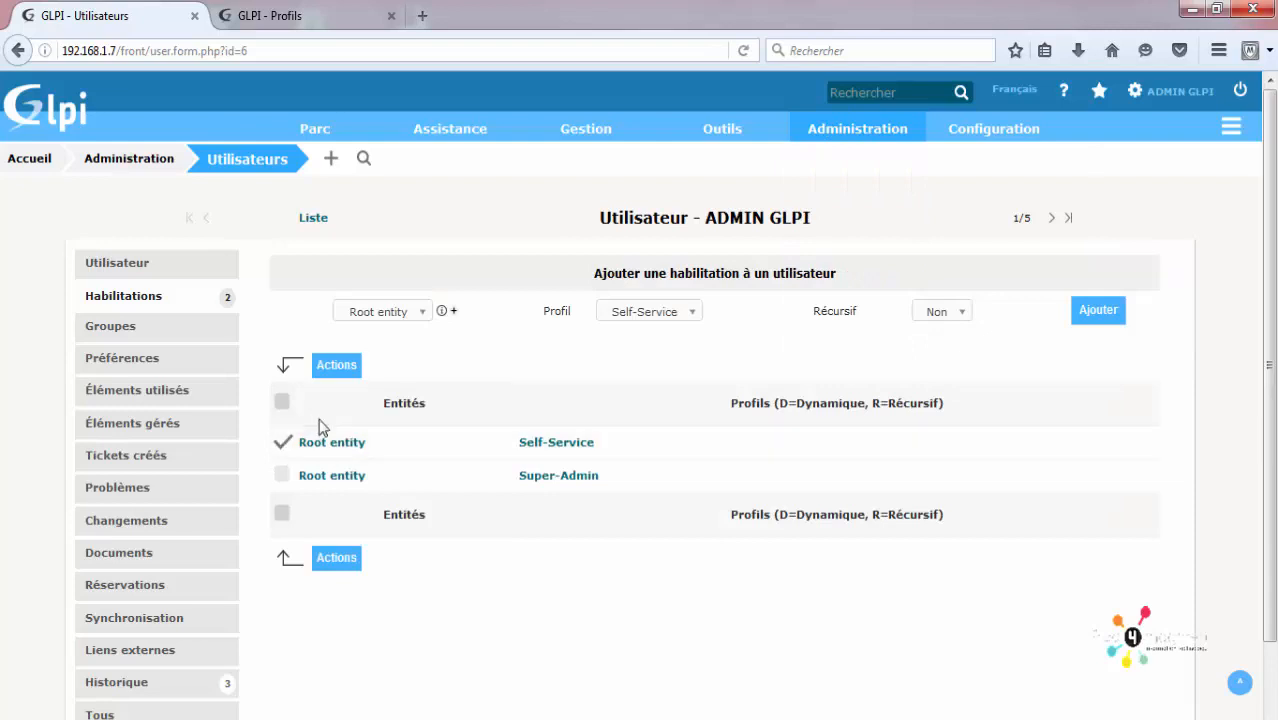
{"action": "left_click", "coordinate": [350, 368]}
{"action": "left_click", "coordinate": [650, 272]}
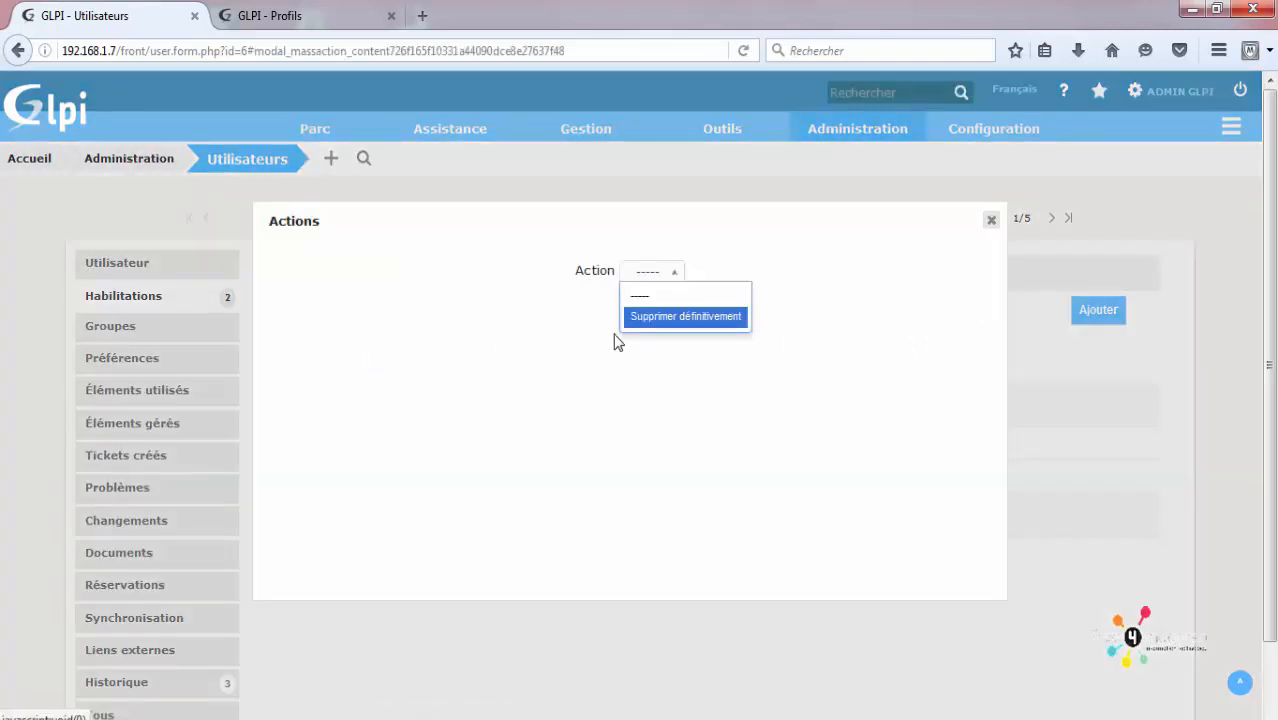
{"action": "left_click", "coordinate": [652, 317]}
{"action": "left_click", "coordinate": [644, 320]}
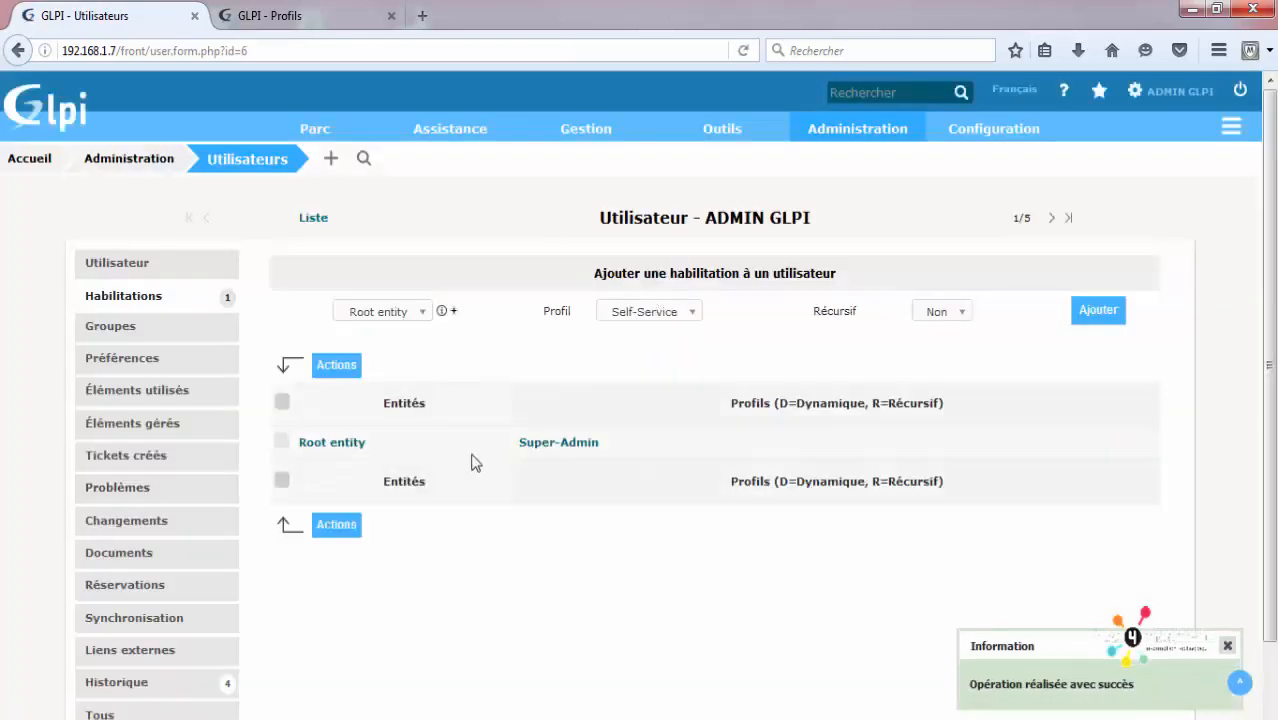
Step: Cancel the pending Super-Admin action and re-add the Self-Service authorization on Root entity
{"action": "left_click", "coordinate": [281, 446]}
{"action": "left_click", "coordinate": [336, 365]}
{"action": "left_click", "coordinate": [646, 274]}
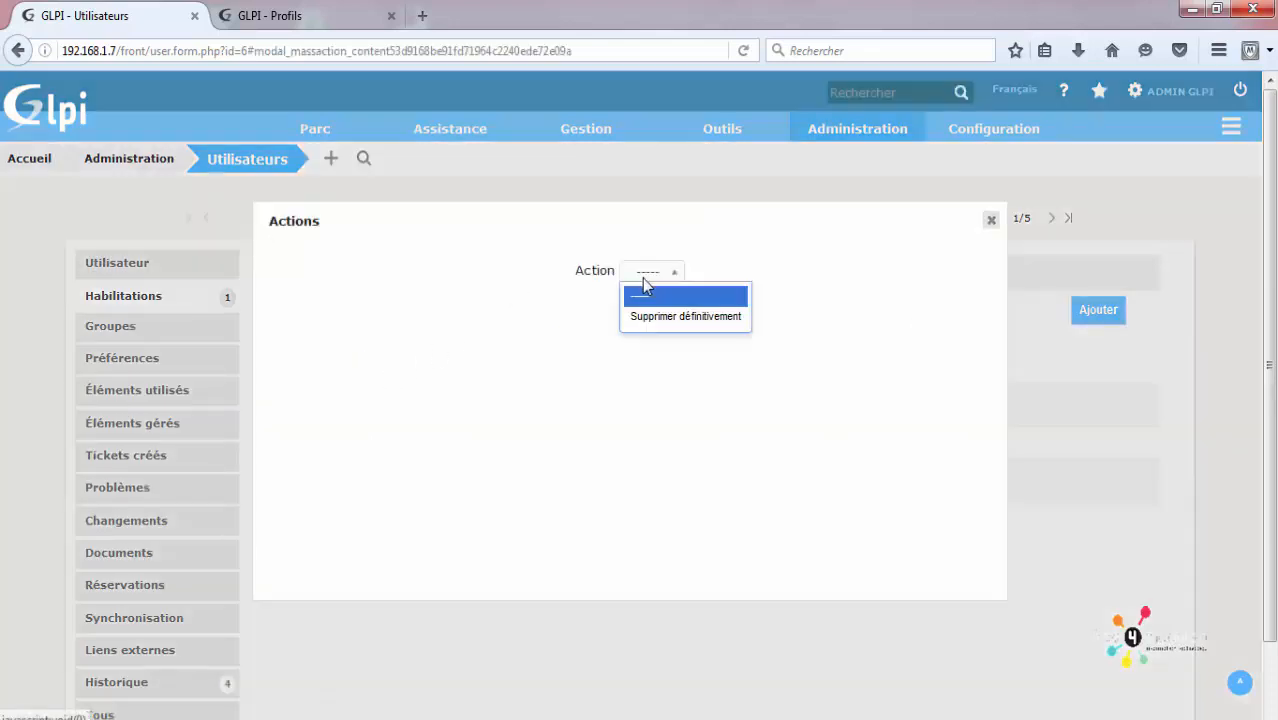
{"action": "left_click", "coordinate": [991, 219]}
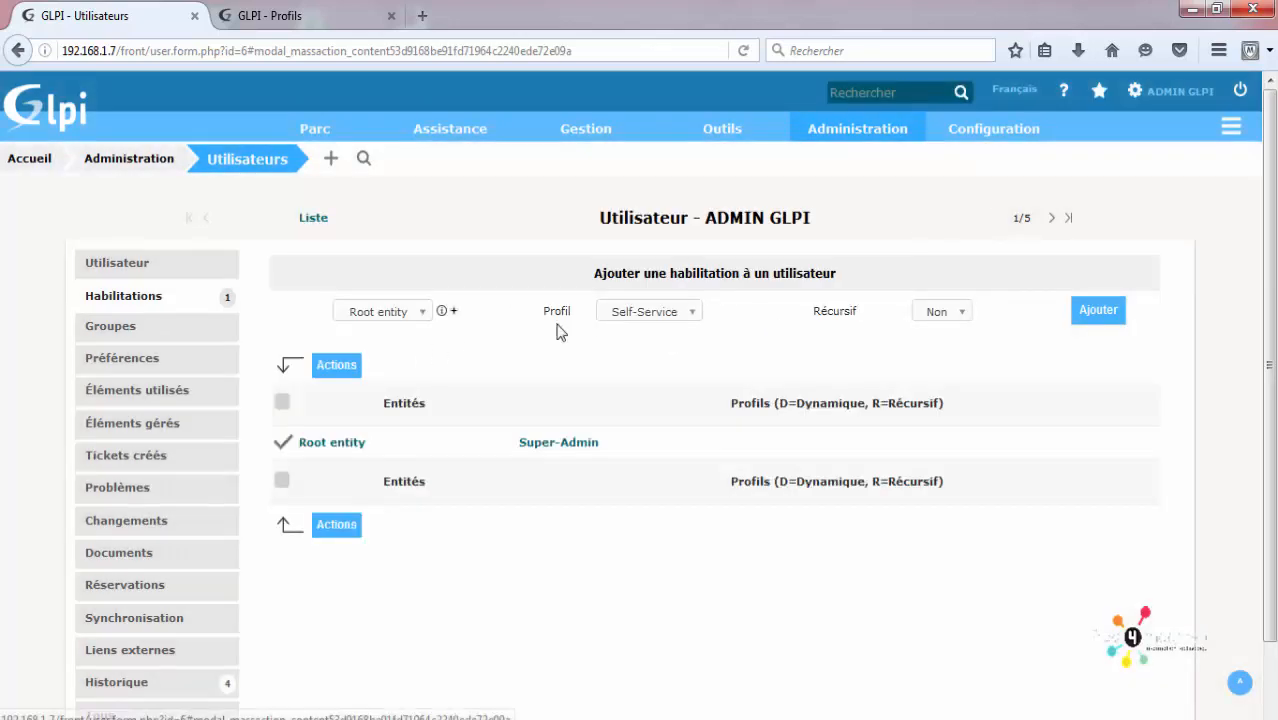
{"action": "left_click", "coordinate": [281, 443]}
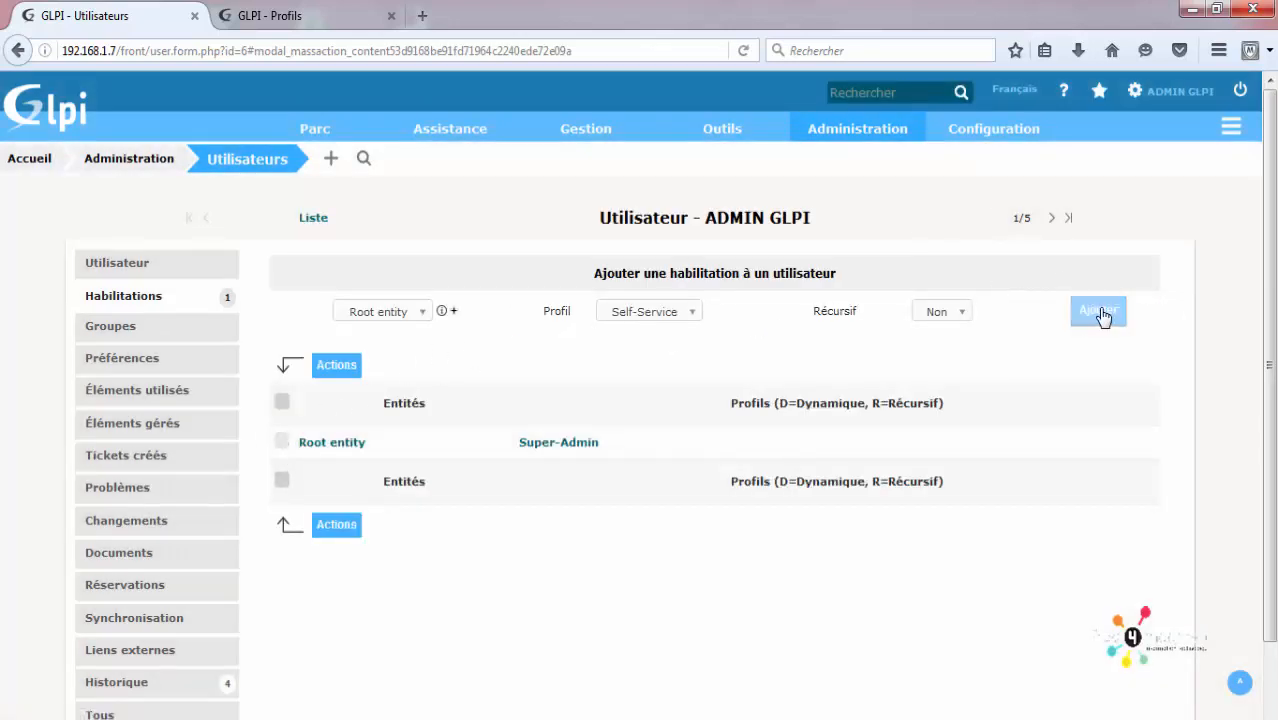
{"action": "left_click", "coordinate": [1100, 312]}
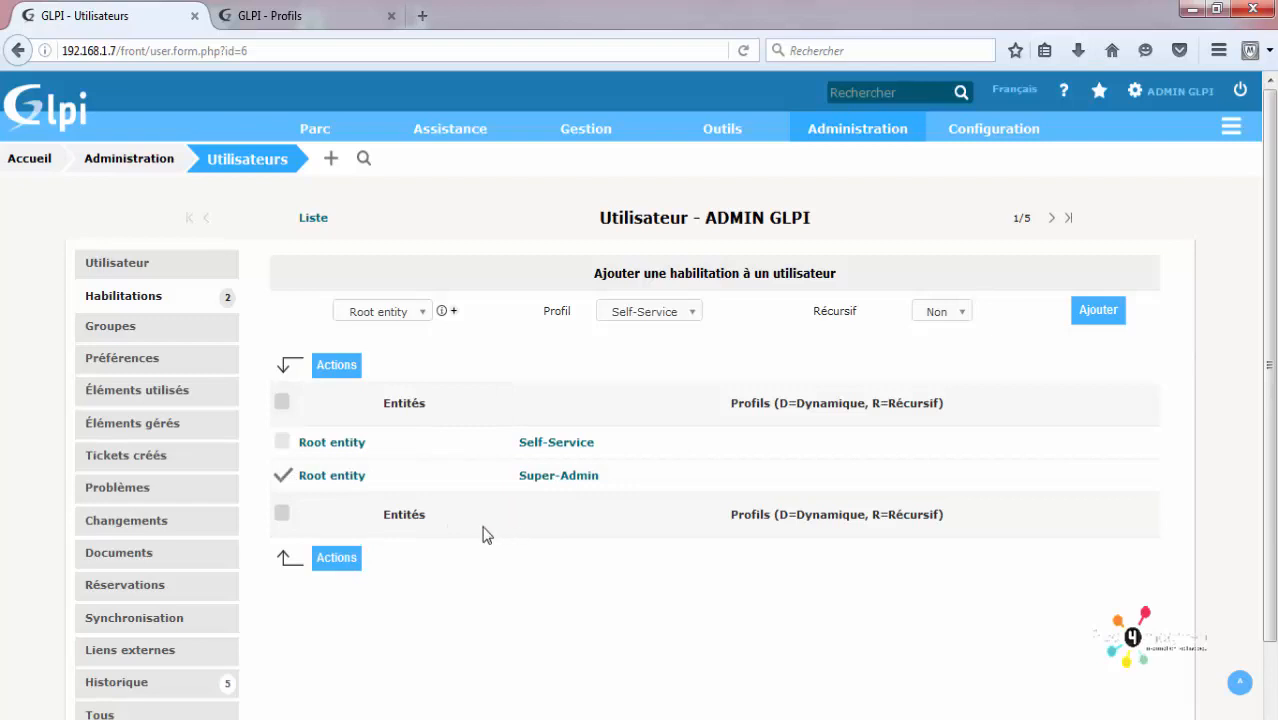
Step: Permanently delete the Super-Admin authorization, leaving Self-Service as the only profile
{"action": "left_click", "coordinate": [336, 556]}
{"action": "left_click", "coordinate": [632, 271]}
{"action": "left_click", "coordinate": [638, 317]}
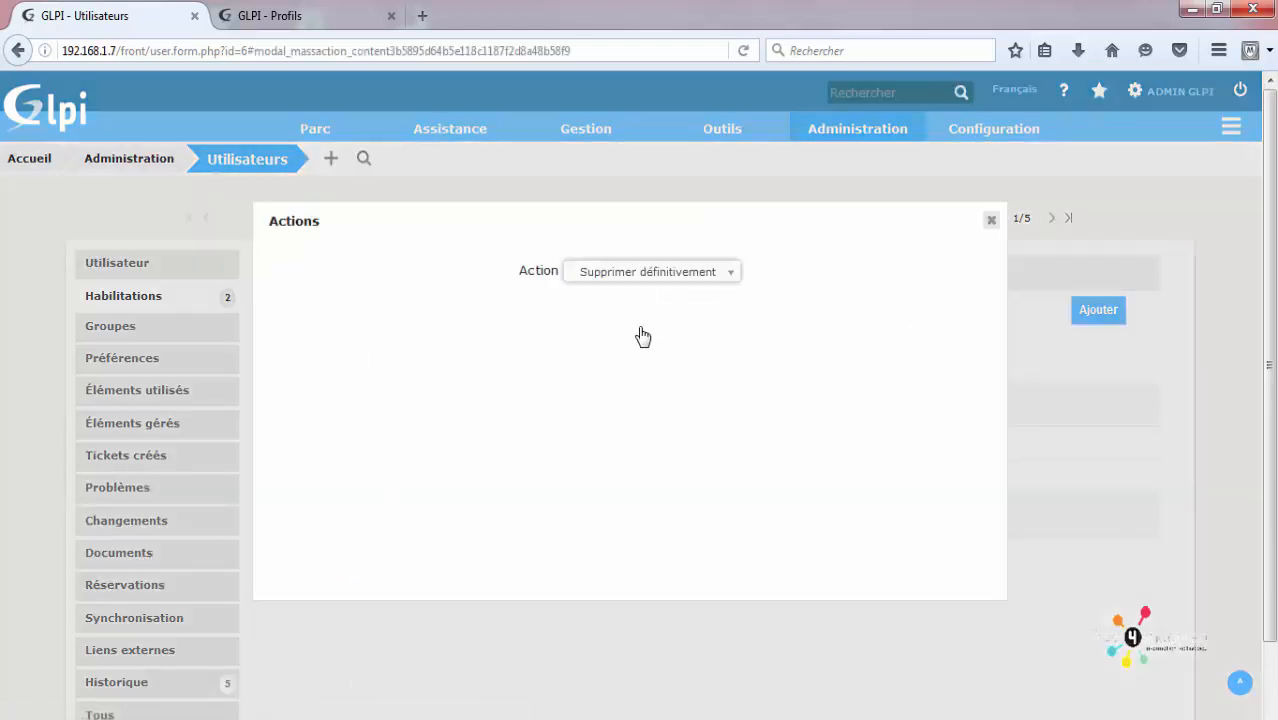
{"action": "left_click", "coordinate": [632, 316]}
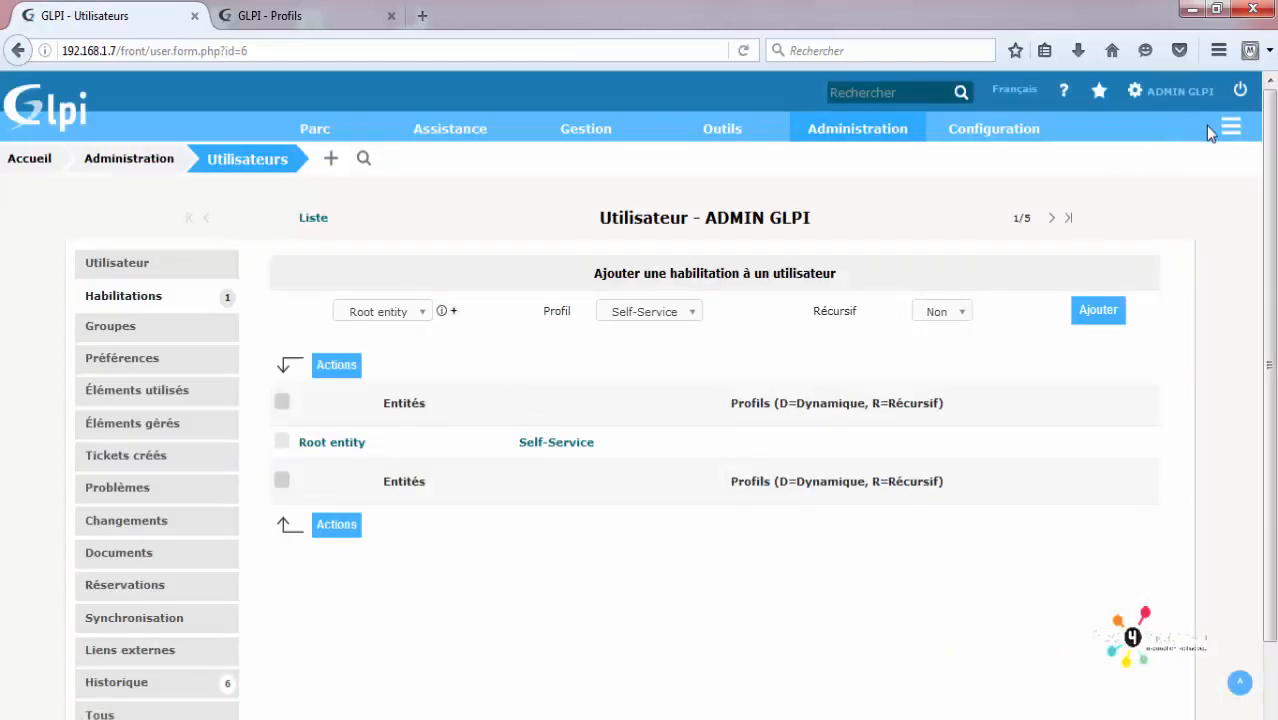
Step: Log out, close the Profils tab, and sign back in as admin to the simplified Self-Service home
{"action": "left_click", "coordinate": [1240, 90]}
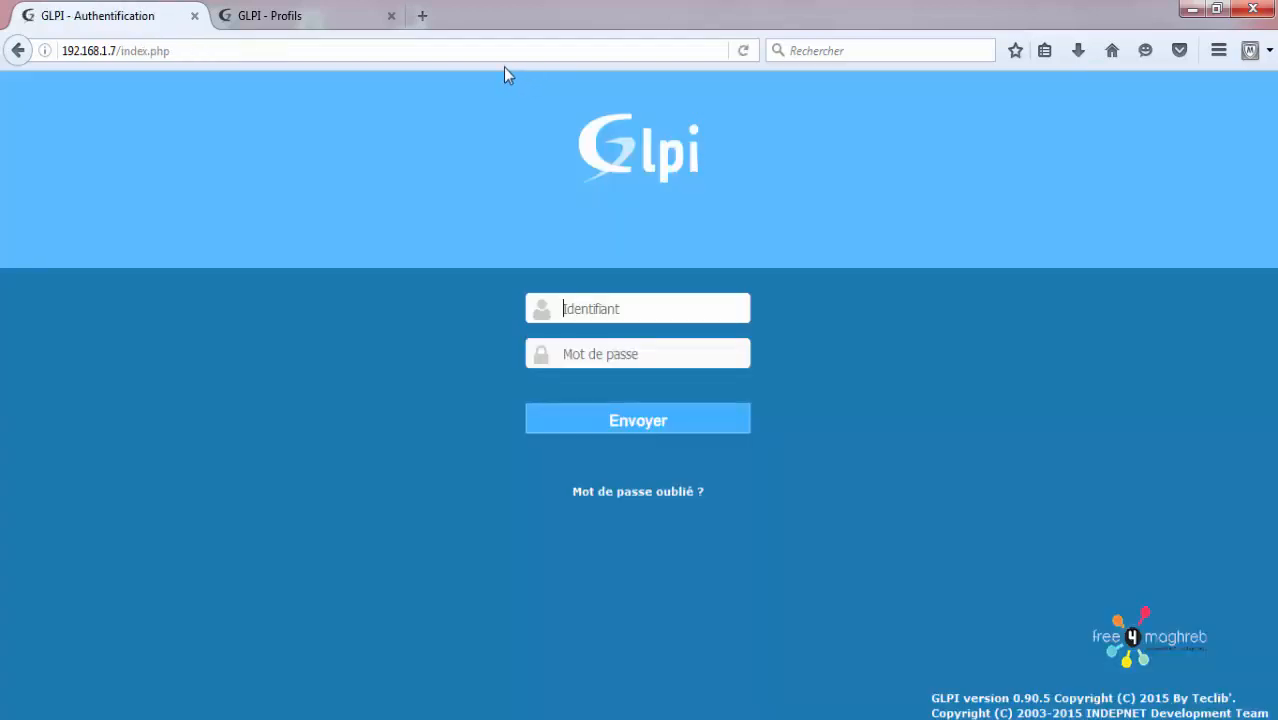
{"action": "left_click", "coordinate": [391, 16]}
{"action": "type", "text": "admin"}
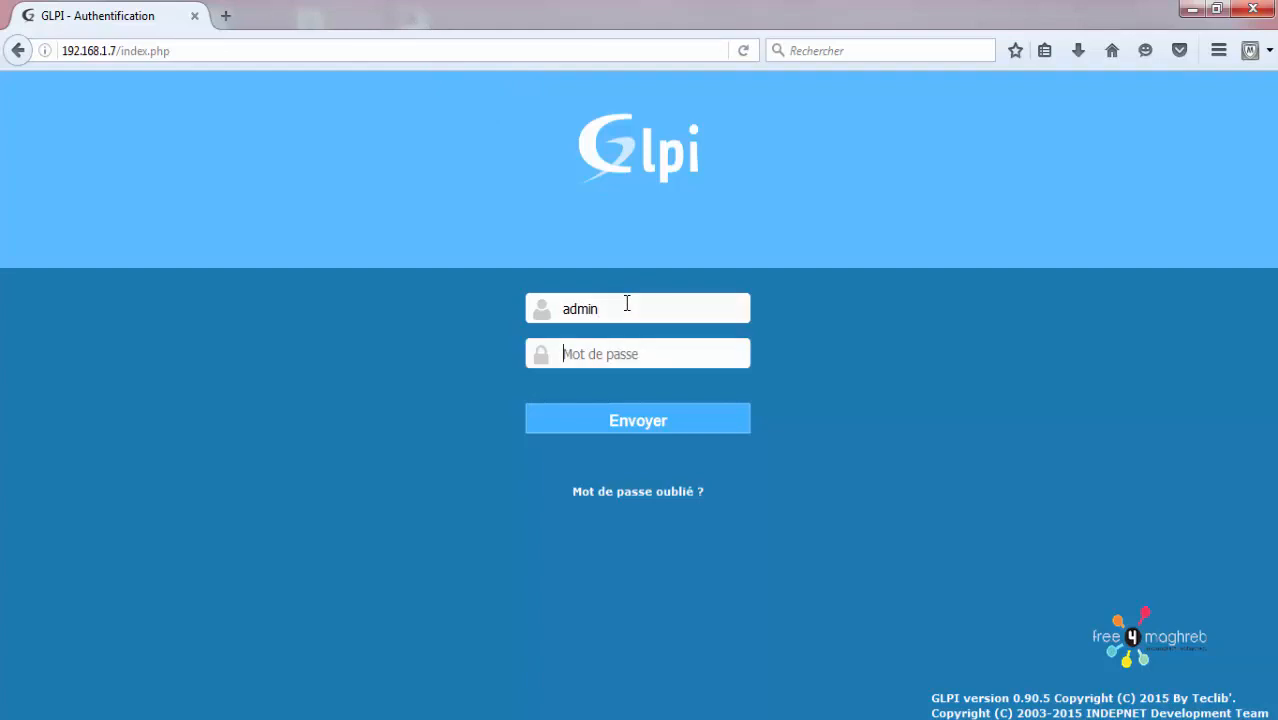
{"action": "type", "text": "g"}
{"action": "key", "text": "Return"}
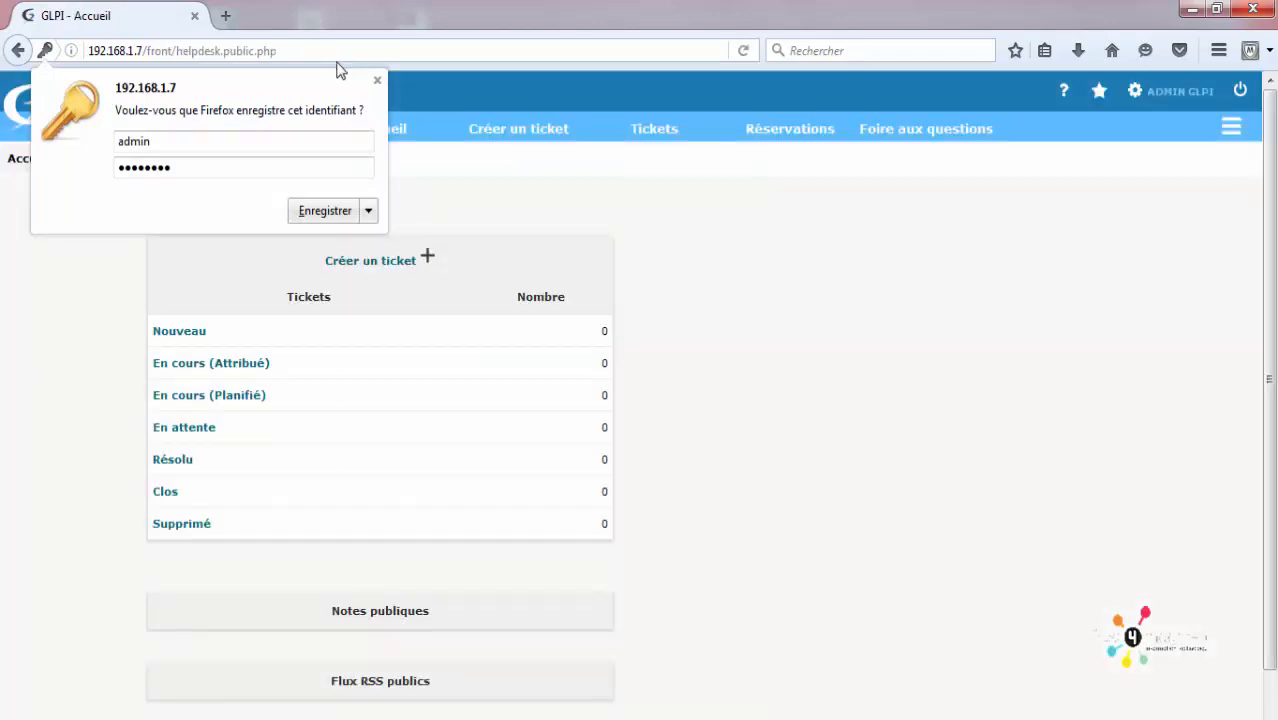
{"action": "left_click", "coordinate": [376, 80]}
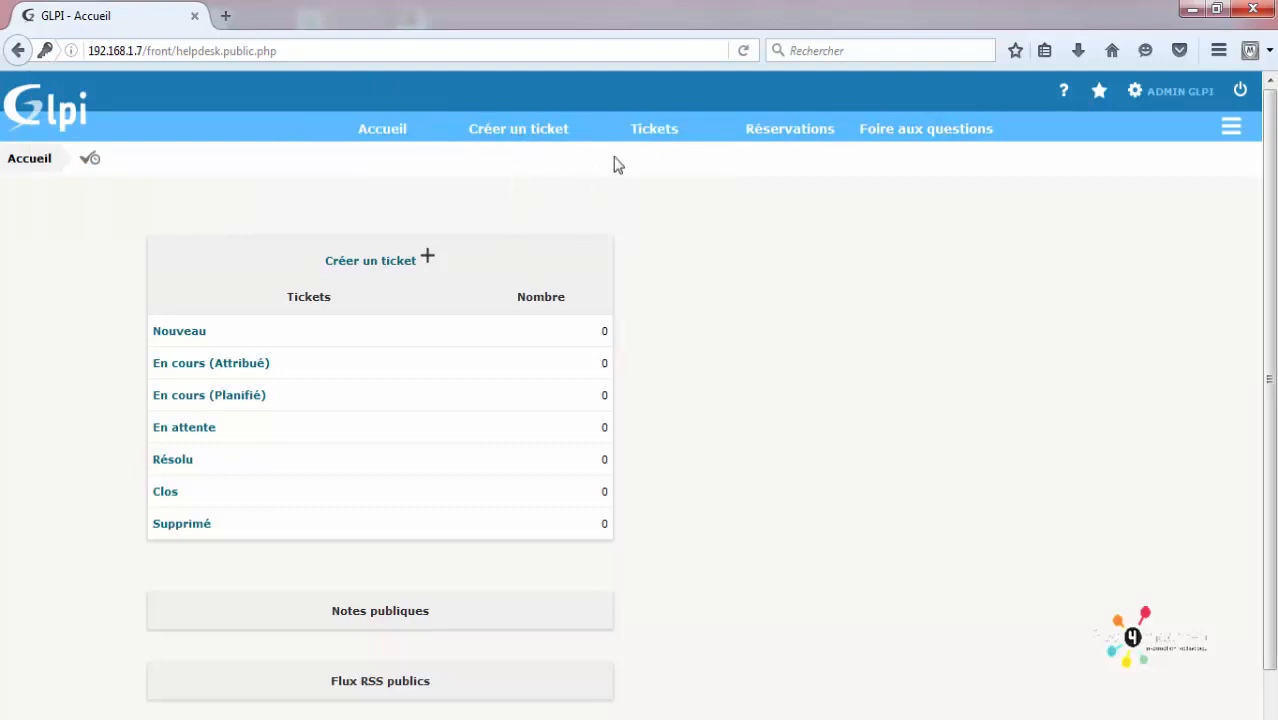
Step: Browse the Tickets, Réservations and Foire aux questions pages, then log out to the login screen
{"action": "left_click", "coordinate": [655, 130]}
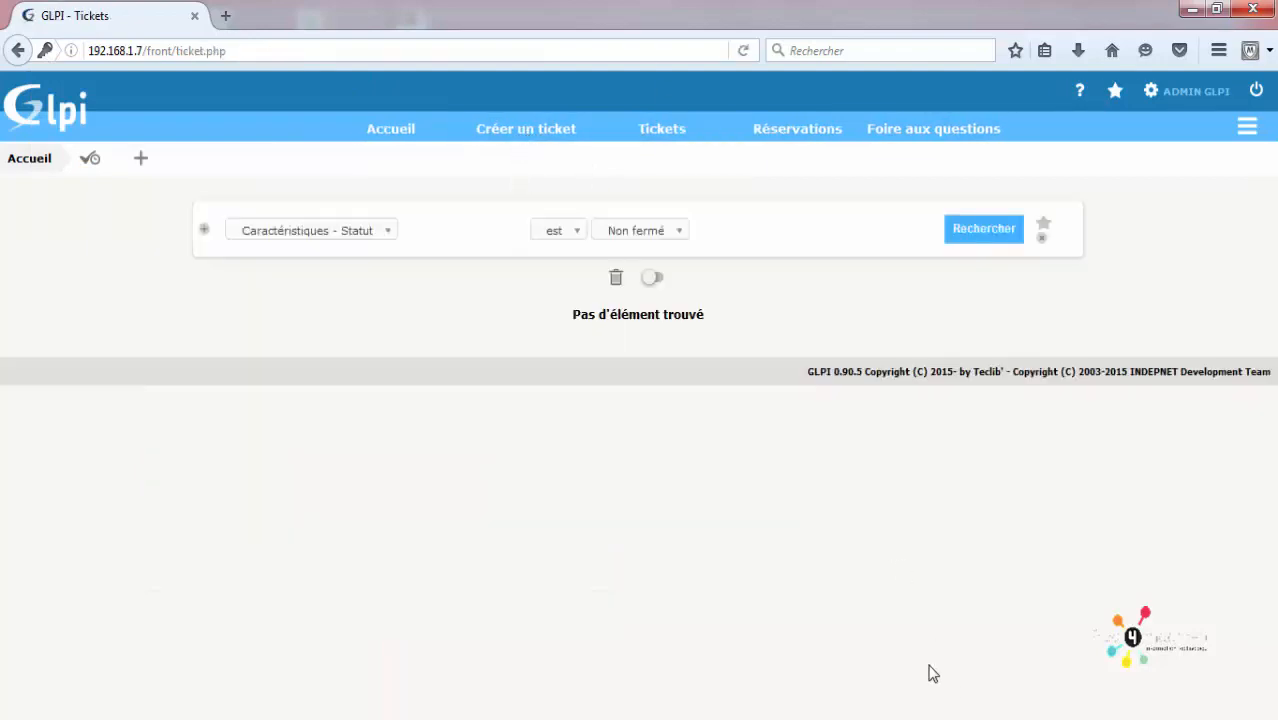
{"action": "left_click", "coordinate": [830, 140]}
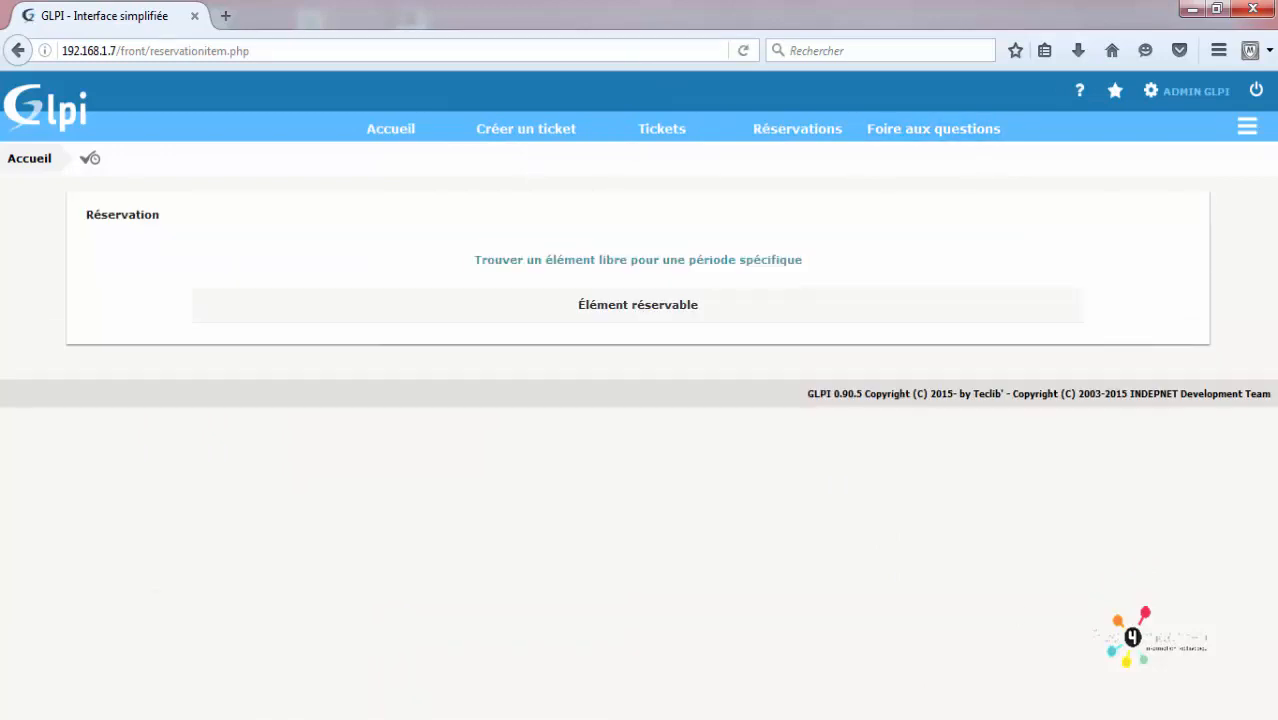
{"action": "left_click", "coordinate": [898, 137]}
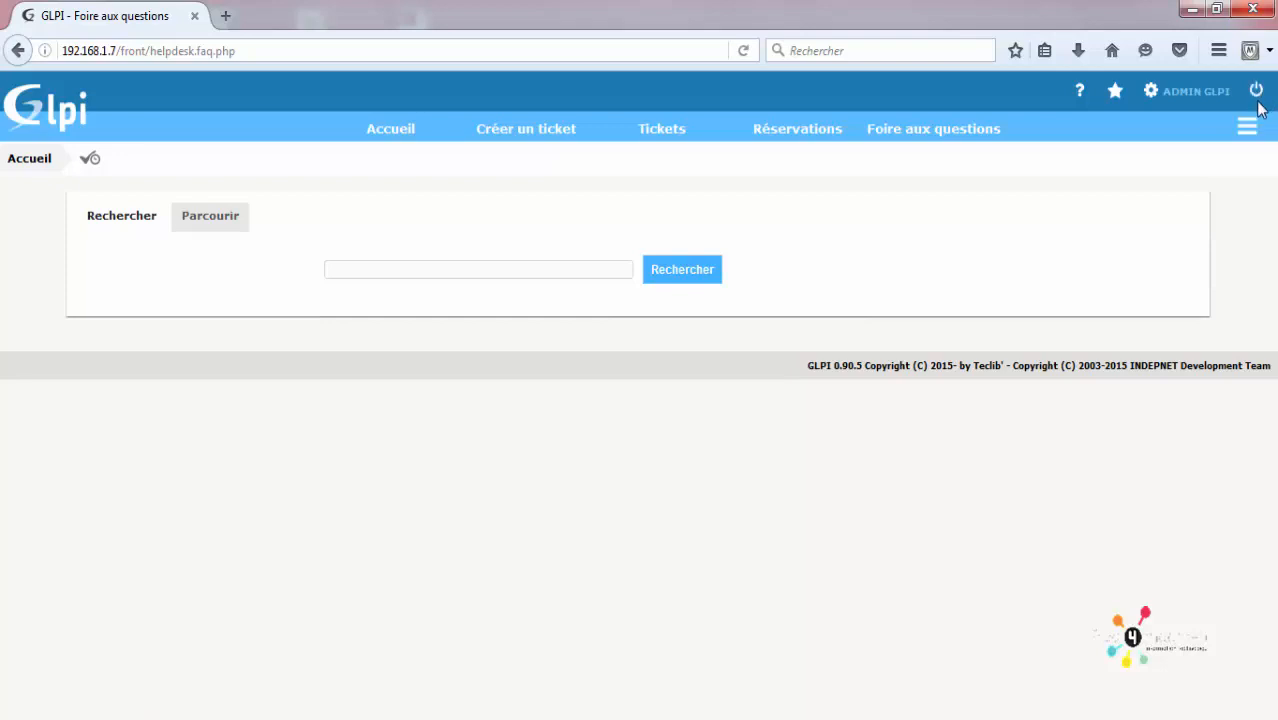
{"action": "left_click", "coordinate": [1257, 90]}
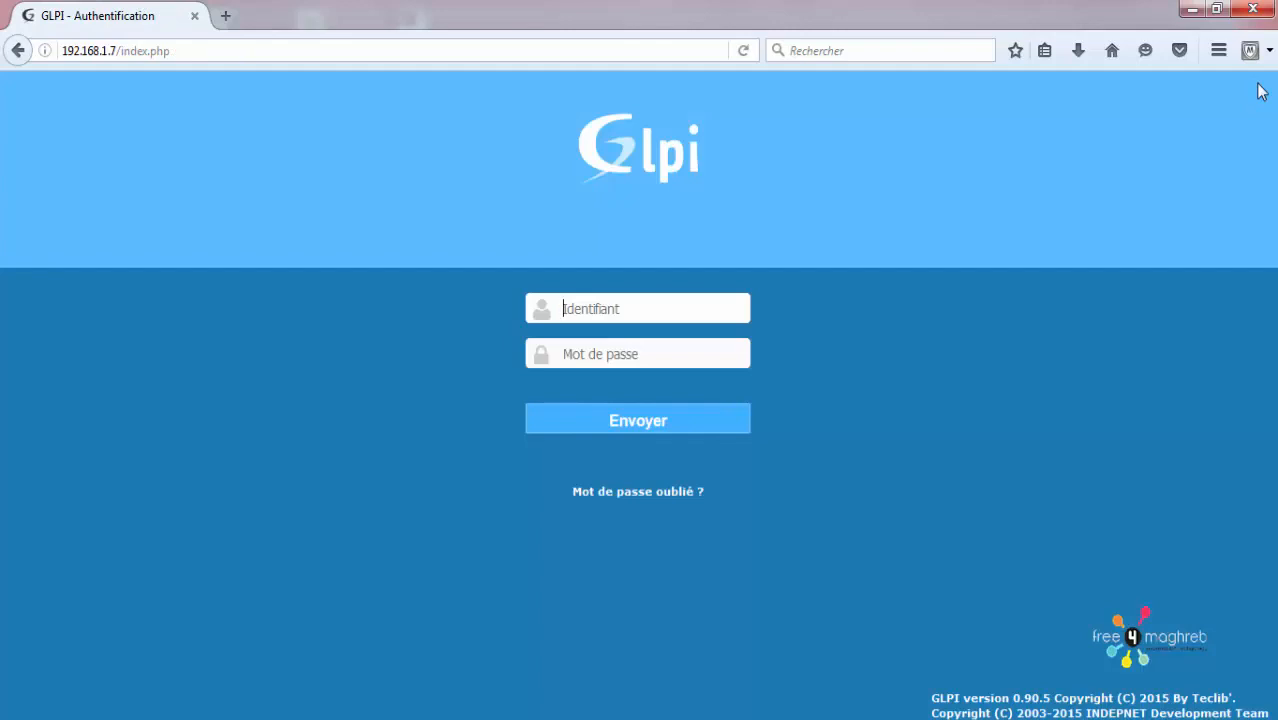
{"action": "key", "text": "alt+Tab"}
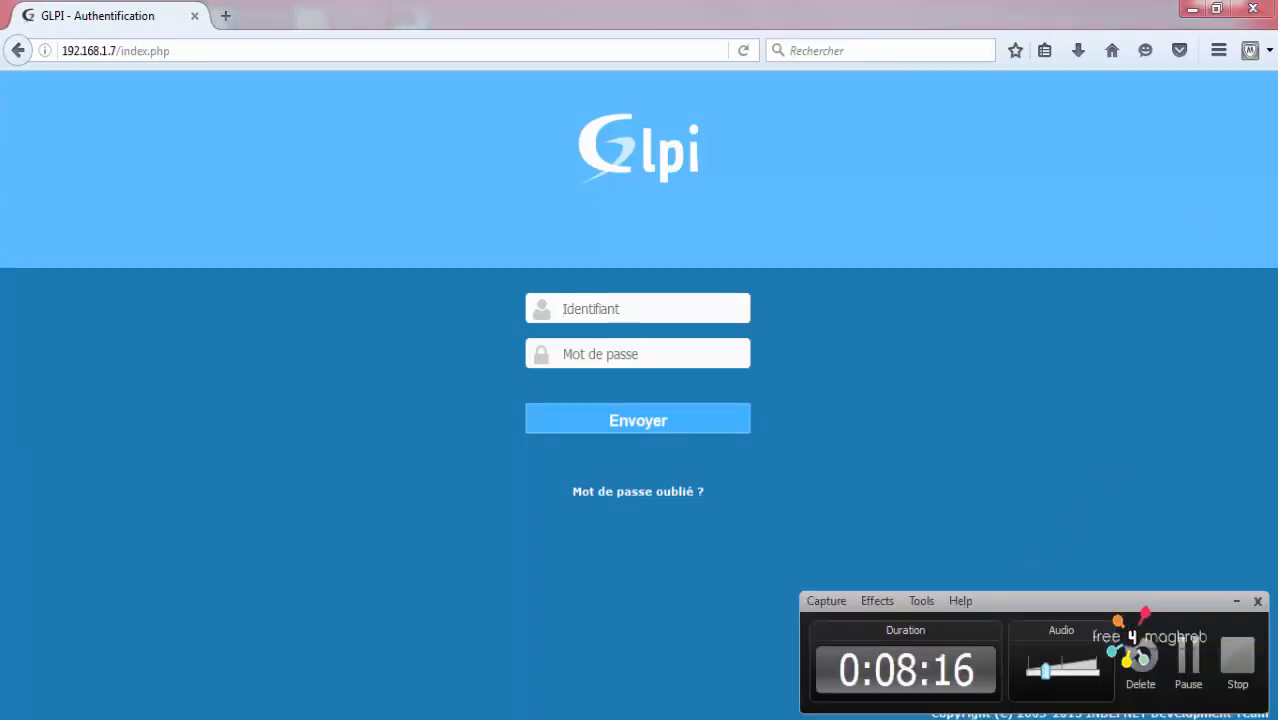